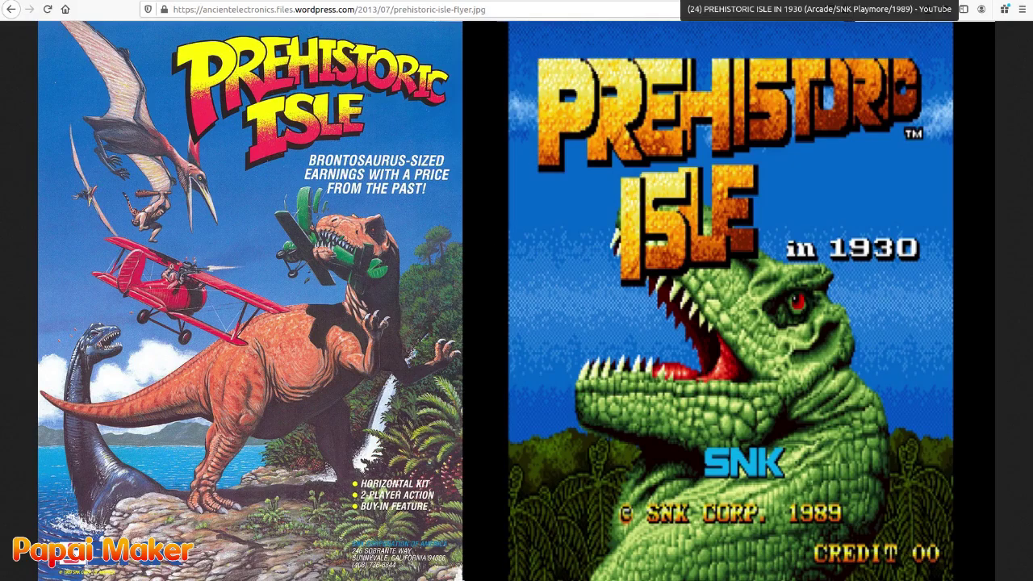
Switch Firefox to the 'Prehistoric Isle in 1930' YouTube gameplay video tab
left_click(685, 1)
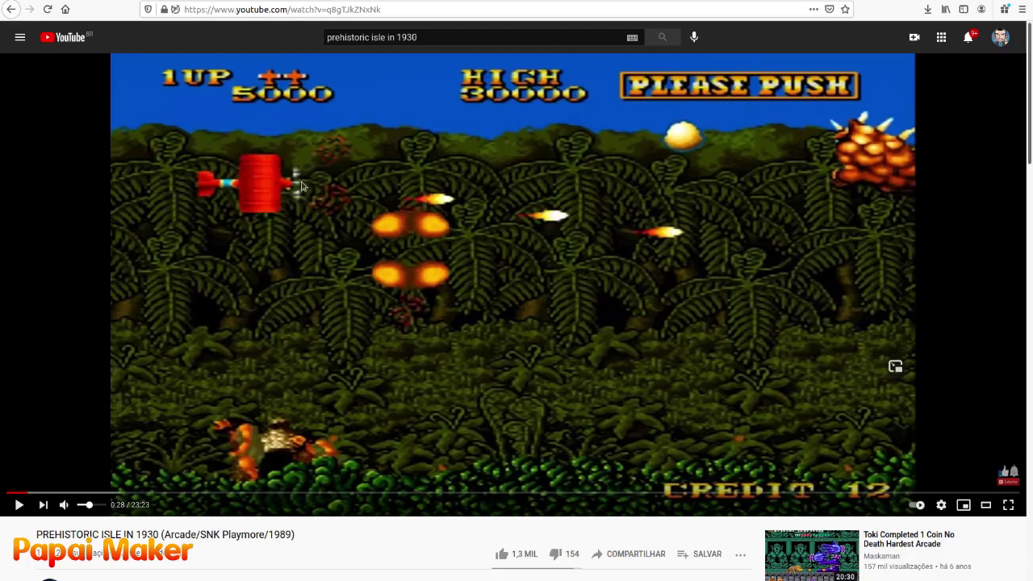
Play the Prehistoric Isle gameplay video and pause it at 1:12
left_click(561, 281)
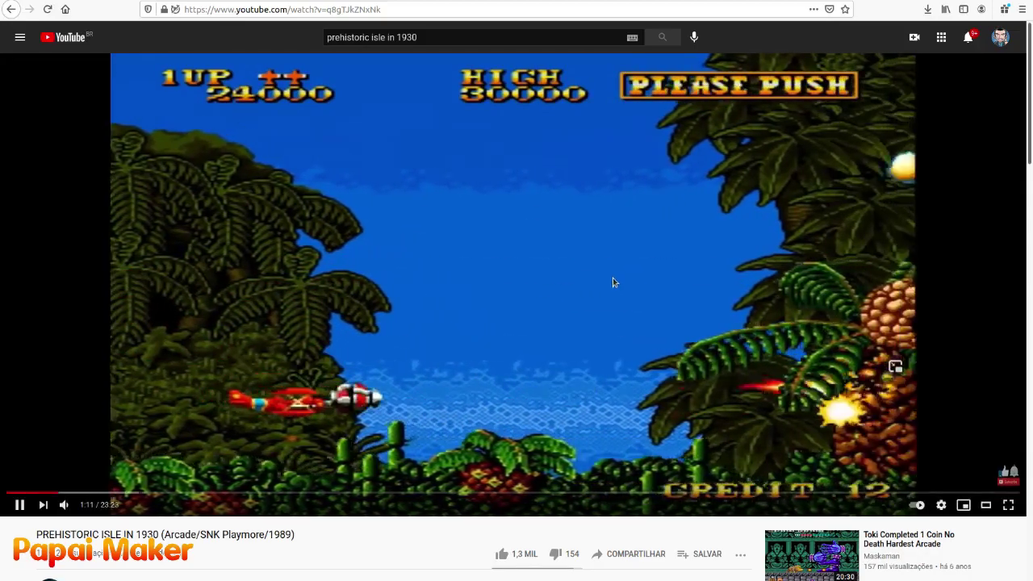
left_click(549, 284)
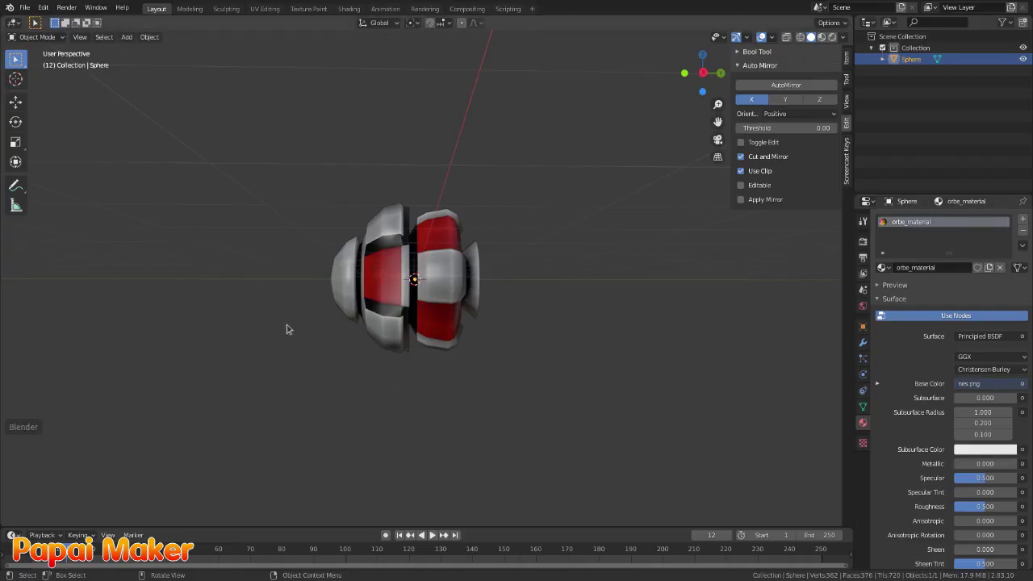
middle_click_drag(285, 328, 489, 349)
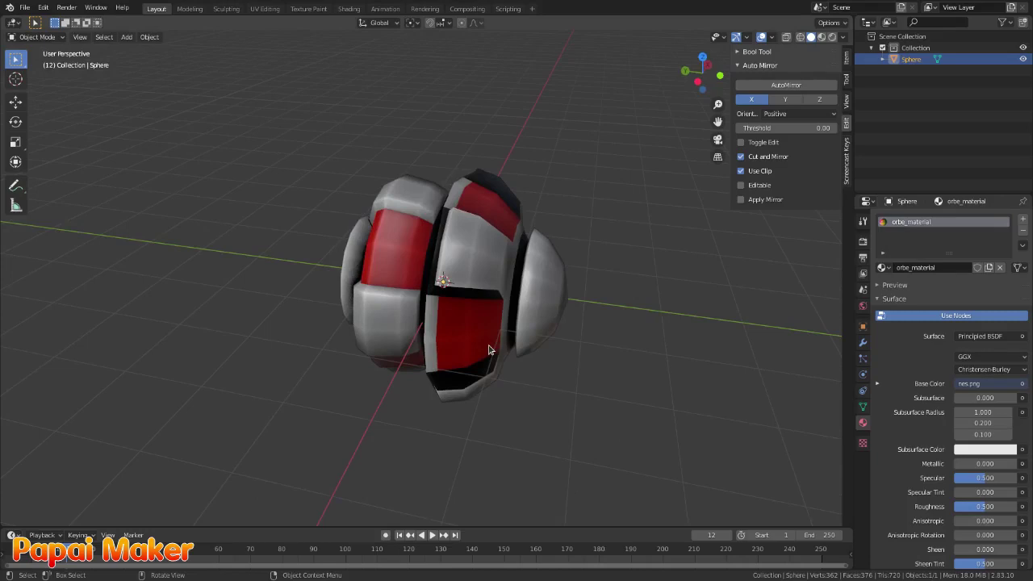
Inspect the red-and-white sphere from several angles and save it as orbe.blend
mouse_move(744, 360)
middle_mouse_down()
mouse_move(349, 327)
mouse_move(468, 343)
middle_mouse_up()
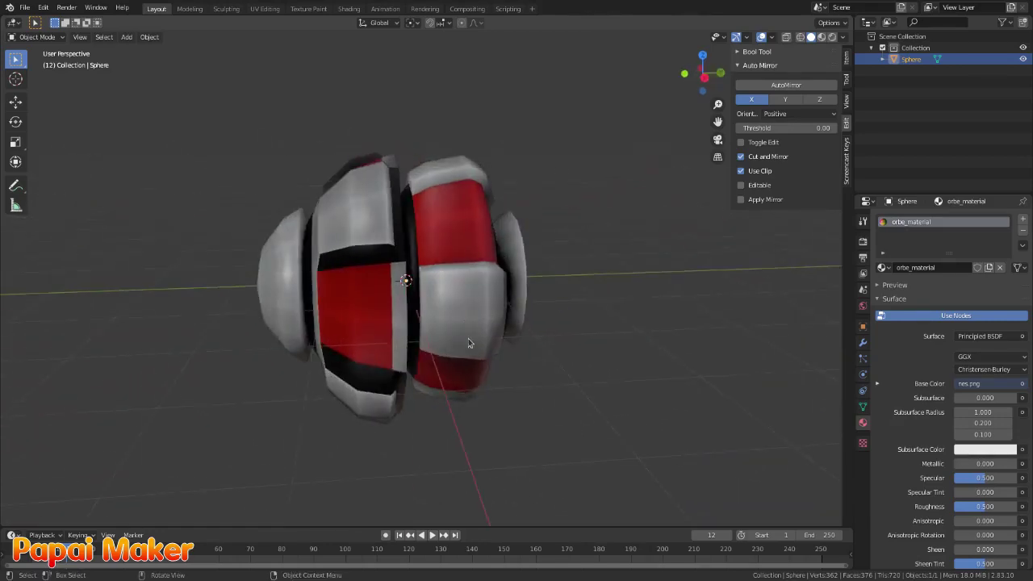
key("ctrl+s")
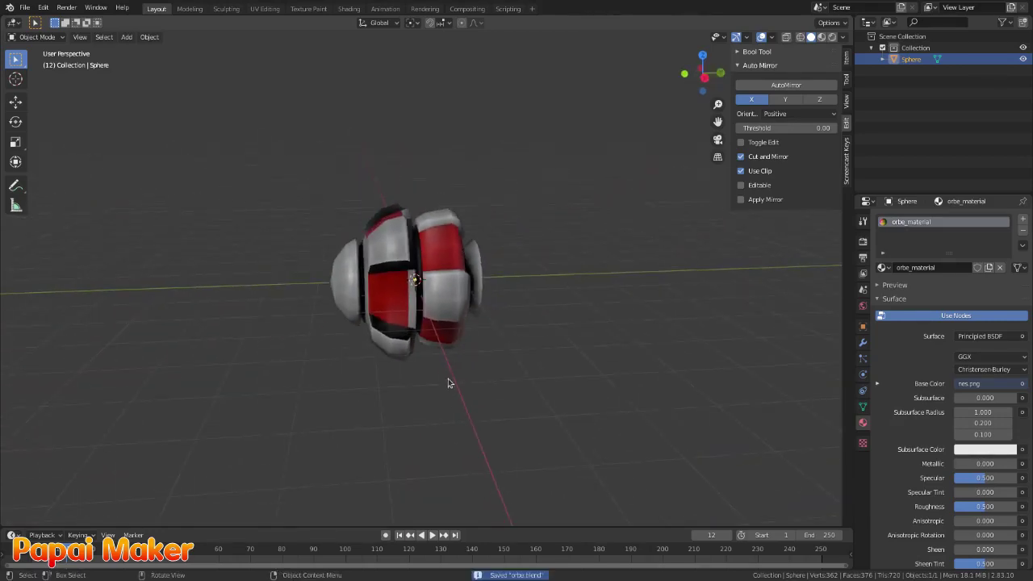
middle_click_drag(460, 351, 456, 254)
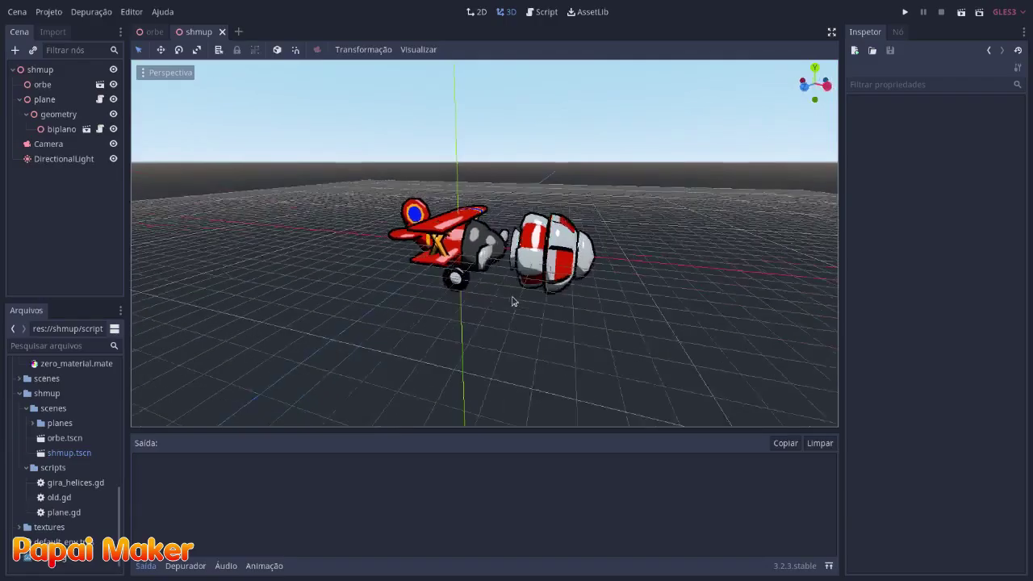
Look over the orb in the orbe scene from a few angles and zoom levels
key("ctrl+Tab")
scroll(549, 284, "up", 1)
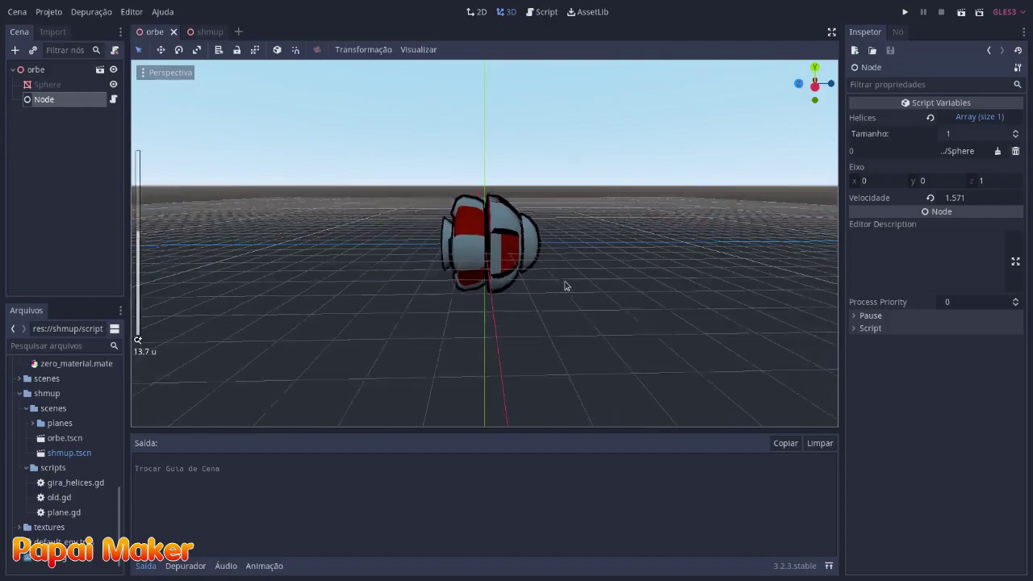
middle_click_drag(565, 286, 433, 302)
scroll(638, 288, "up", 6)
mouse_move(639, 288)
middle_mouse_down()
mouse_move(499, 242)
mouse_move(673, 256)
mouse_move(595, 242)
middle_mouse_up()
scroll(595, 245, "down", 6)
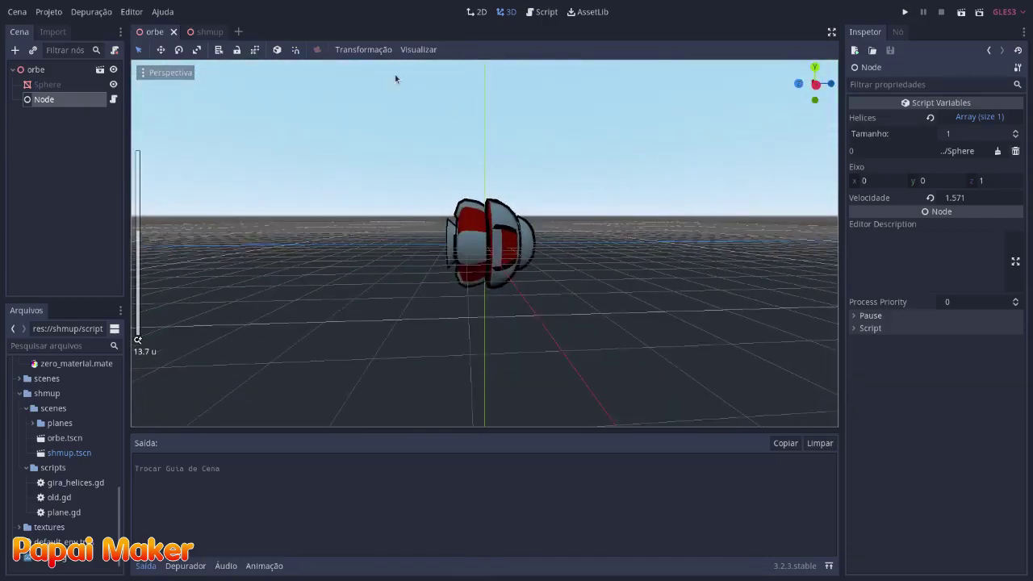
Back in the shmup scene, test-run the game with the biplane and orb, then stop it
left_click(208, 31)
scroll(651, 307, "up", 3)
scroll(643, 323, "up", 3)
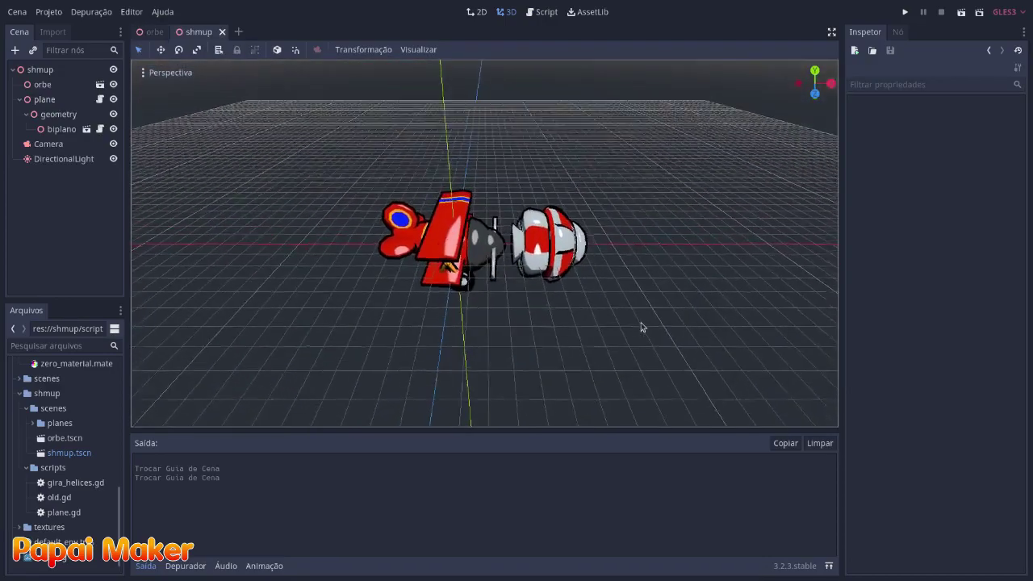
middle_click_drag(642, 327, 633, 328)
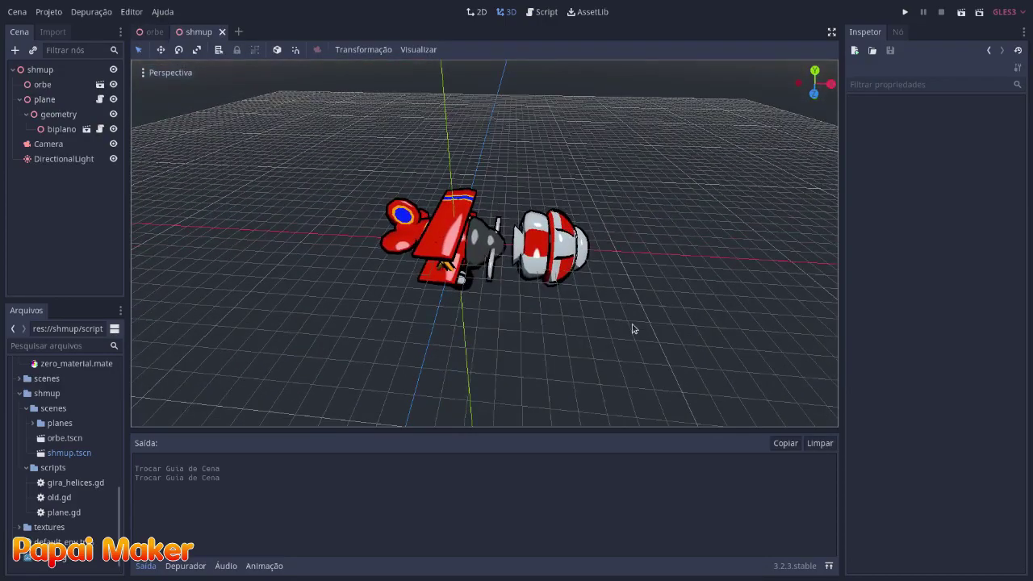
left_click(904, 12)
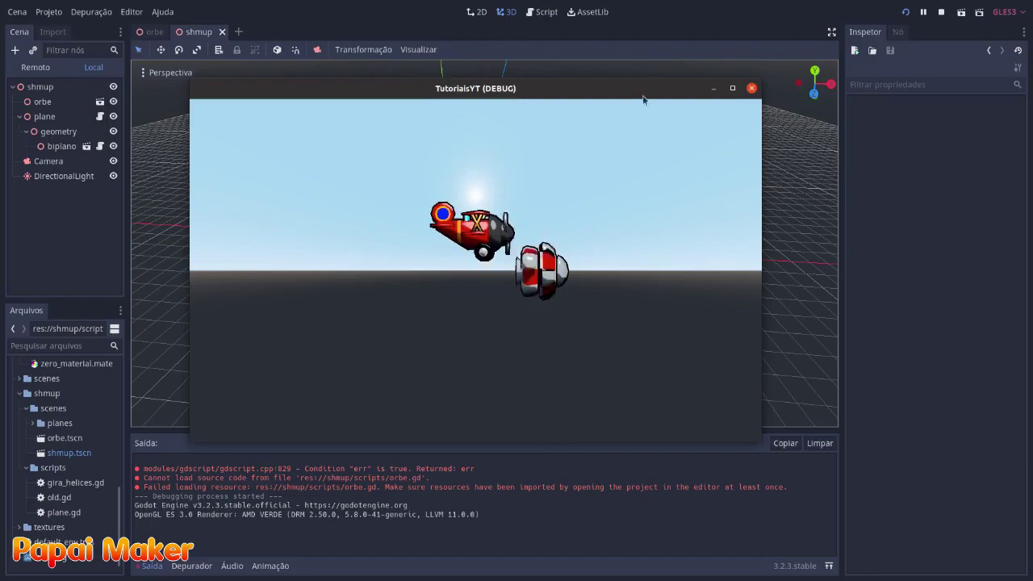
left_click(941, 13)
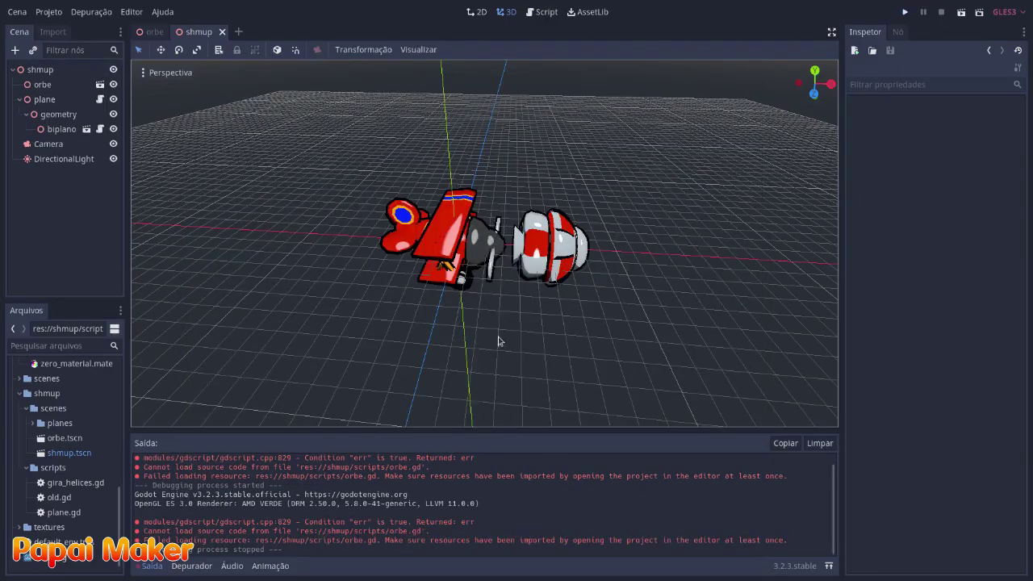
Select the orb in the shmup scene, then open the orbe scene
mouse_move(453, 311)
middle_mouse_down()
mouse_move(474, 281)
mouse_move(569, 267)
mouse_move(640, 288)
mouse_move(621, 311)
mouse_move(646, 325)
middle_mouse_up()
left_click(569, 266)
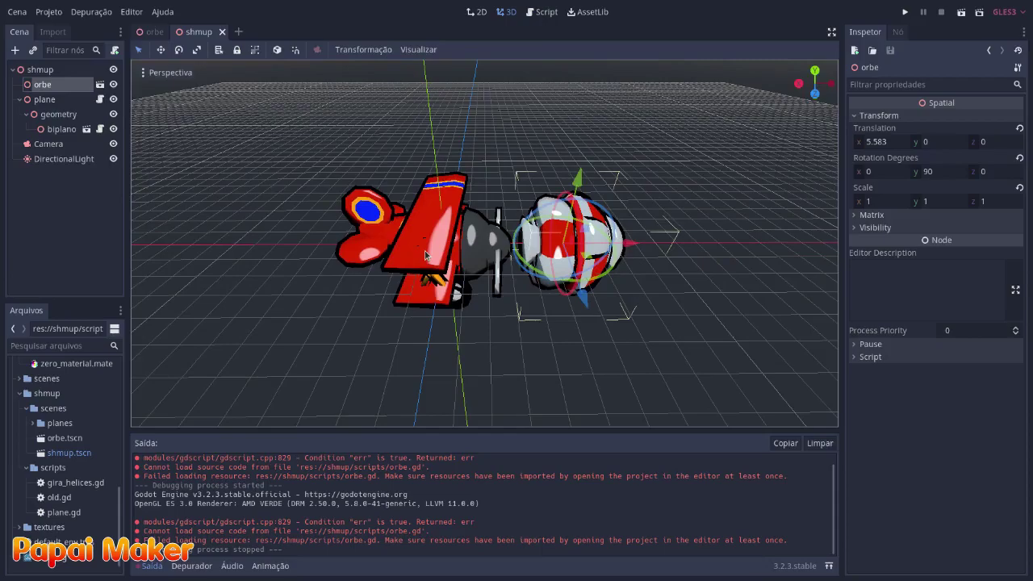
mouse_move(425, 255)
middle_mouse_down()
mouse_move(456, 281)
mouse_move(457, 324)
mouse_move(503, 307)
middle_mouse_up()
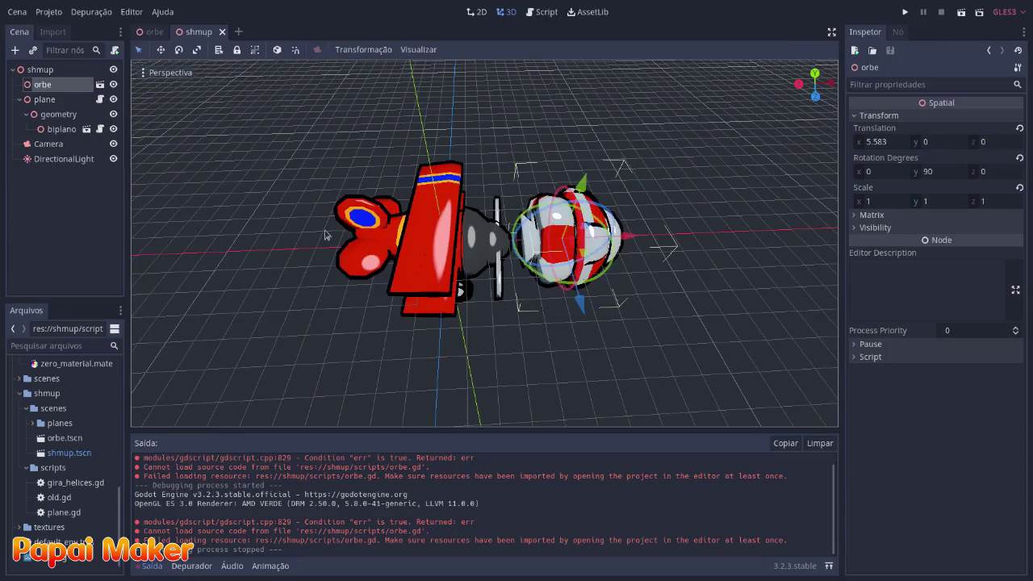
scroll(339, 340, "down", 3)
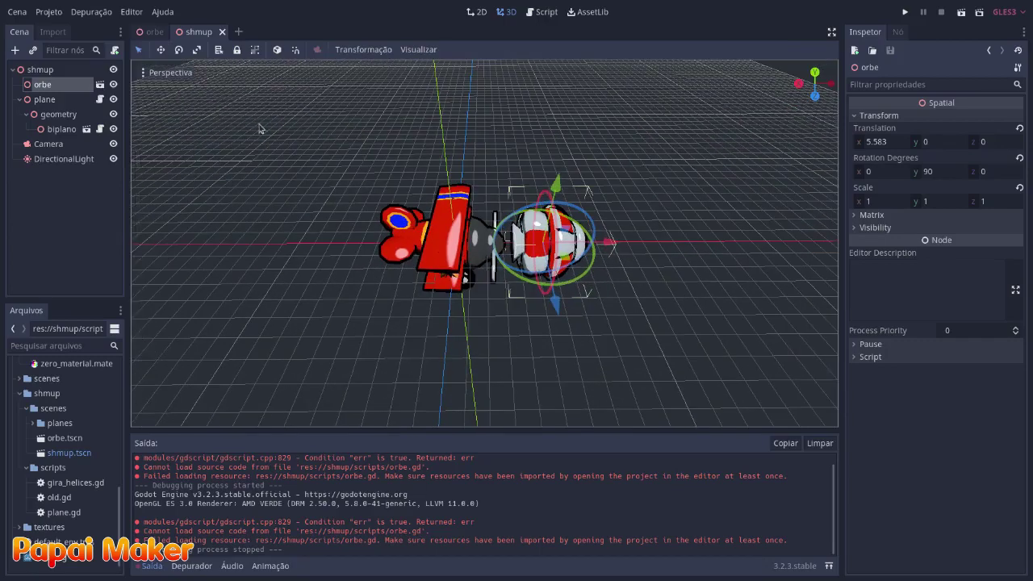
left_click(150, 34)
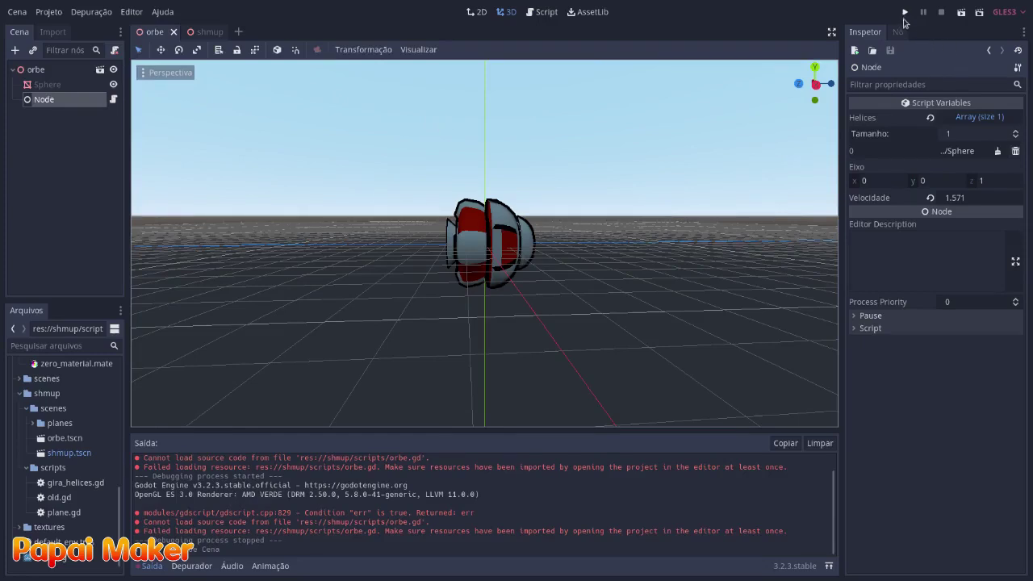
left_click(904, 16)
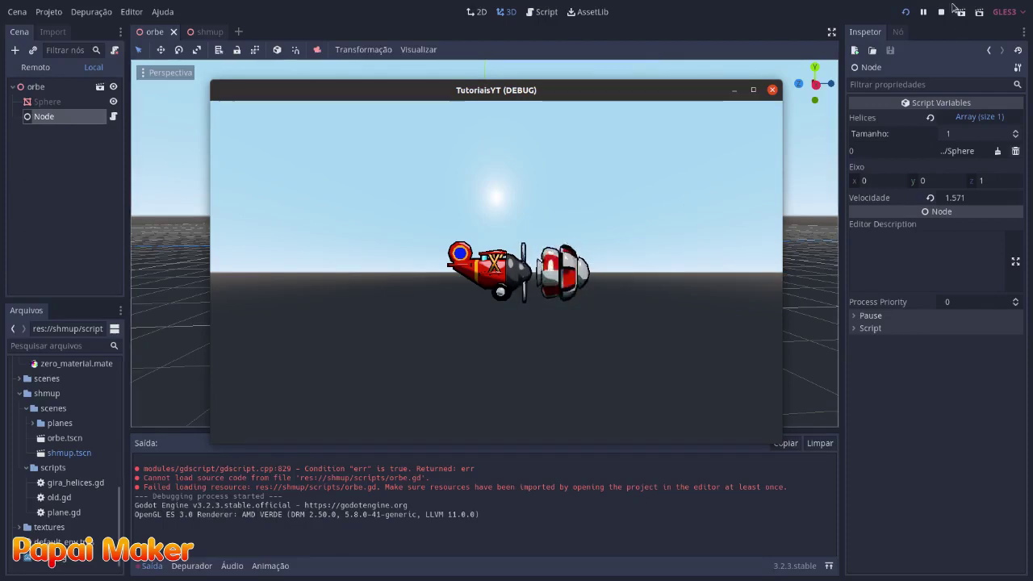
left_click(941, 12)
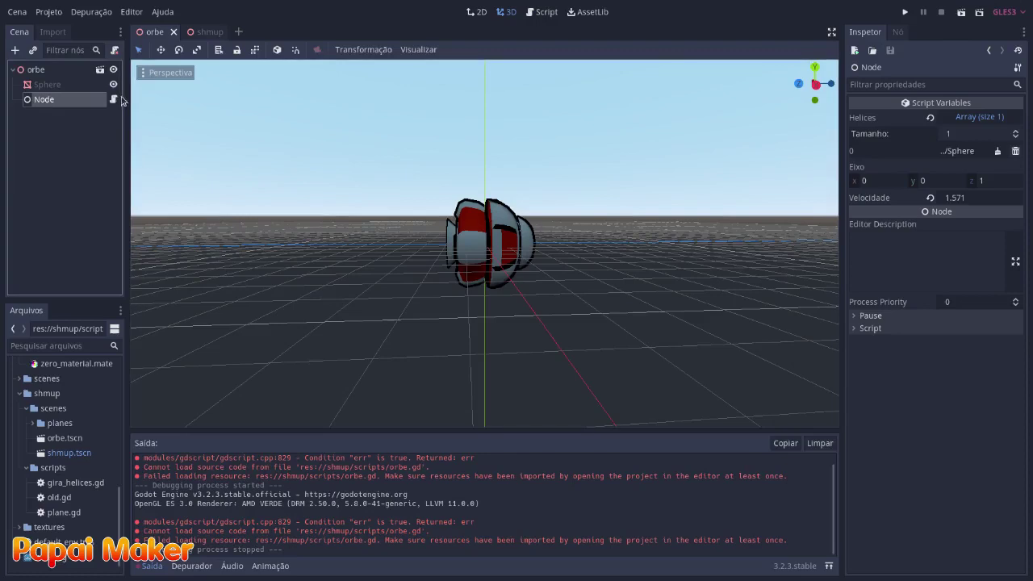
left_click(113, 98)
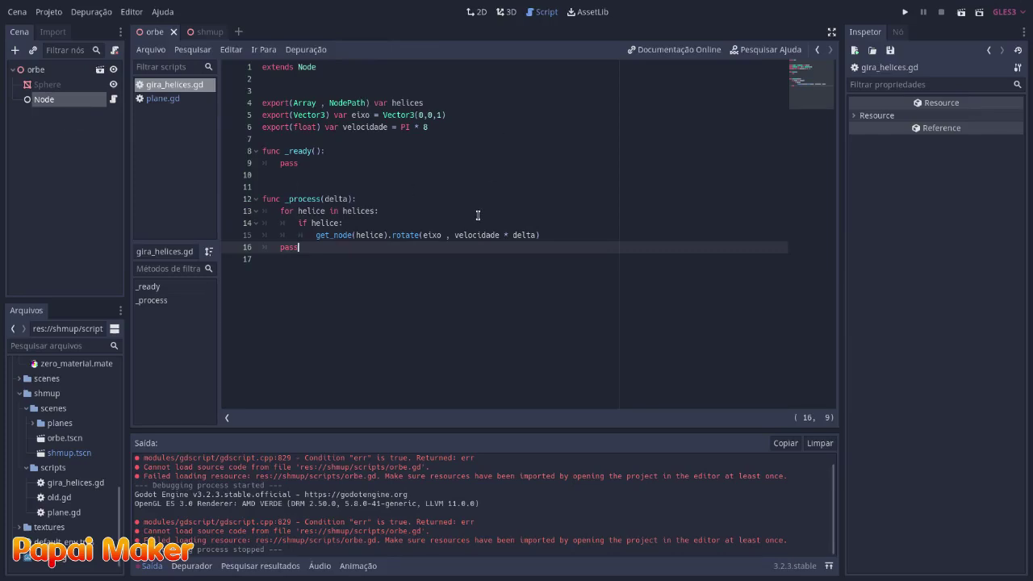
left_click(906, 12)
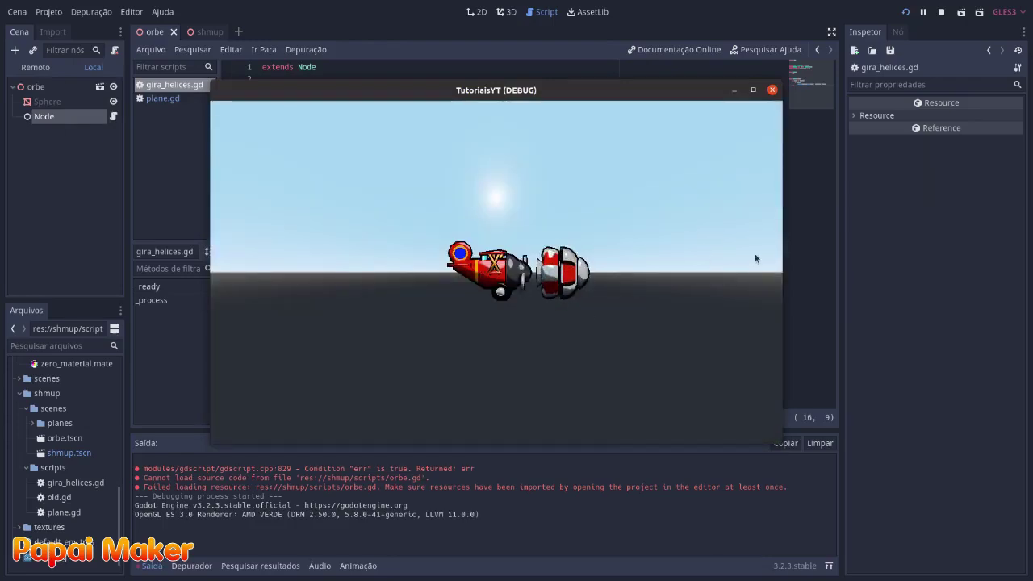
left_click(773, 90)
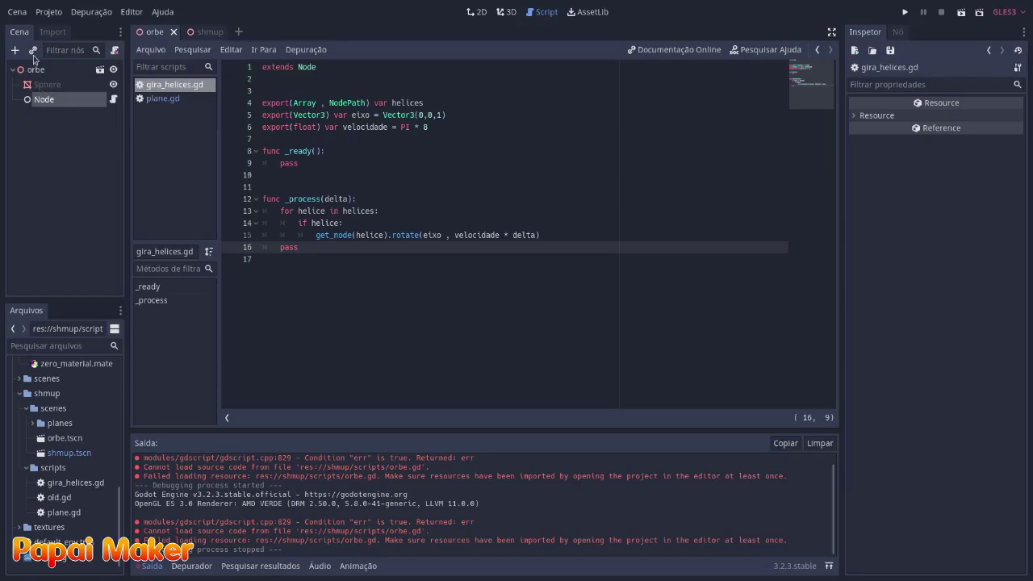
left_click(29, 101)
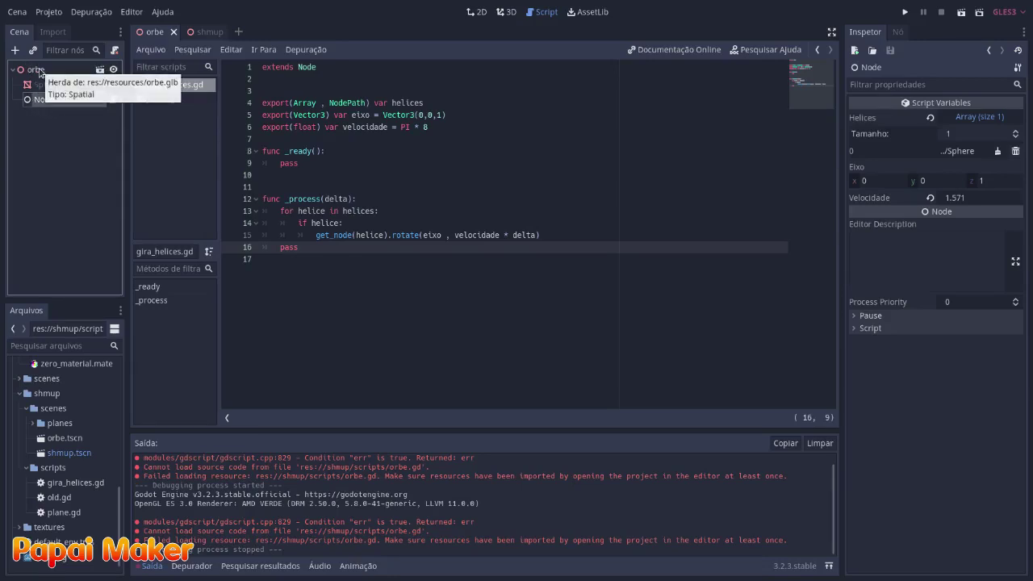
left_click(39, 72)
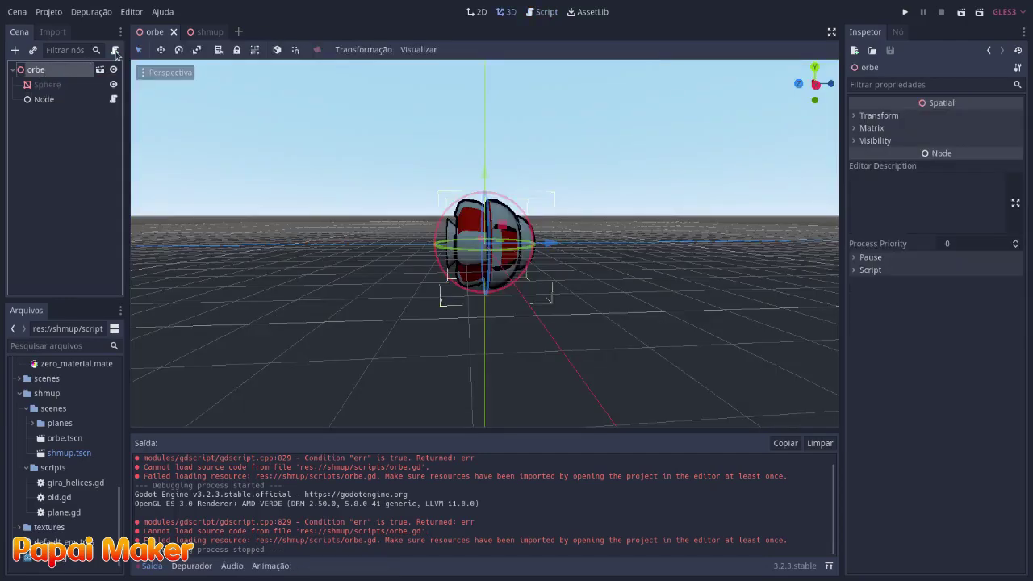
Attach a new script orbe.gd, saved in the shmup/scripts folder, to the orbe node
left_click(114, 51)
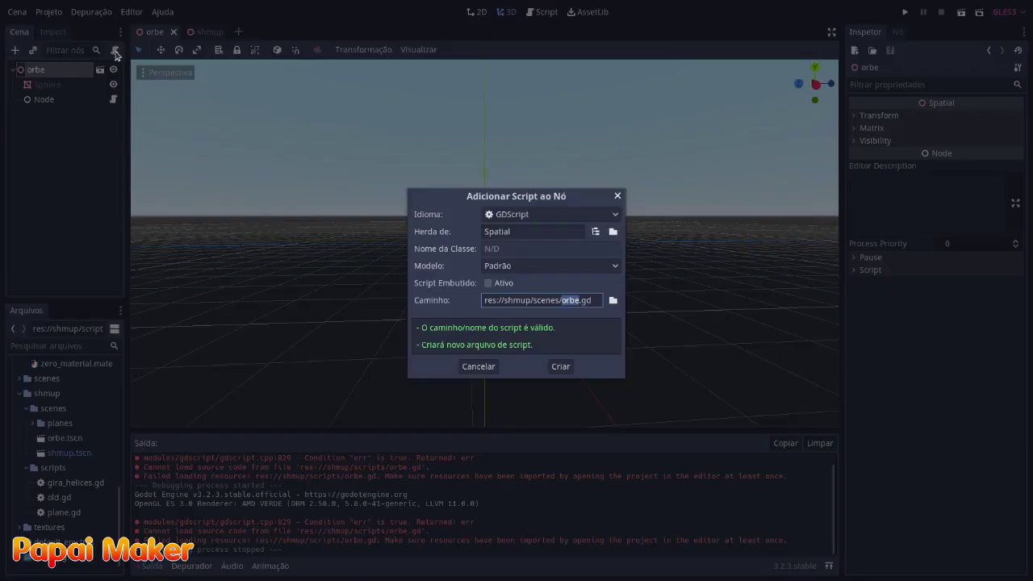
left_click(615, 300)
double_click(252, 144)
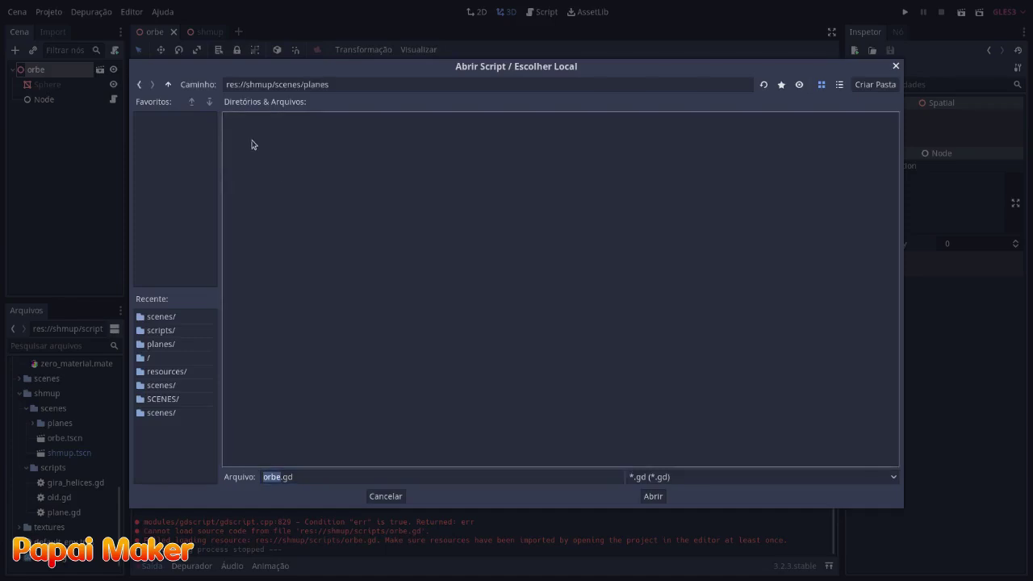
triple_click(168, 84)
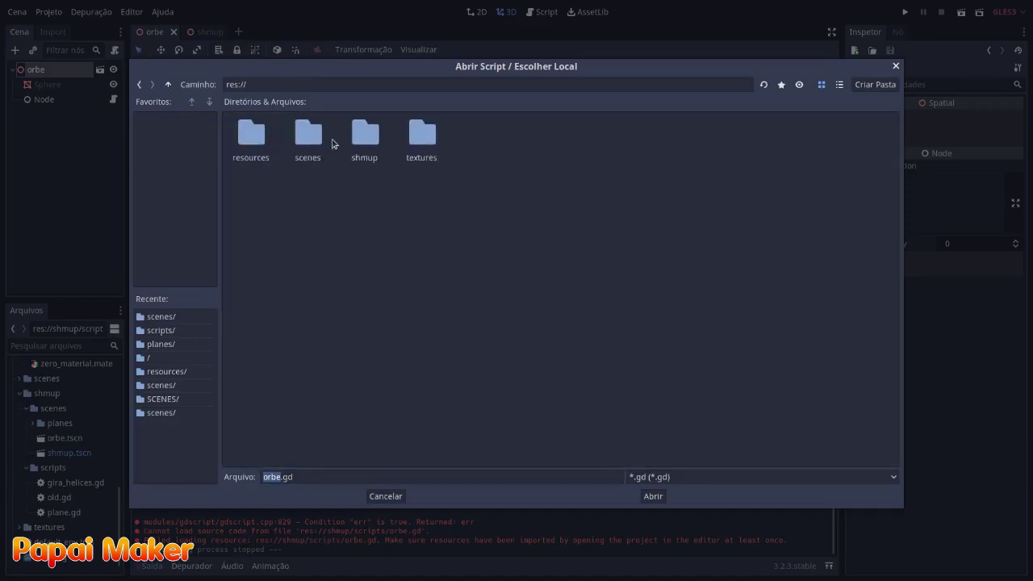
double_click(363, 137)
double_click(304, 140)
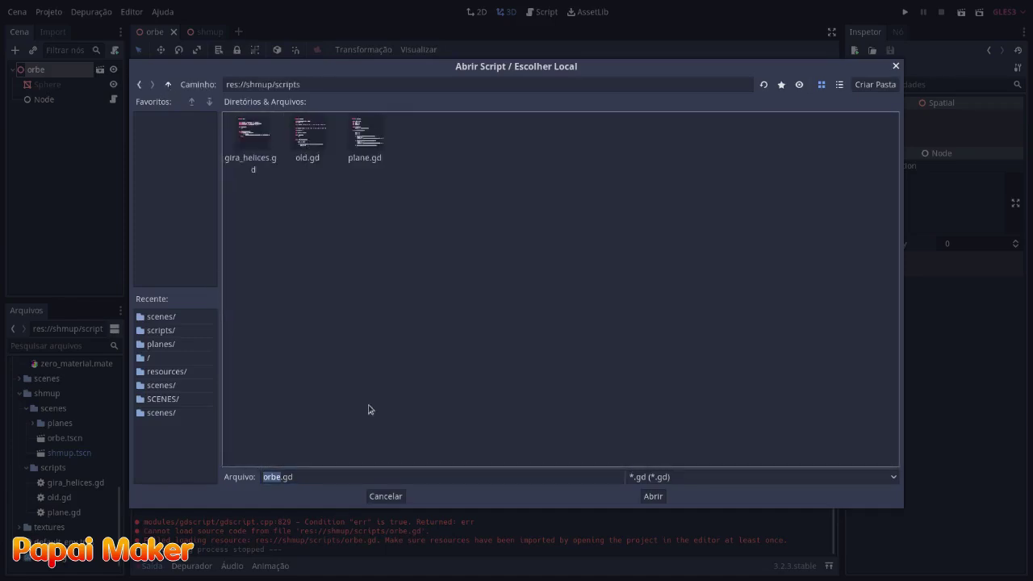
left_click(653, 495)
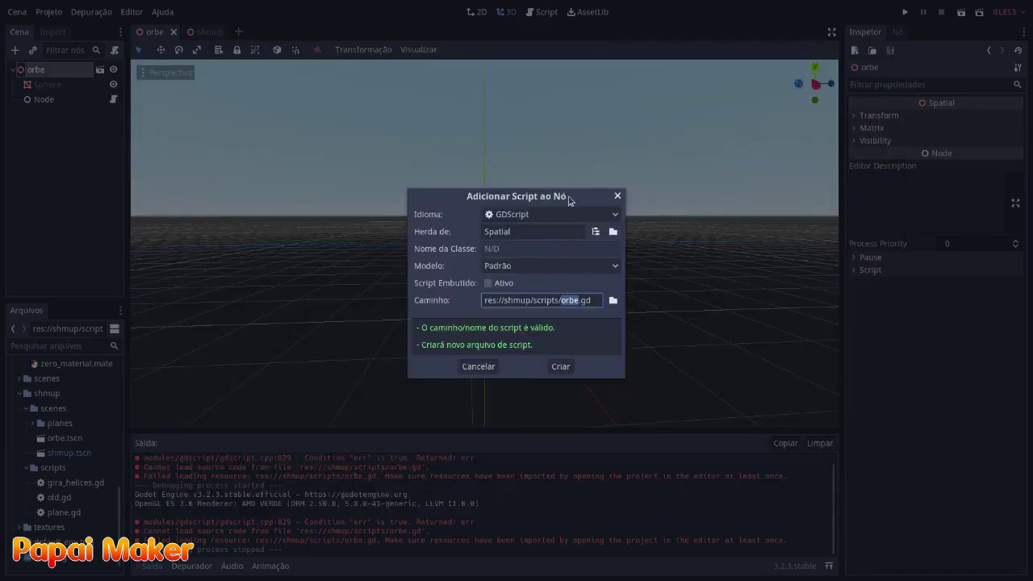
left_click(560, 367)
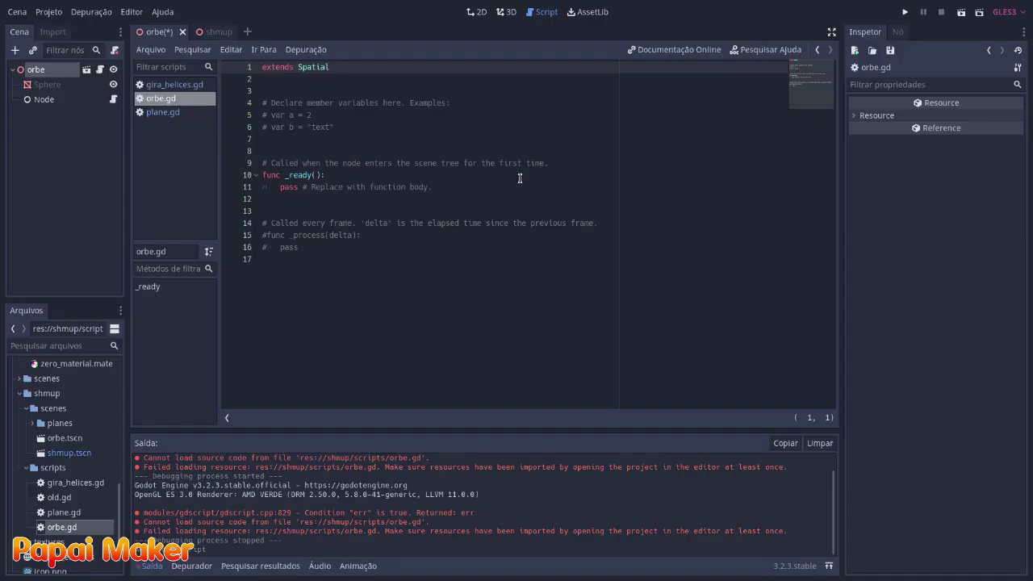
Delete the template comment lines 4–9, then test-run and stop the project
left_click_drag(557, 158, 257, 104)
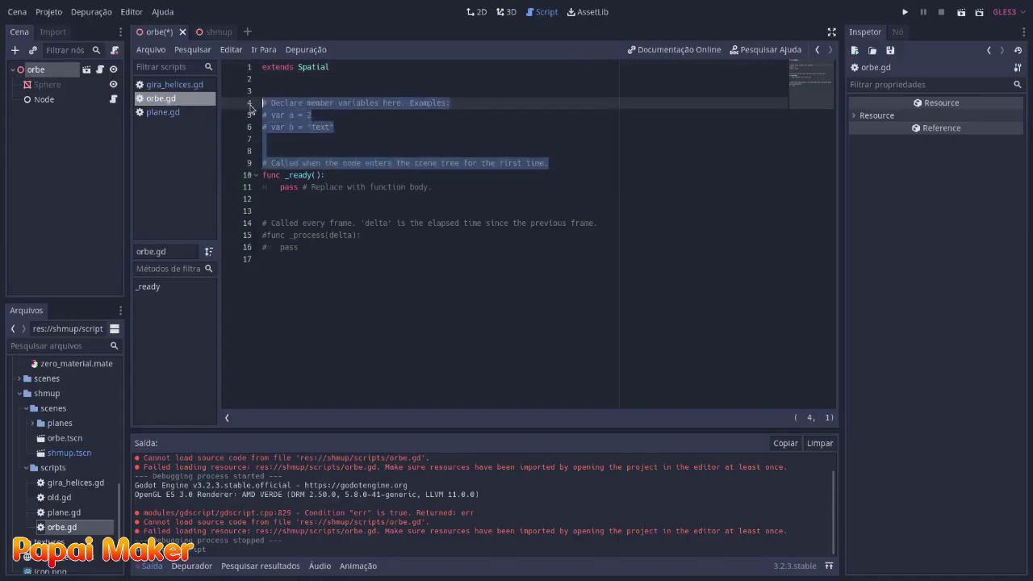
key("BackSpace")
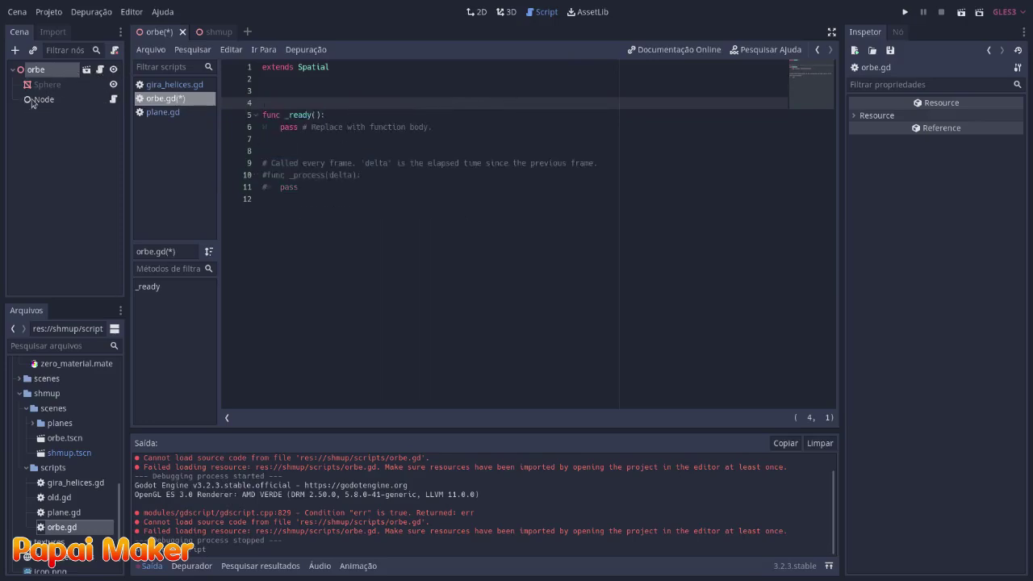
left_click(904, 12)
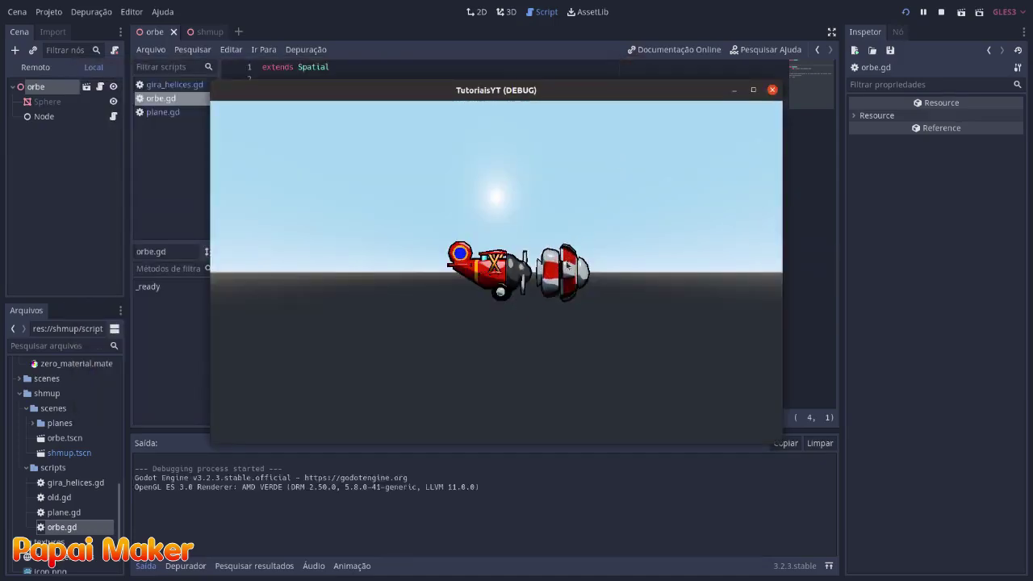
left_click(941, 12)
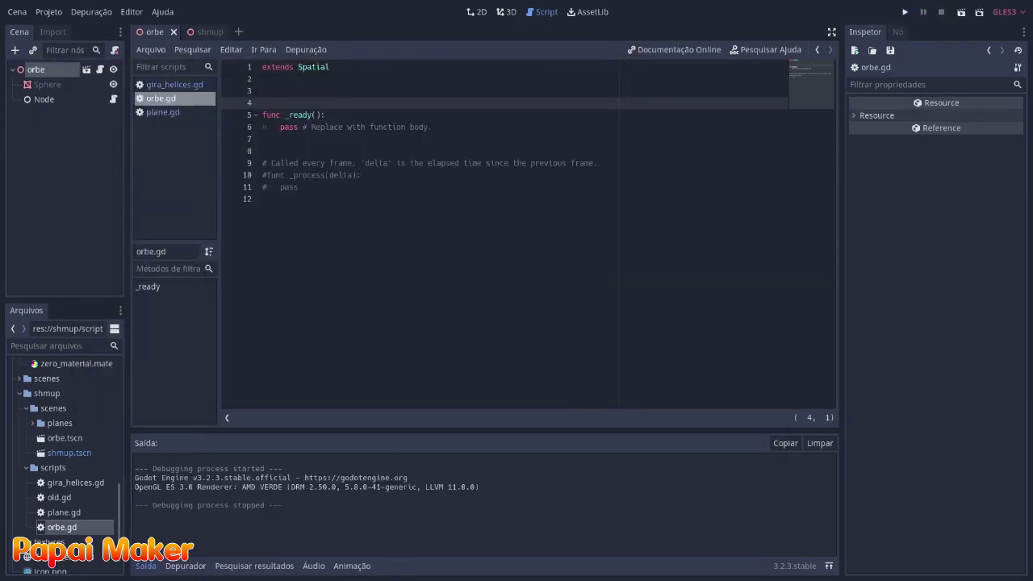
Review the gira_helices.gd script as a reference
left_click(39, 99)
left_click(113, 99)
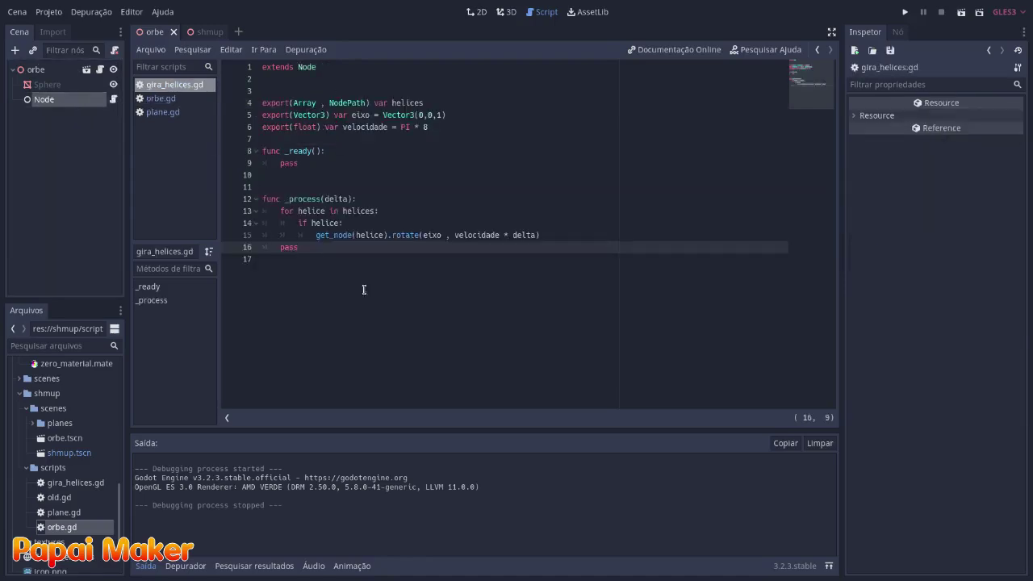
left_click_drag(364, 290, 423, 103)
left_click(425, 159)
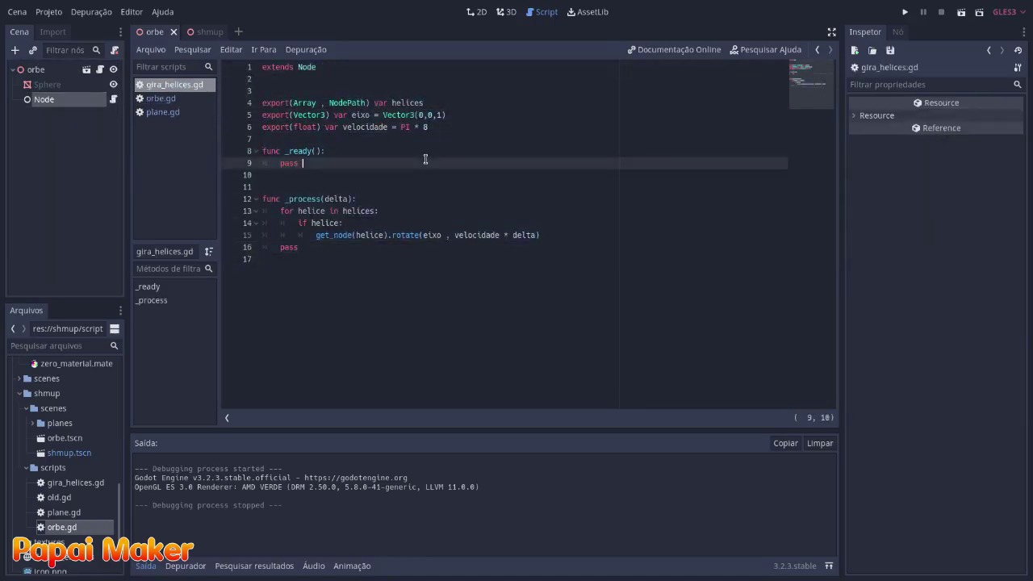
In orbe.gd, remove the remaining comments and uncomment func _process(delta) with an indented pass
left_click(100, 70)
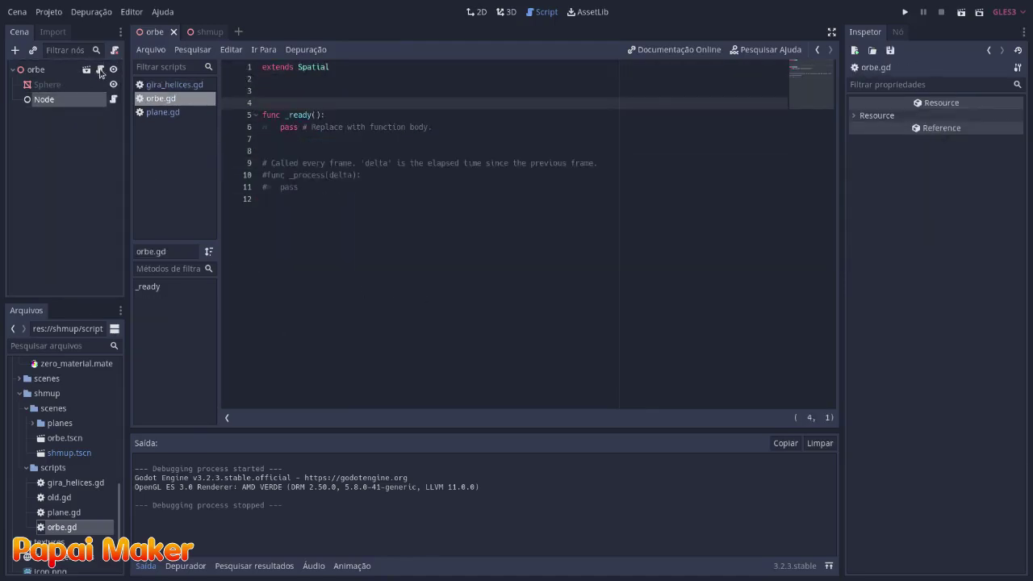
left_click_drag(303, 127, 442, 127)
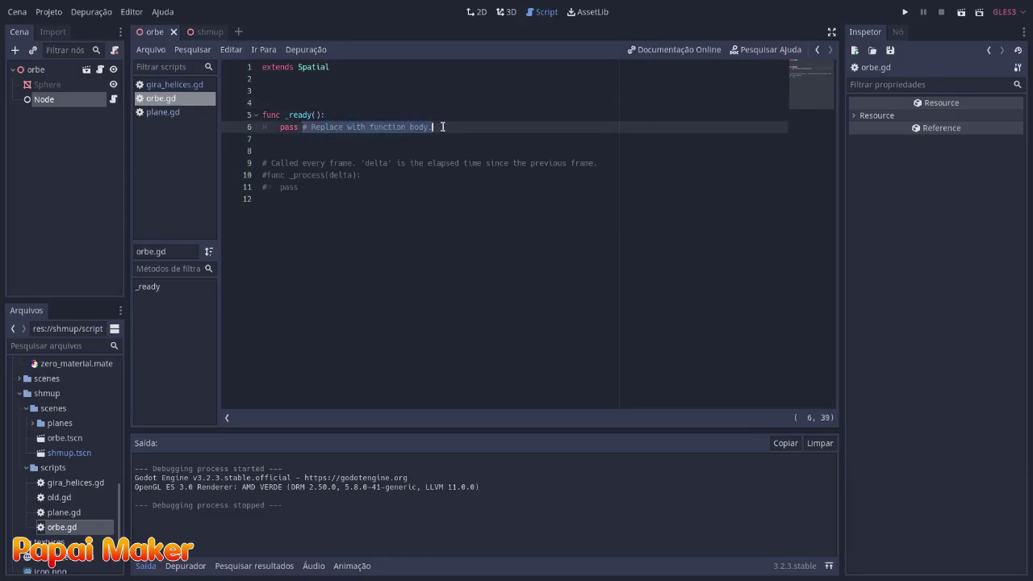
key("BackSpace")
left_click_drag(262, 163, 599, 162)
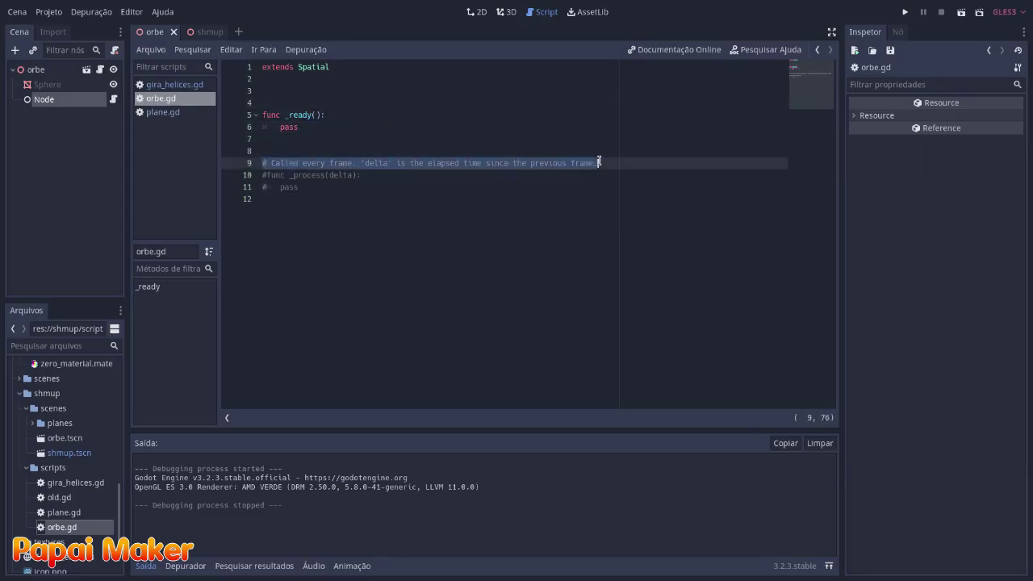
key("BackSpace")
left_click(271, 175)
key("BackSpace")
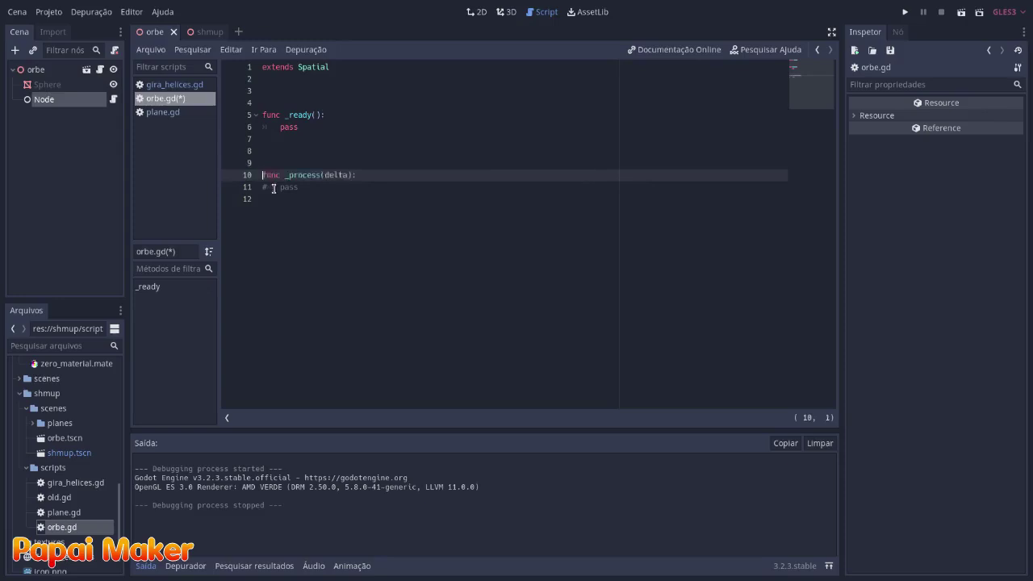
left_click(268, 187)
key("BackSpace")
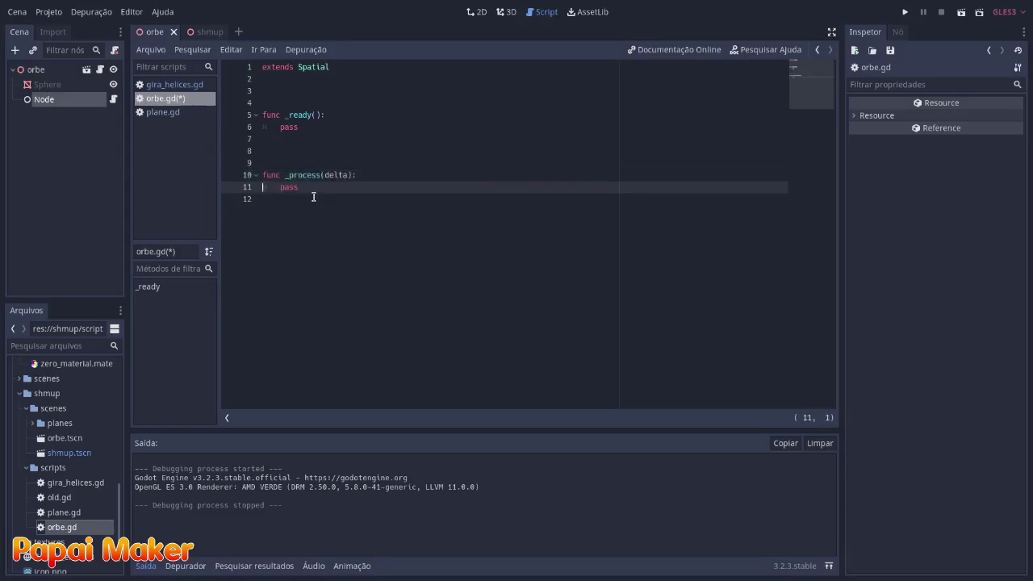
key("Delete")
key("Tab")
Write 'export(NodePath) var plane' on line 3 of orbe.gd and save the script
left_click(293, 91)
type("expor")
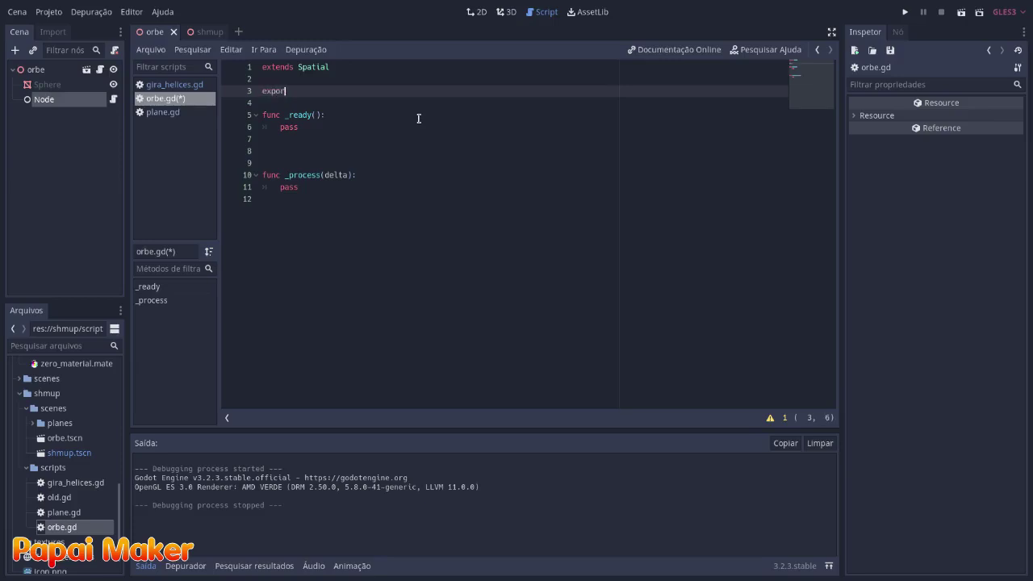
type("t")
type("ar")
key("BackSpace")
key("BackSpace")
type("No")
type("dePath) ")
type("var")
left_click_drag(379, 92, 260, 91)
left_click(392, 99)
left_click(367, 91)
double_click(367, 91)
key("ctrl+s")
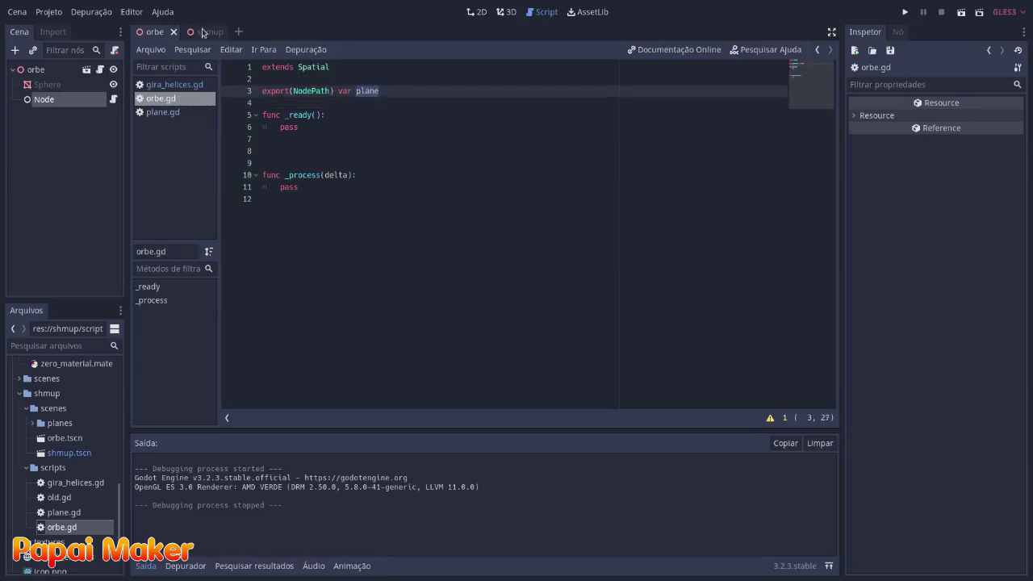
Assign the plane node to the orbe instance's Plane property in shmup, then return to orbe
left_click(202, 32)
left_click(50, 85)
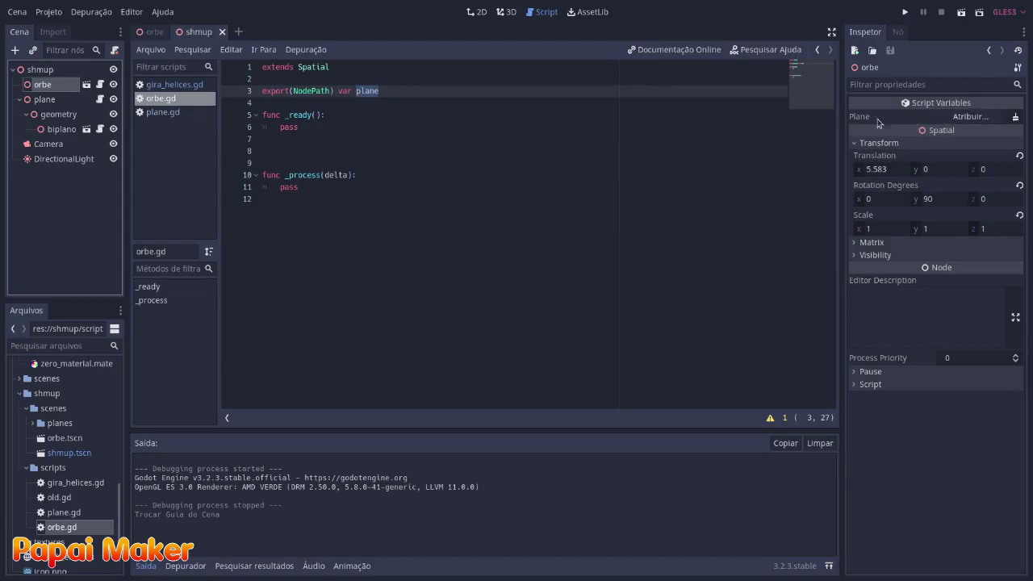
left_click(975, 117)
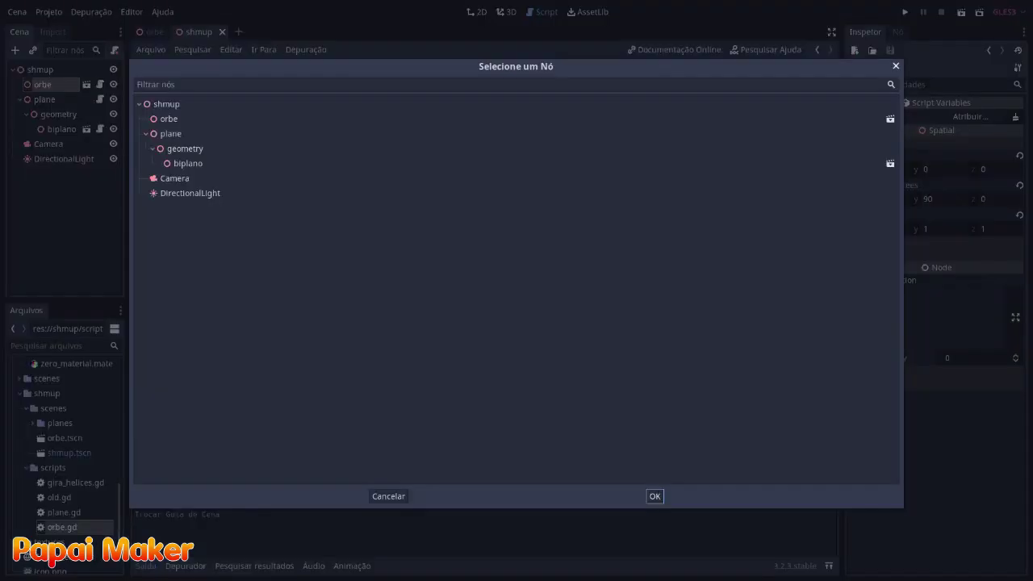
double_click(170, 137)
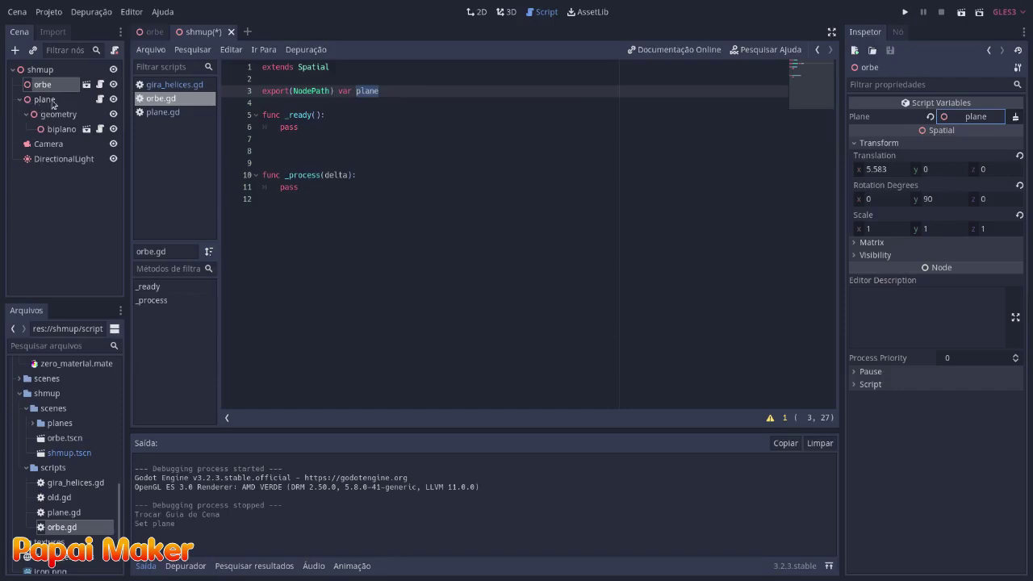
left_click(153, 34)
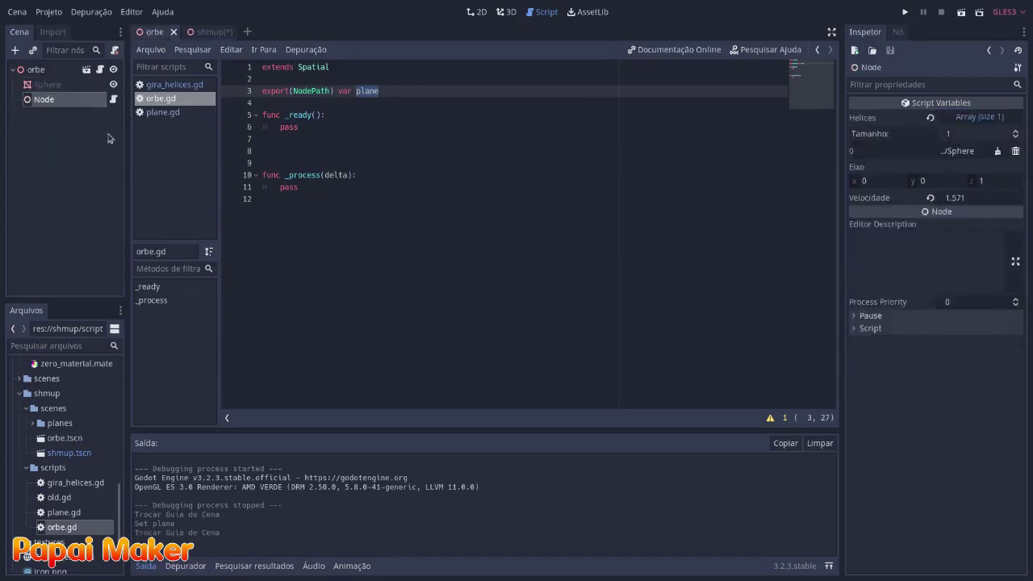
left_click(303, 187)
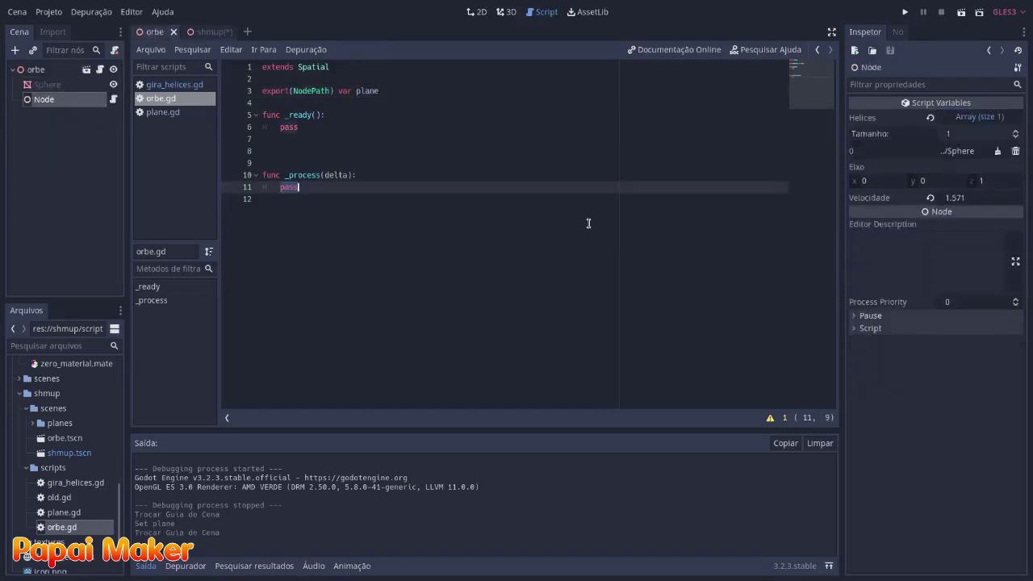
Replace pass with 'if plane:' and an indented 'global_transform.origin =' line
type("if pla")
type("ne:")
key("Return")
key("Return")
key("Up")
key("Return")
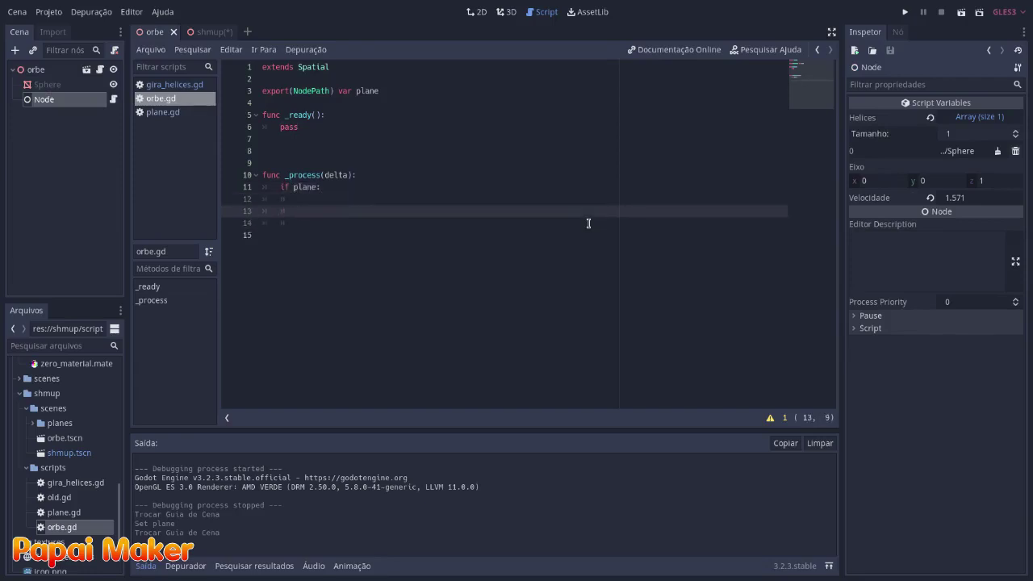
key("BackSpace")
type("tra")
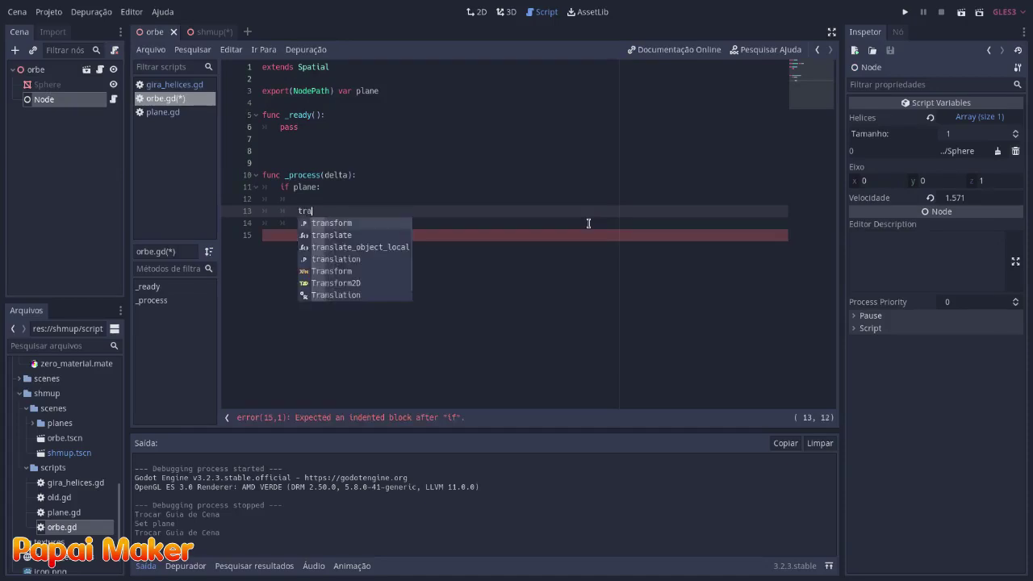
key("BackSpace")
key("BackSpace")
type("al")
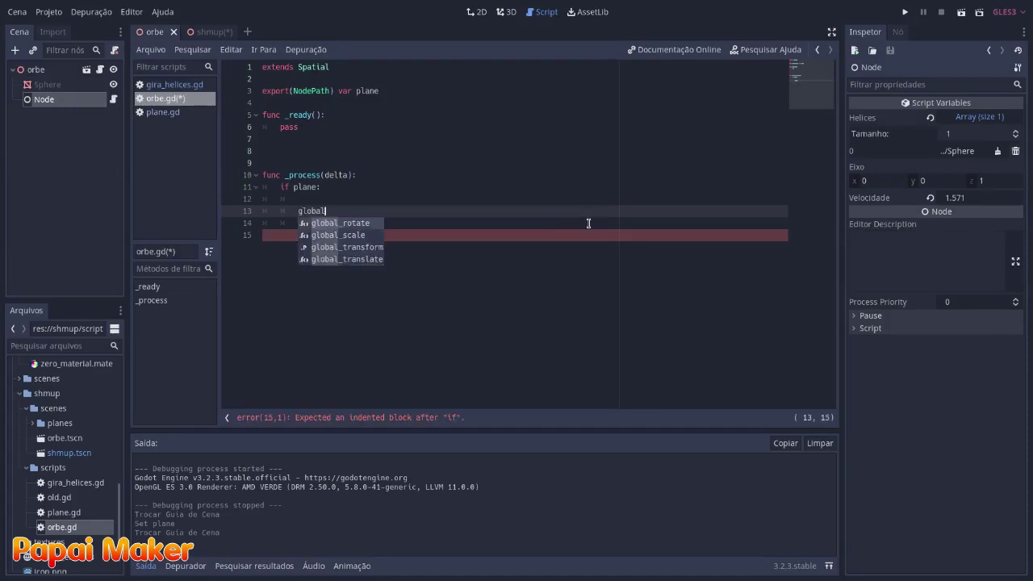
key("Down")
key("Down")
key("Return")
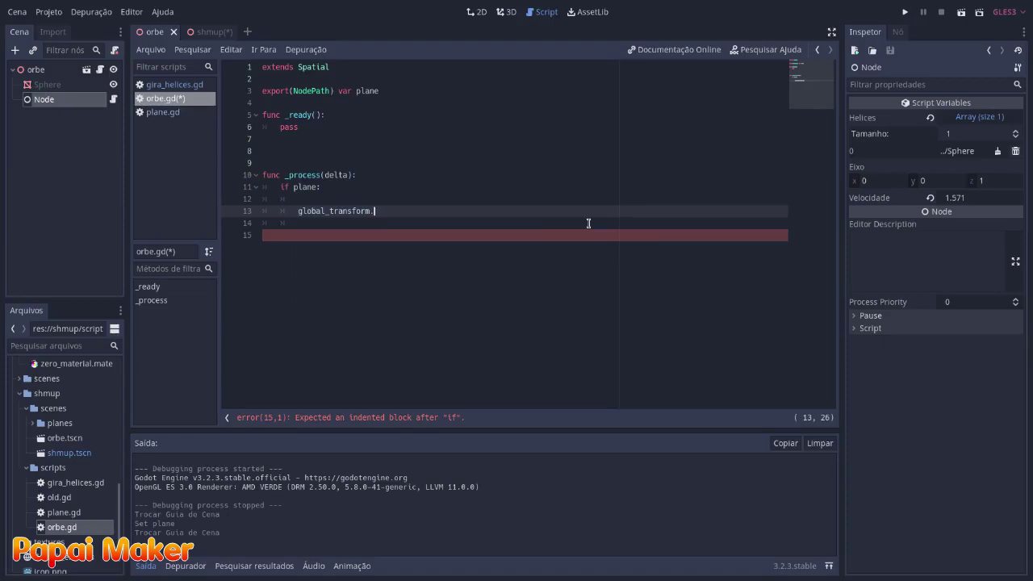
type("oring")
key("BackSpace")
key("BackSpace")
double_click(367, 92)
left_click(436, 215)
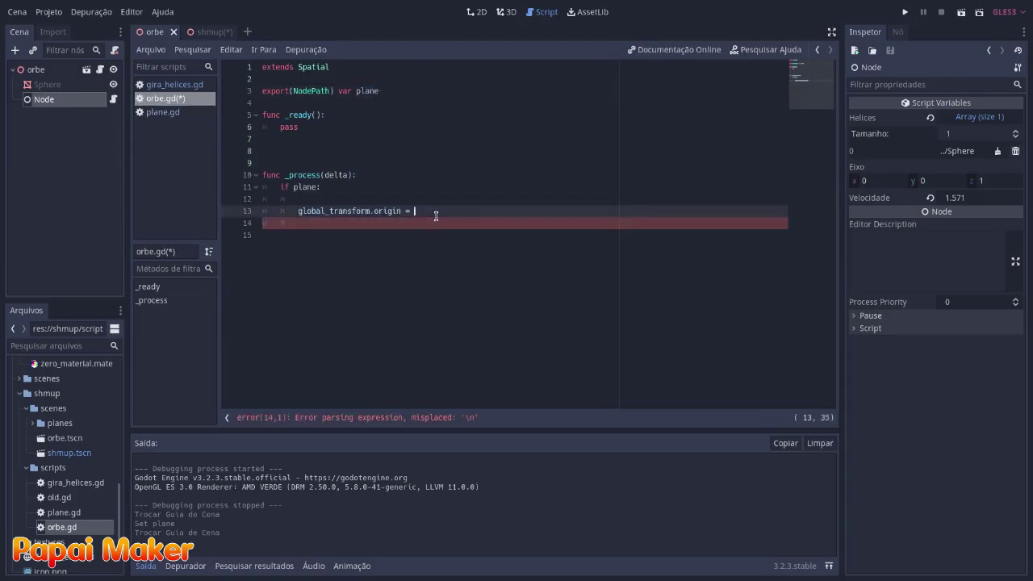
Complete the assignment with get_node(plane).global_transform.origin and remove the empty line
type("get_")
type("n")
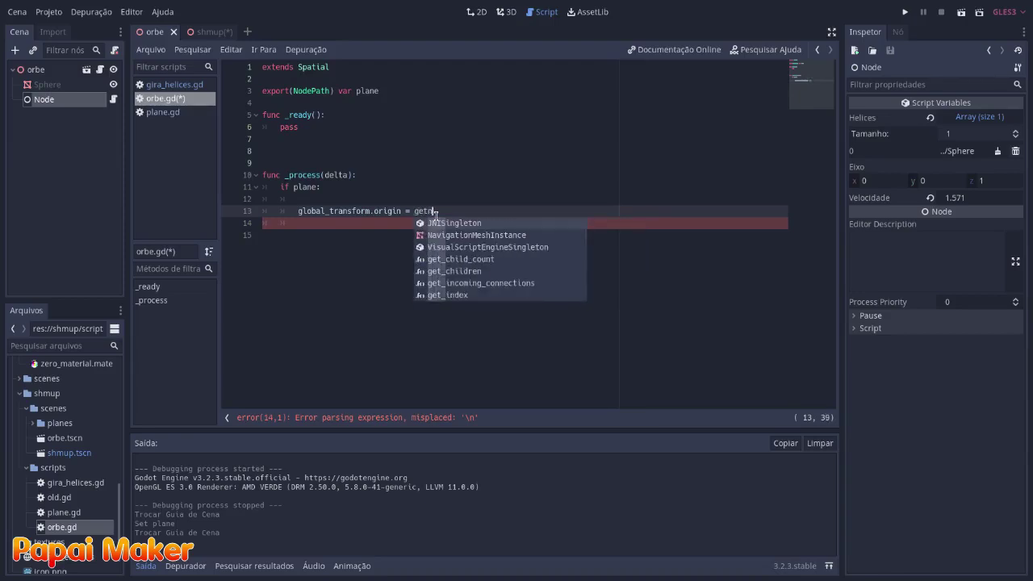
type("ode")
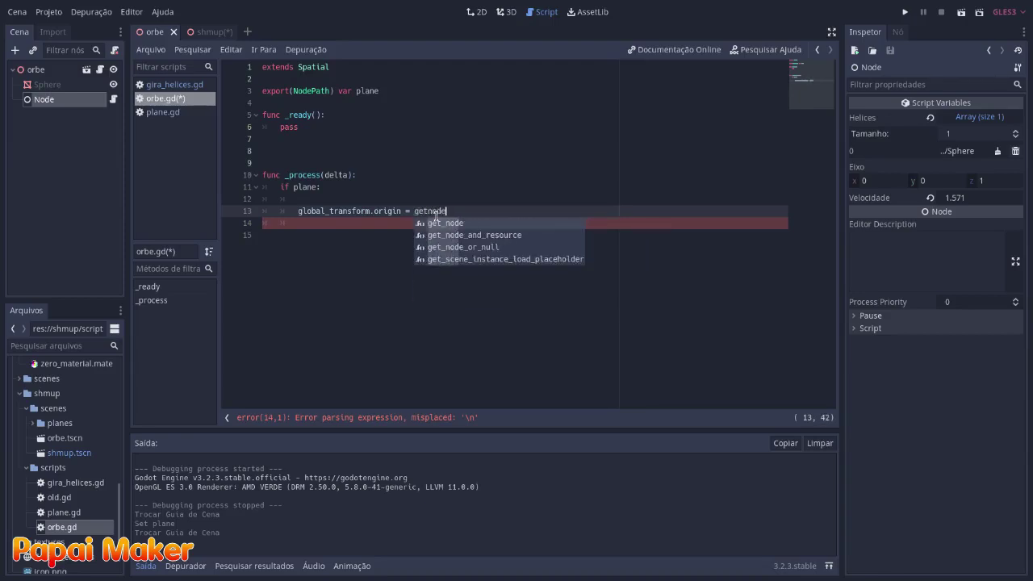
key("Return")
type("plane).")
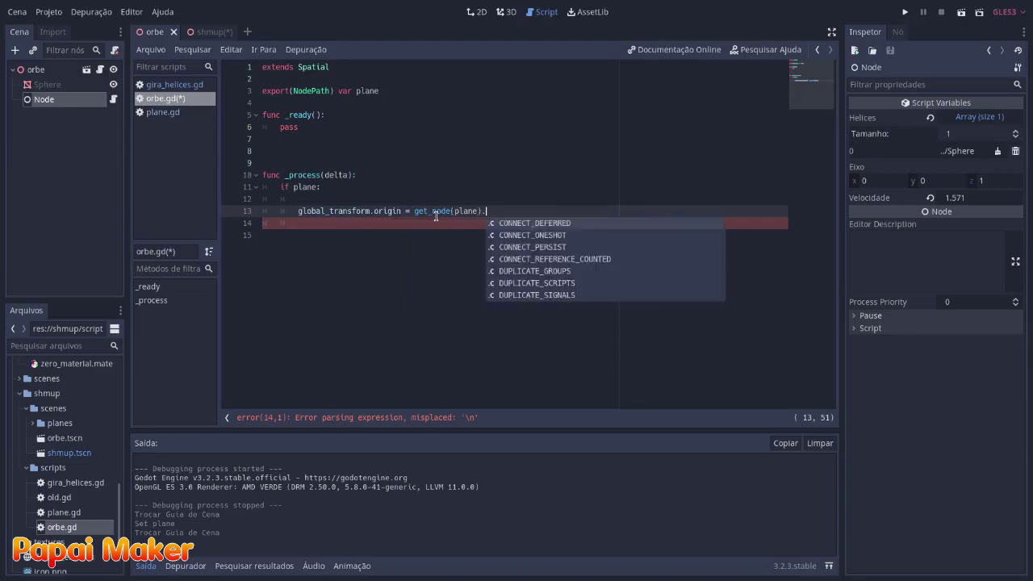
left_click_drag(295, 211, 399, 211)
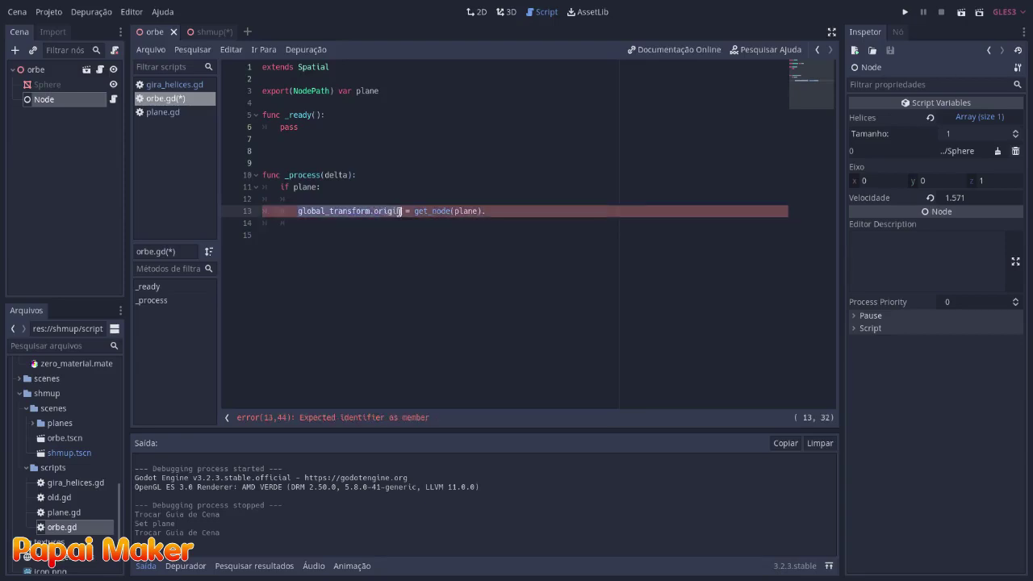
key("ctrl+c")
left_click(487, 210)
key("ctrl+v")
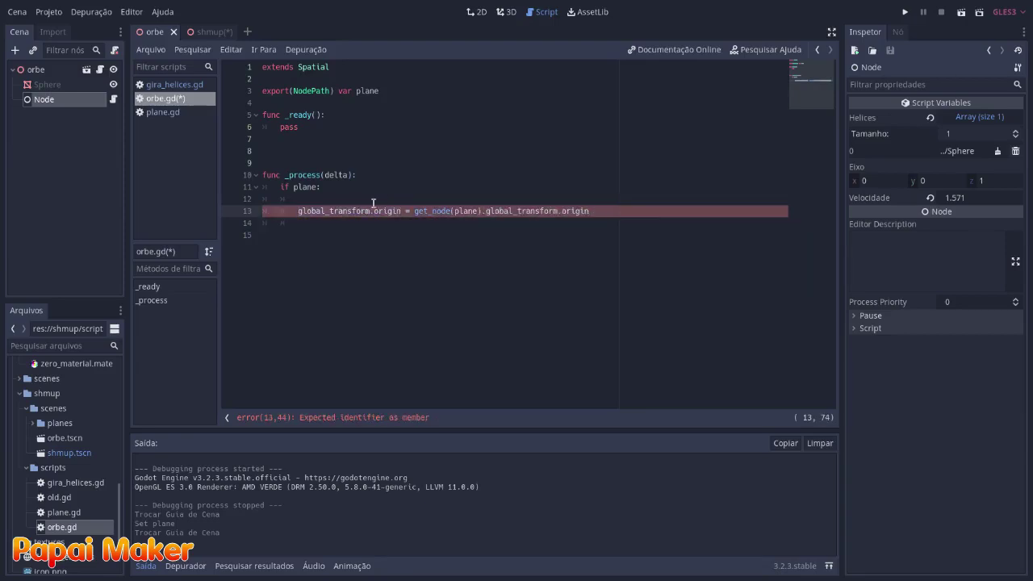
left_click(373, 203)
key("BackSpace")
key("BackSpace")
key("BackSpace")
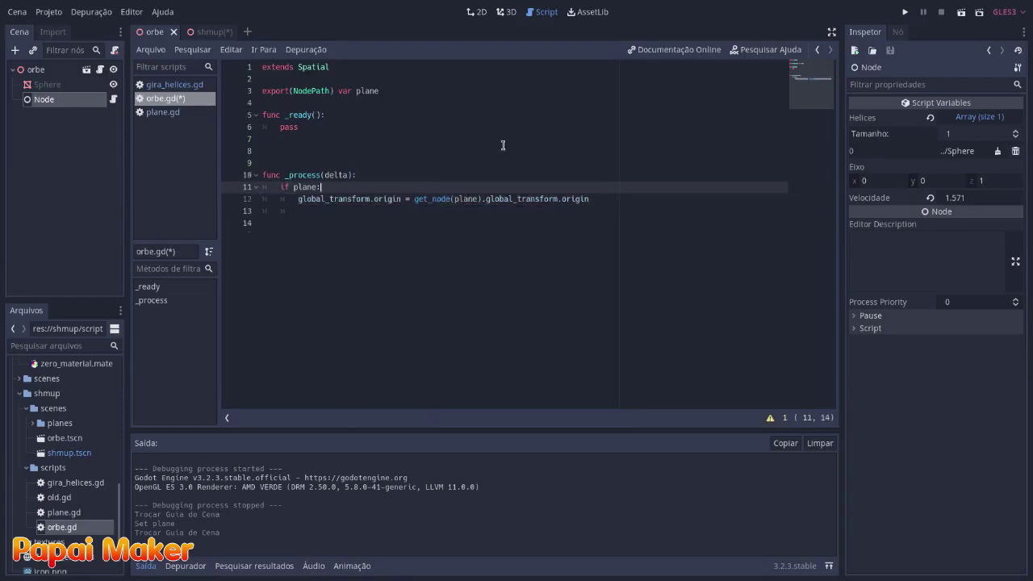
Test-run the game to check the orb, close the debug window, and return to line 12
left_click(901, 15)
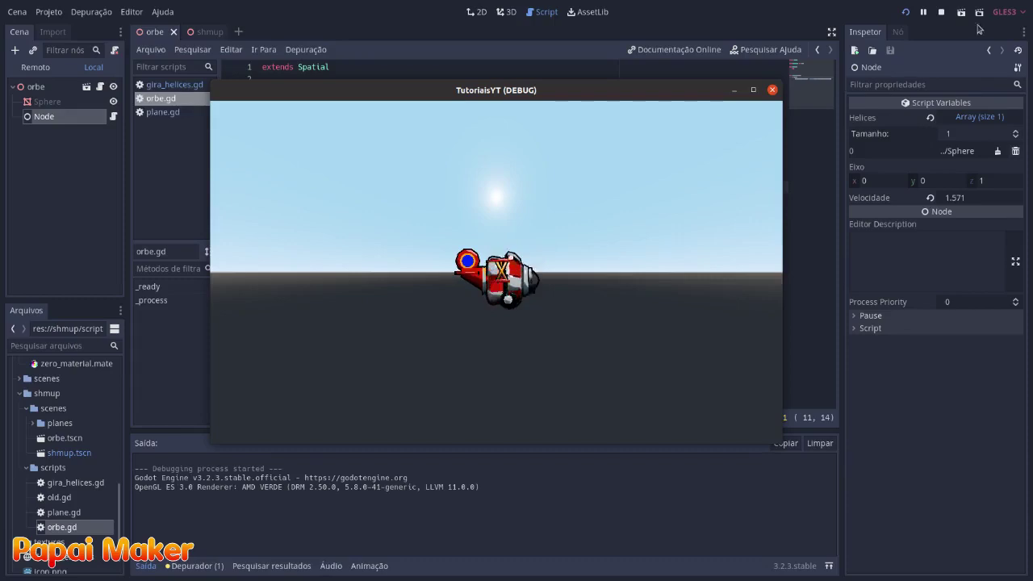
left_click(771, 90)
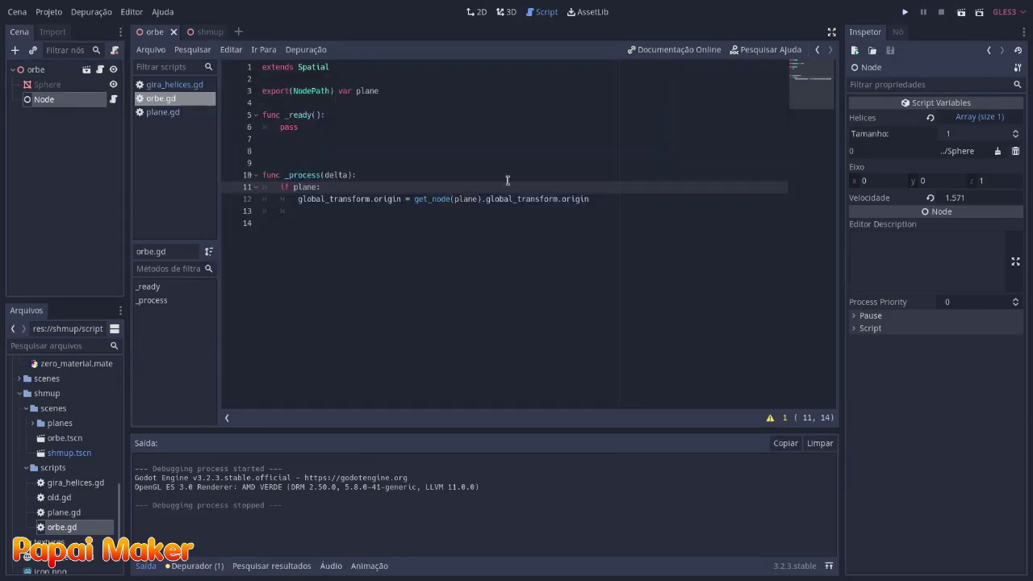
left_click(613, 199)
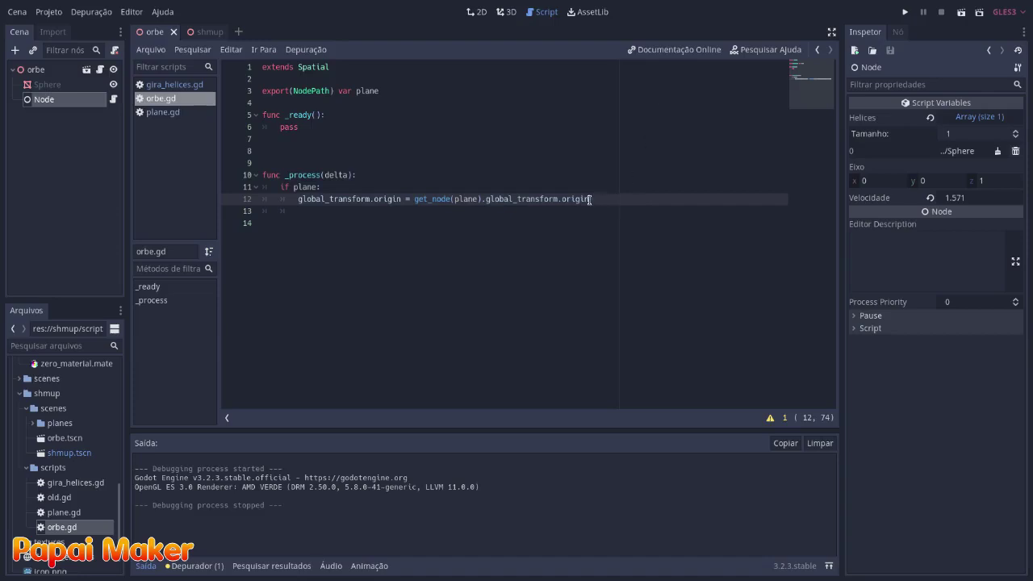
Inspect the biplane and orb in the shmup scene, ending in front orthographic view
left_click(507, 12)
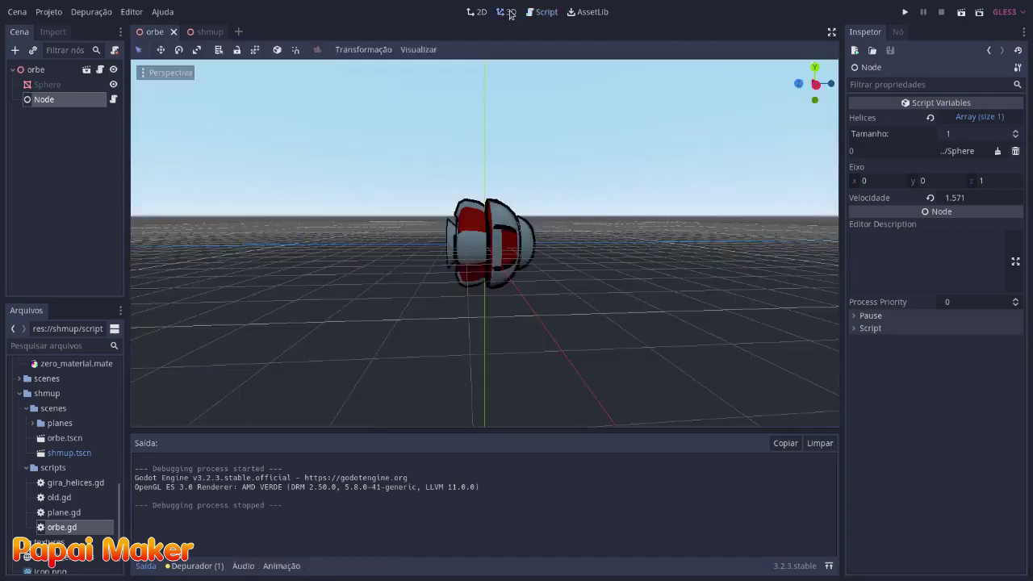
left_click(197, 33)
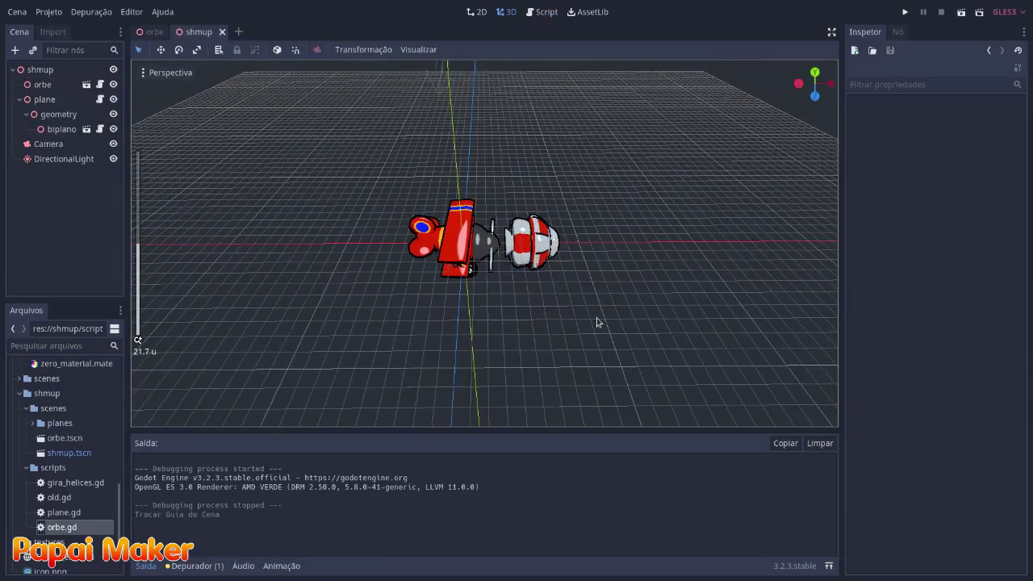
middle_click_drag(594, 323, 476, 289)
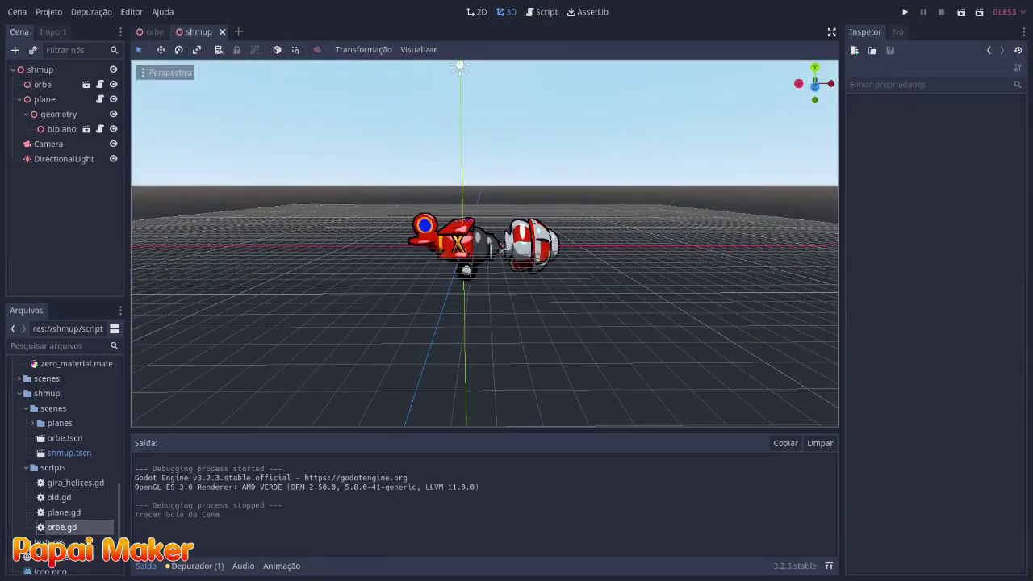
scroll(535, 251, "up", 2)
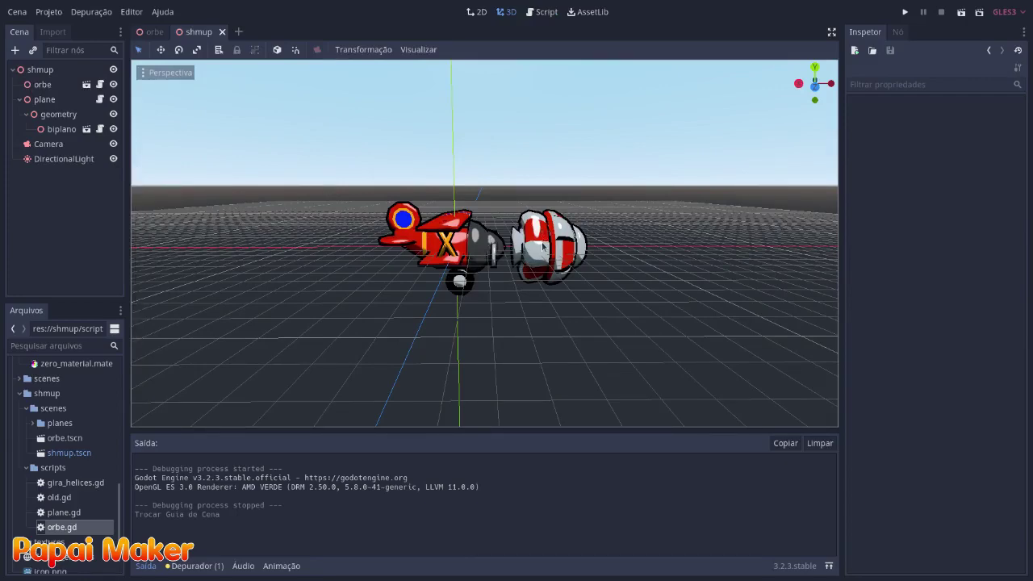
key("KP_1")
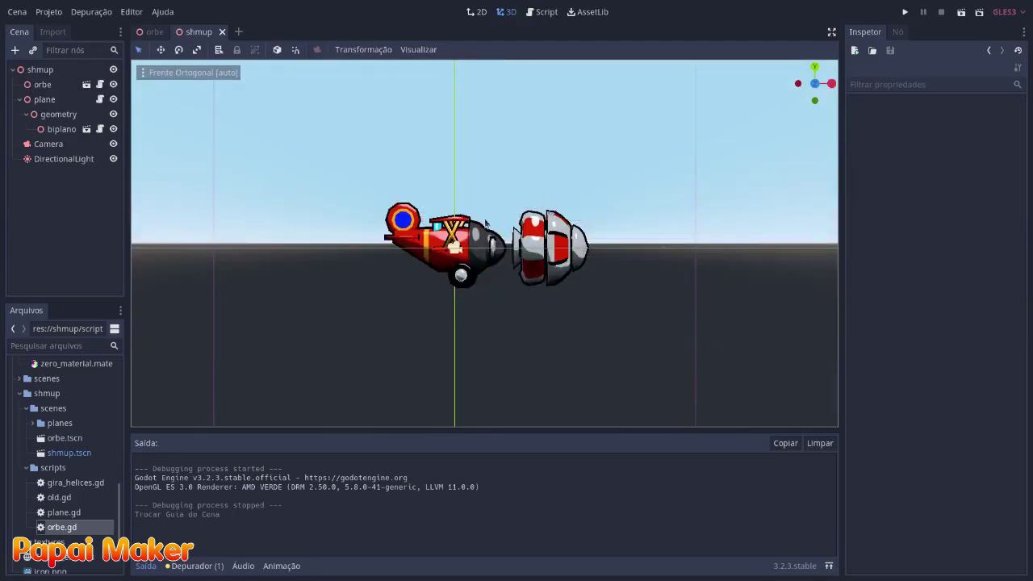
Back in orbe.gd, delete one blank line above func _process
left_click(149, 36)
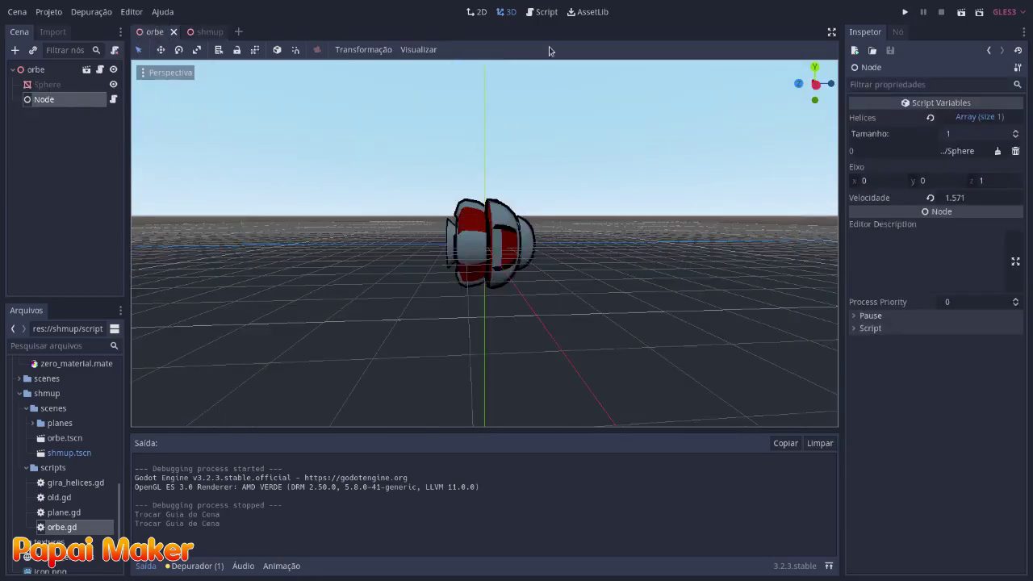
left_click(541, 12)
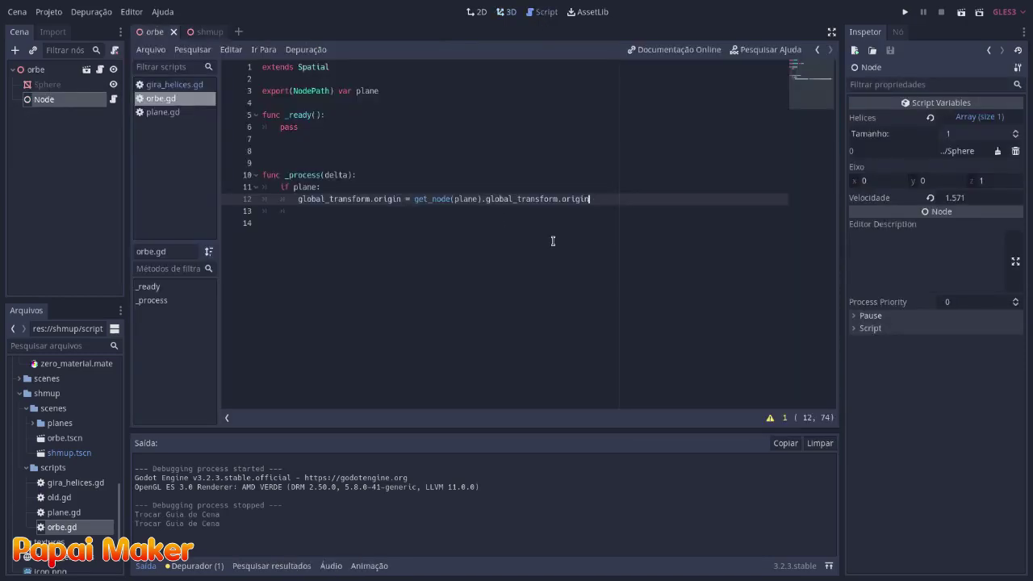
left_click(277, 161)
key("BackSpace")
Declare 'var basis = Basis()' on line 5 below the plane export line
left_click(345, 138)
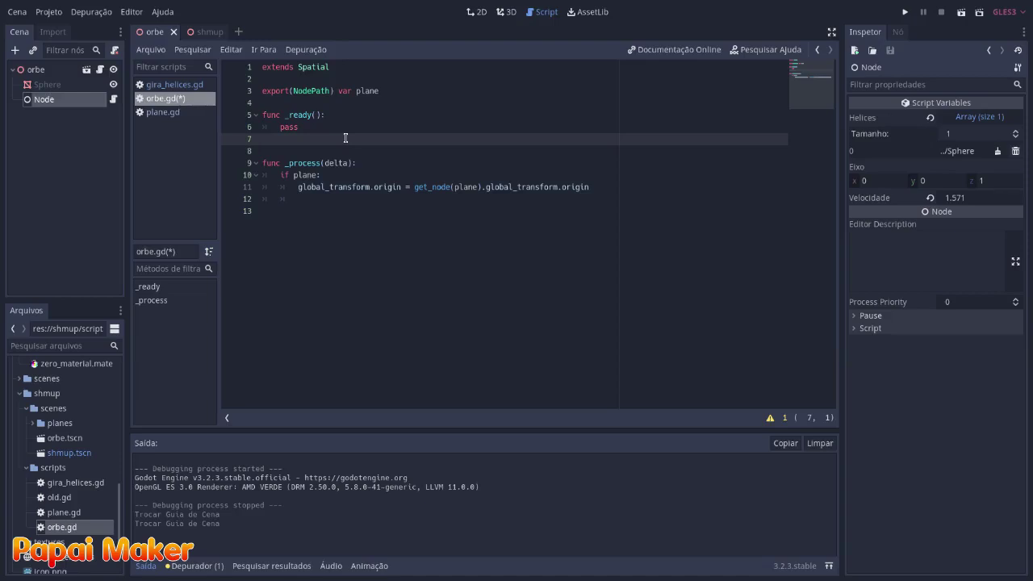
left_click(402, 96)
key("Return")
key("Return")
type("var basis = Ba")
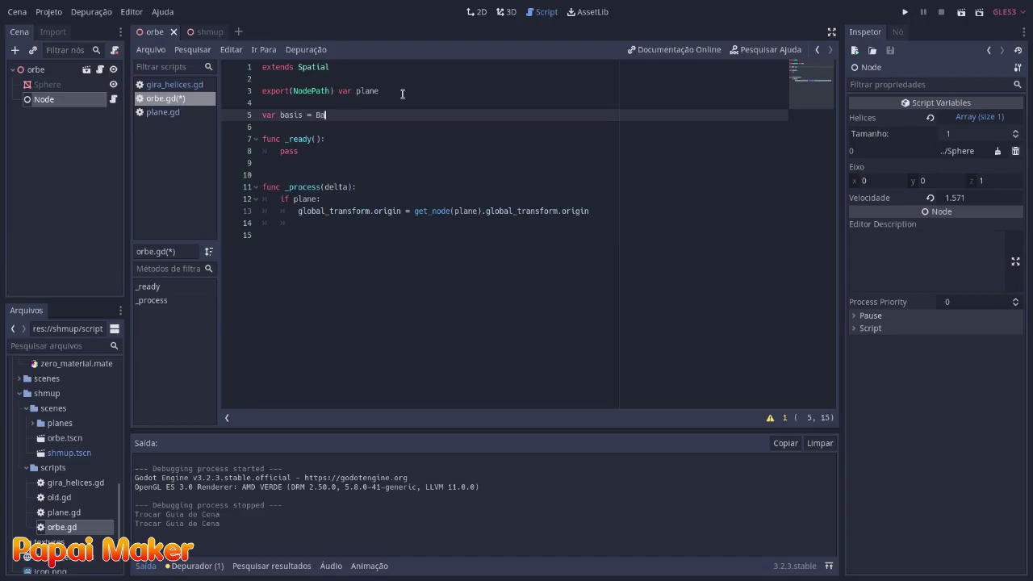
type("sis(")
key("Down")
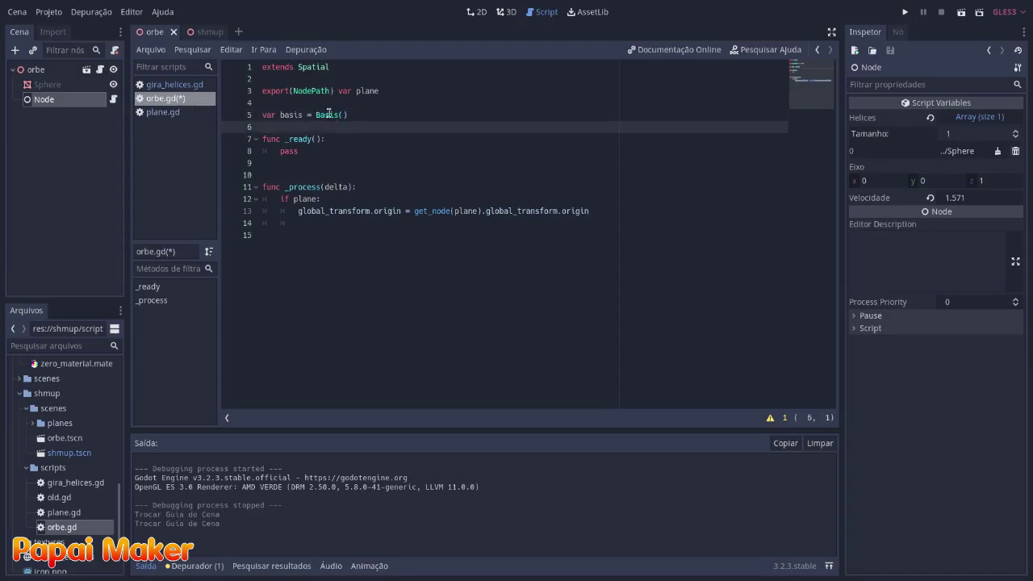
left_click(355, 115)
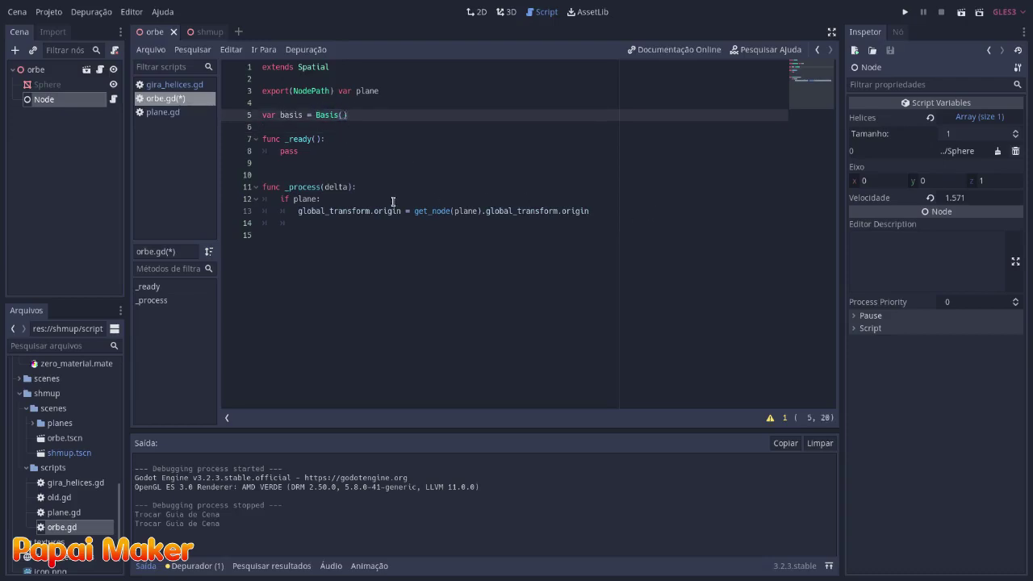
Append '+ basis.x * 7' to the orb's origin line, then save and test-run the game
left_click_drag(413, 210, 589, 211)
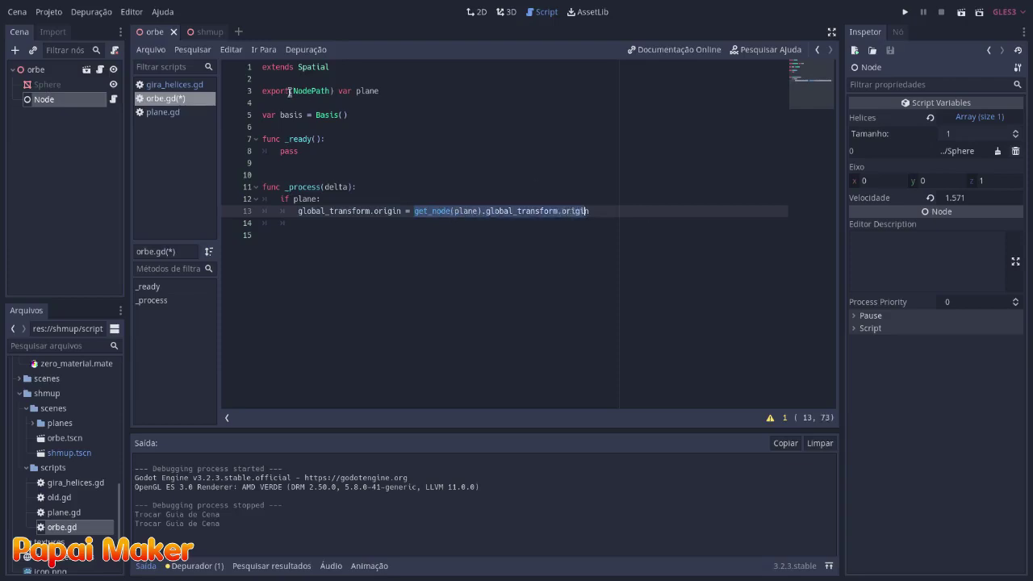
left_click(293, 115)
left_click(360, 115)
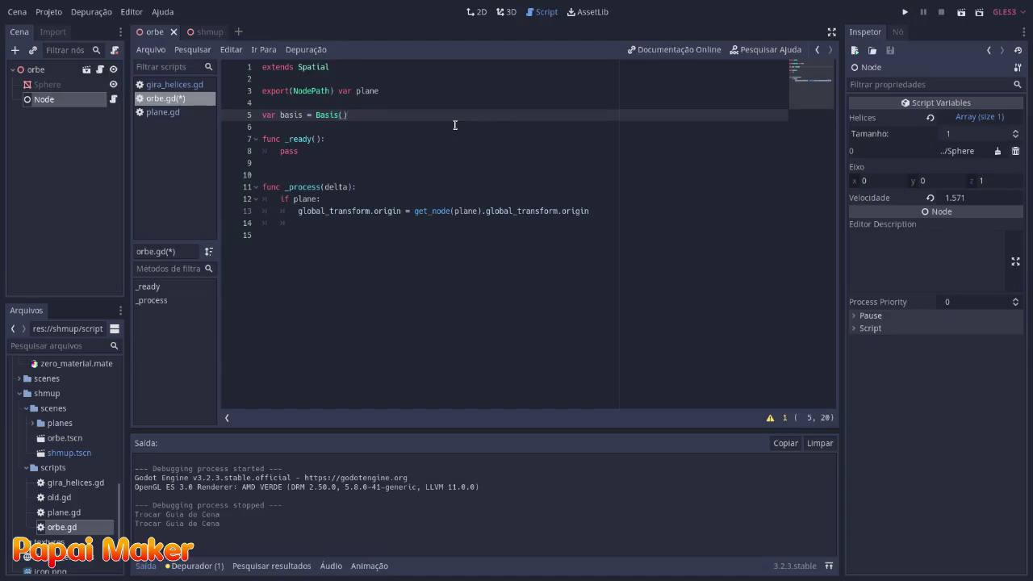
double_click(560, 211)
key("Right")
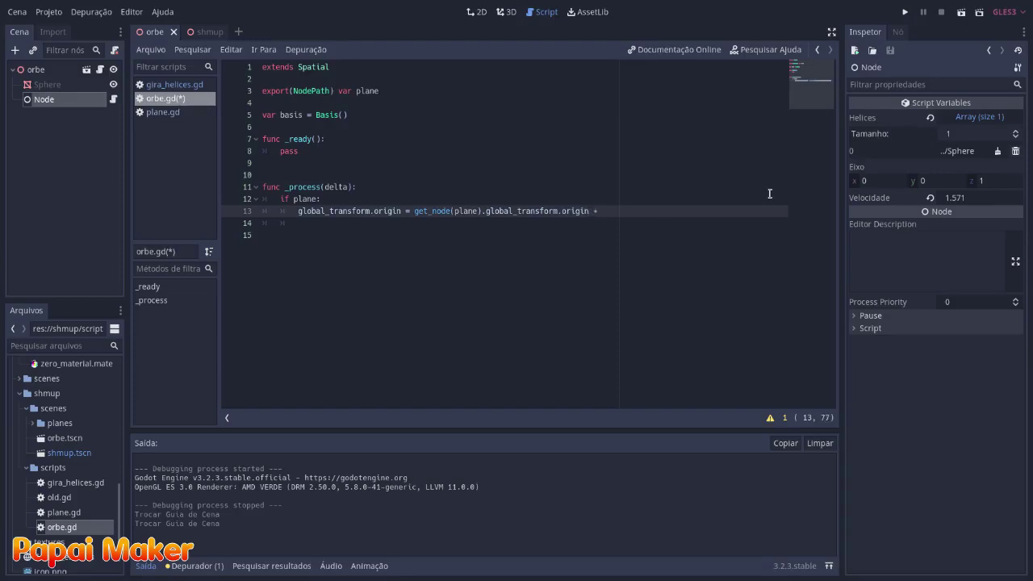
type("basis.x")
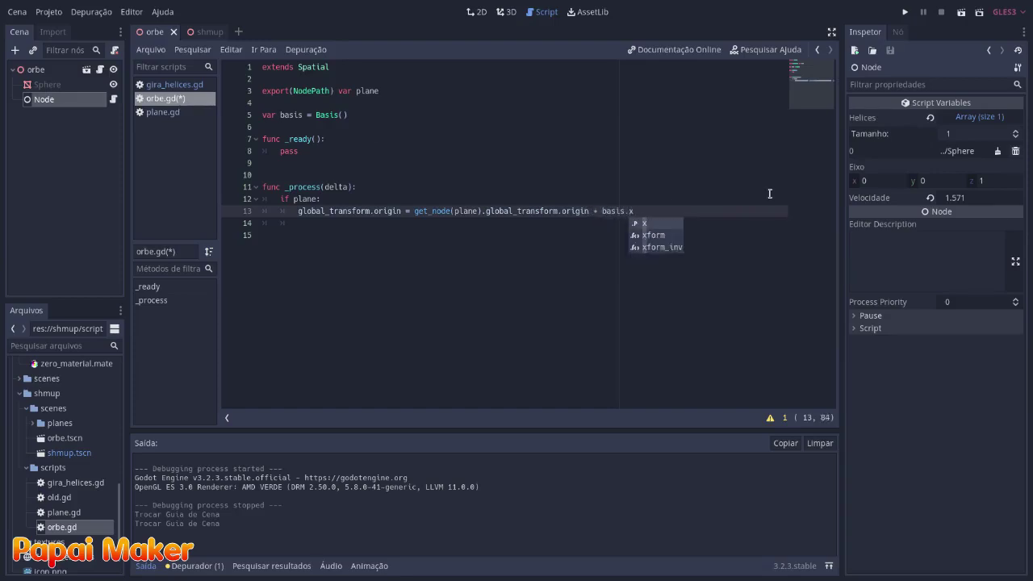
key("Escape")
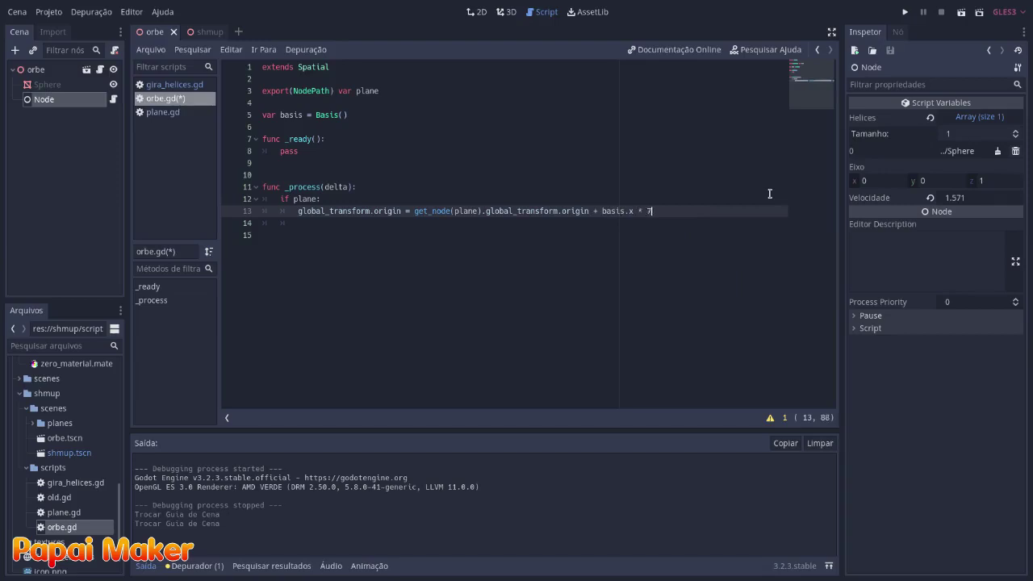
left_click(904, 12)
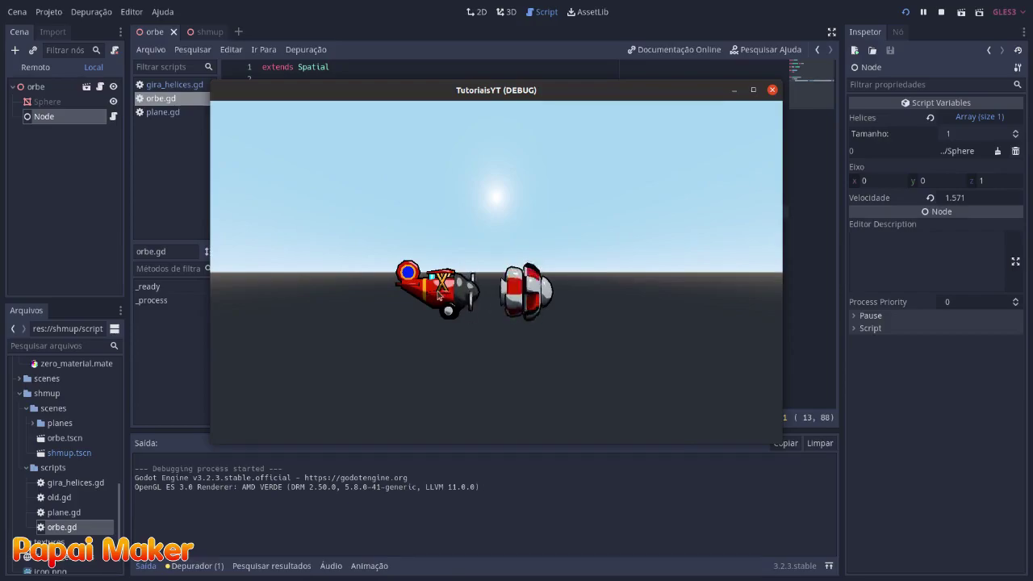
key("F8")
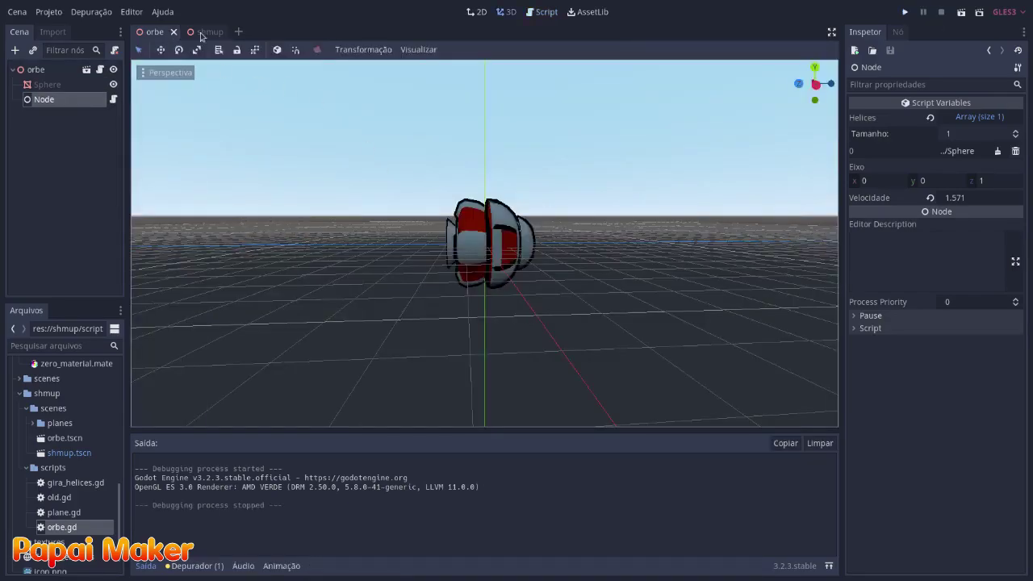
In the shmup scene, set the orbe node's Translation x to 7
left_click(200, 32)
mouse_move(245, 158)
middle_mouse_down()
mouse_move(573, 282)
mouse_move(450, 285)
middle_mouse_up()
scroll(573, 282, "up", 2)
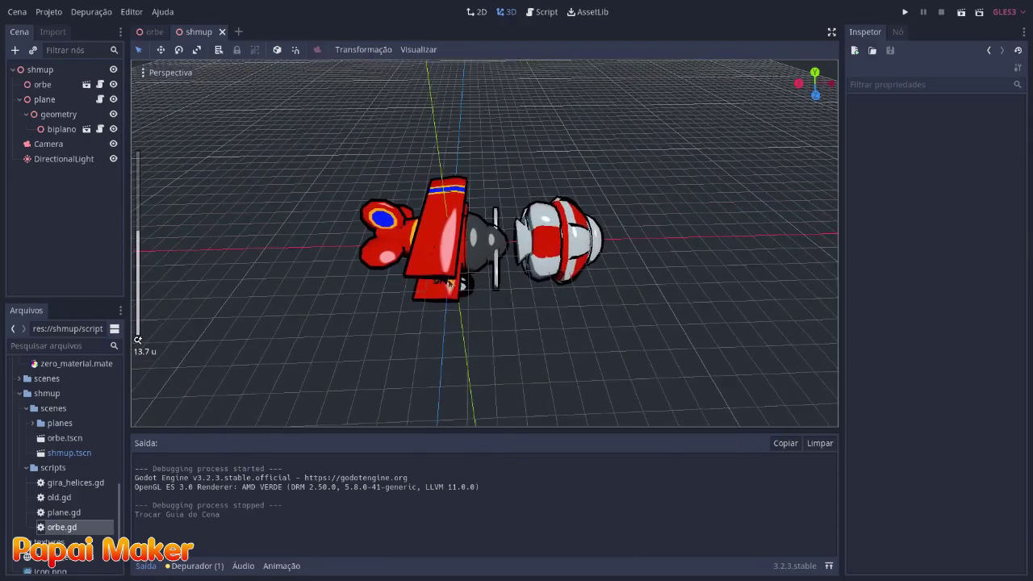
left_click(404, 284)
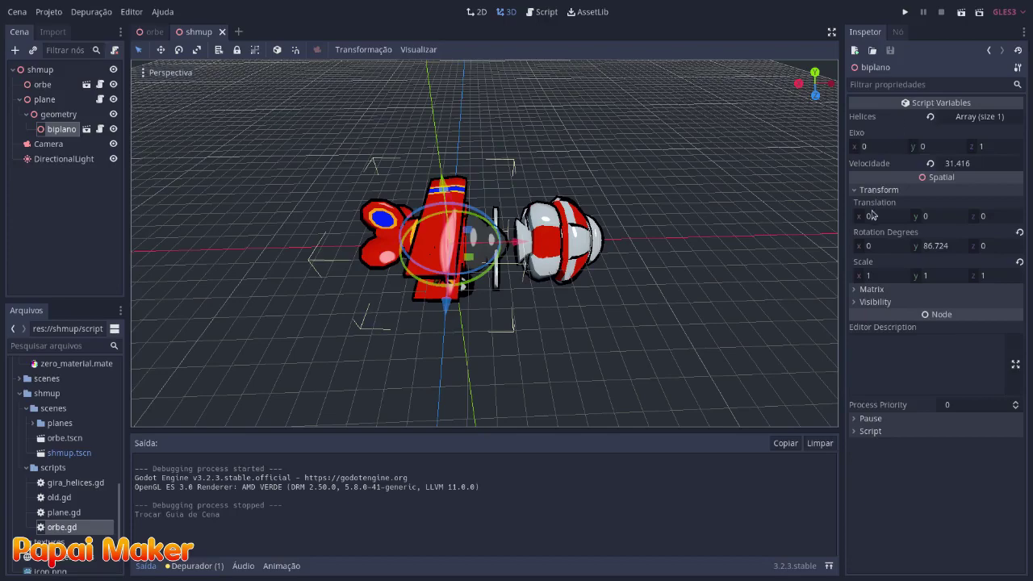
left_click(578, 234)
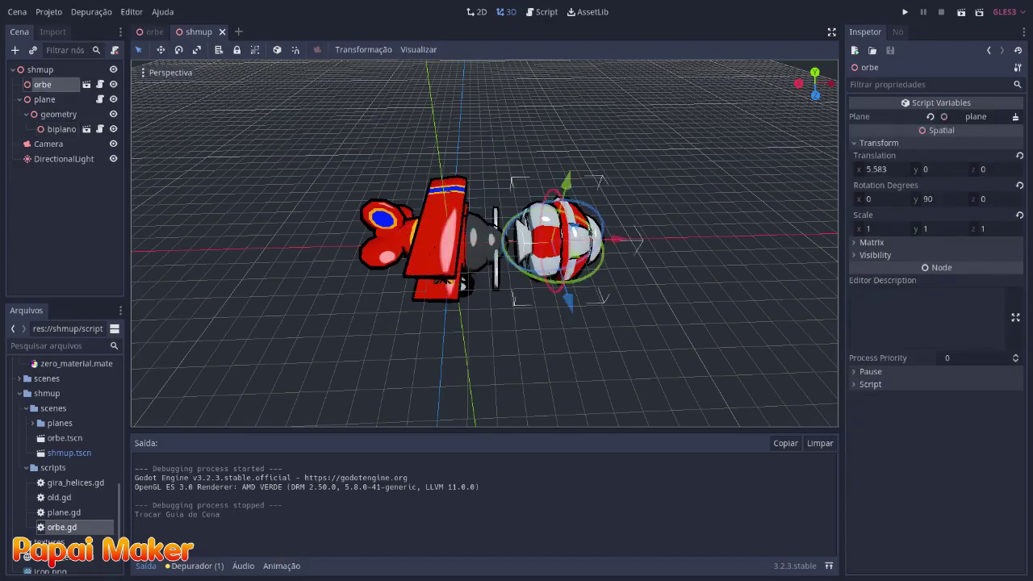
left_click(891, 172)
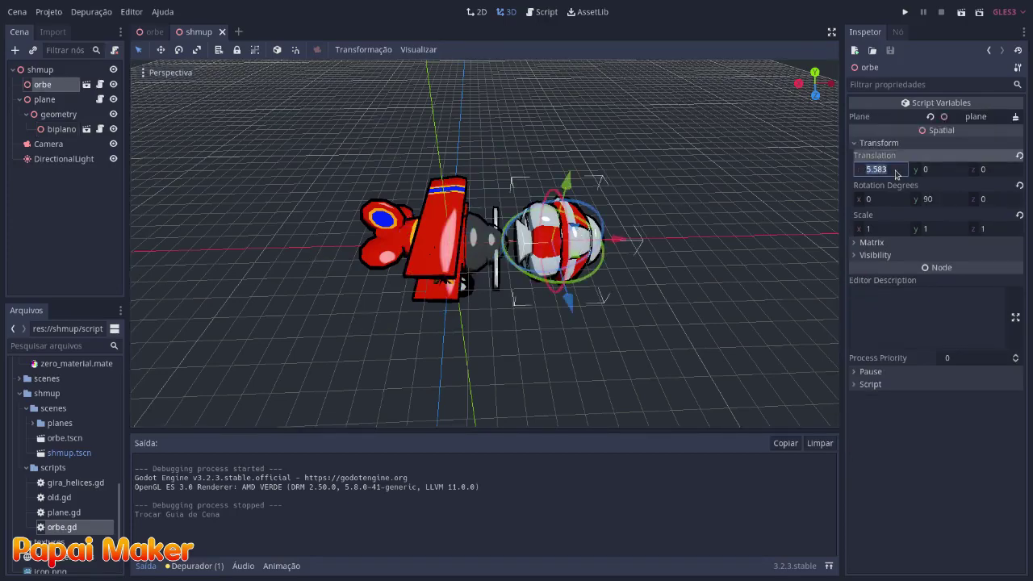
type("7")
key("Return")
Check the repositioned orb from other view angles, then reopen the orb's script
middle_click_drag(565, 387, 564, 328)
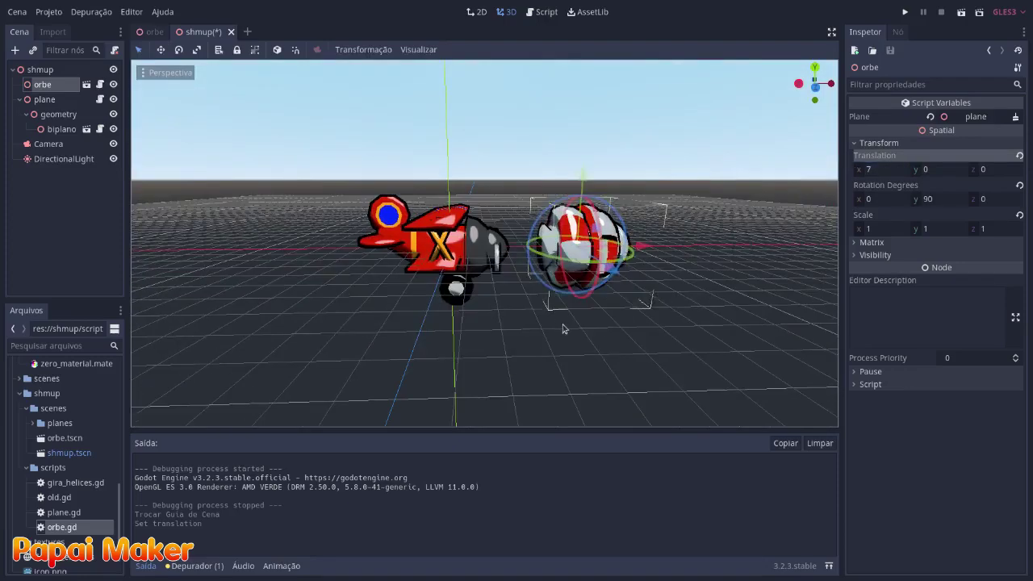
left_click(563, 329)
left_click(606, 252)
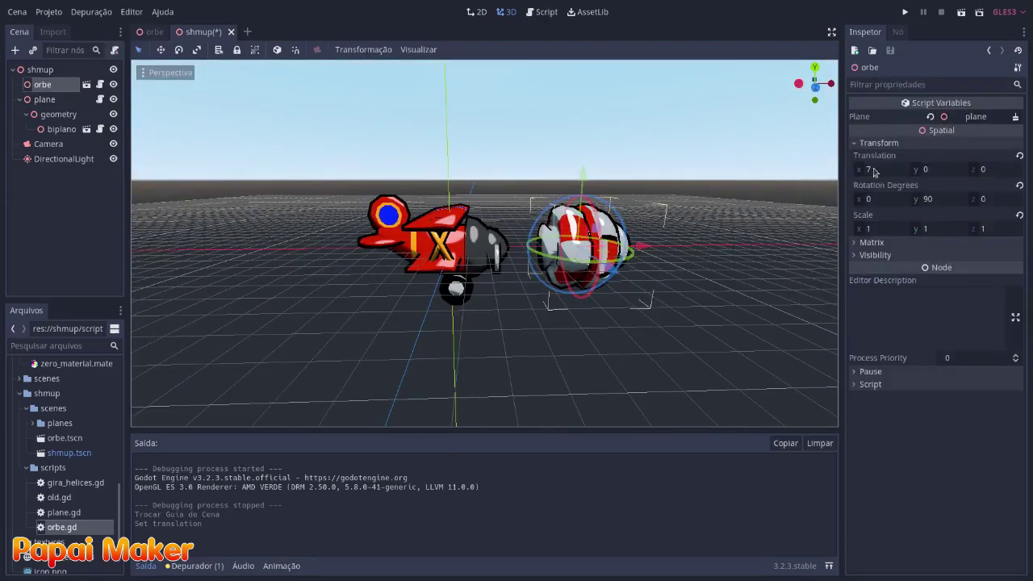
middle_click_drag(542, 311, 524, 341)
left_click(524, 341)
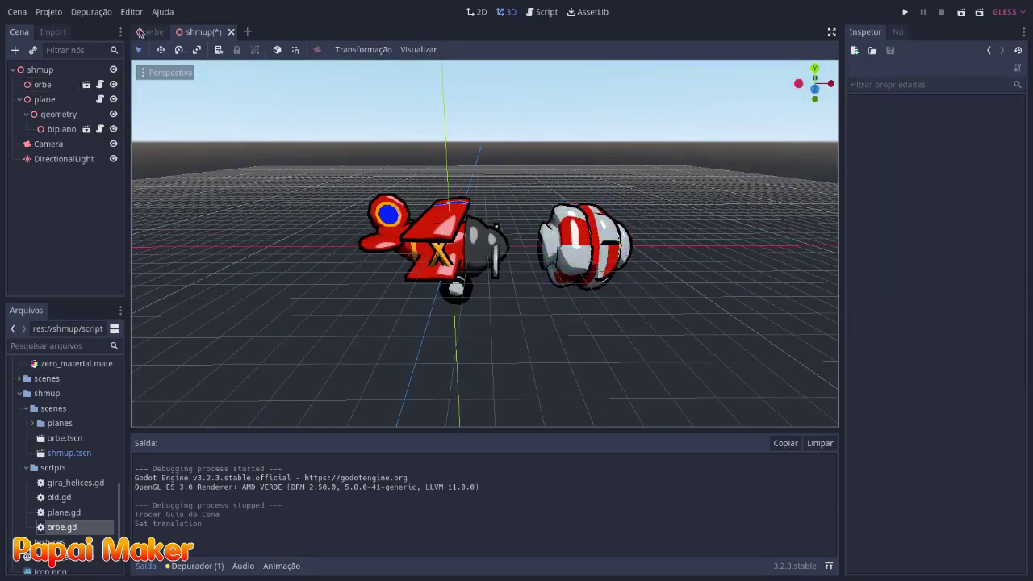
left_click(141, 32)
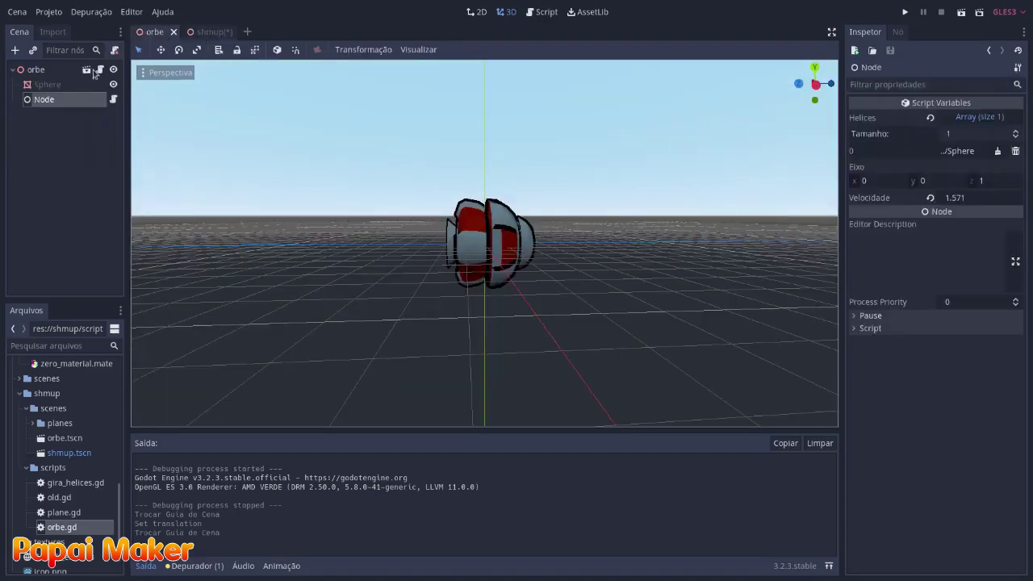
left_click(99, 70)
Test-run the game three times to check the orb's position beside the plane
left_click_drag(602, 212, 635, 211)
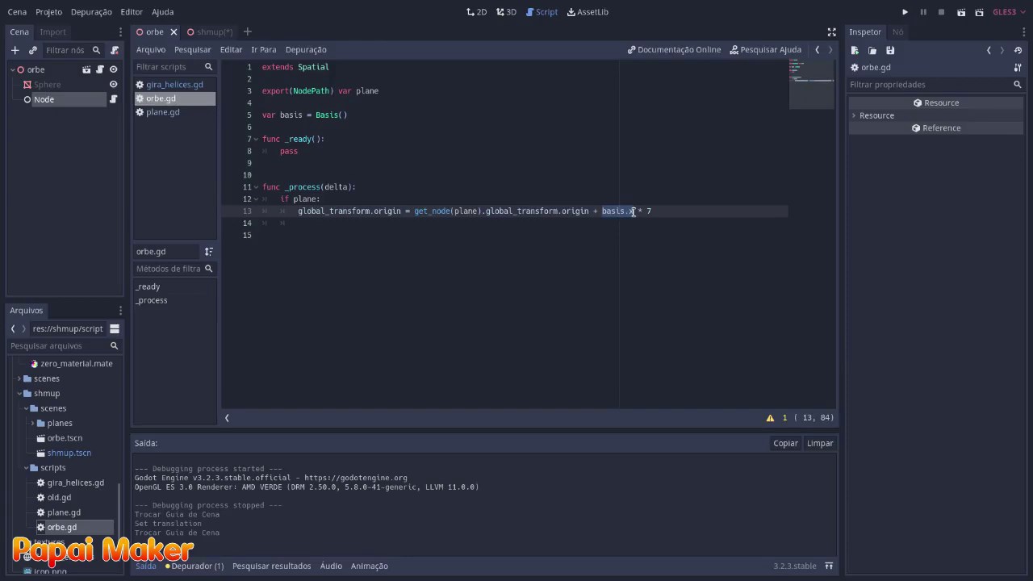
left_click(627, 251)
left_click(630, 212)
left_click(906, 13)
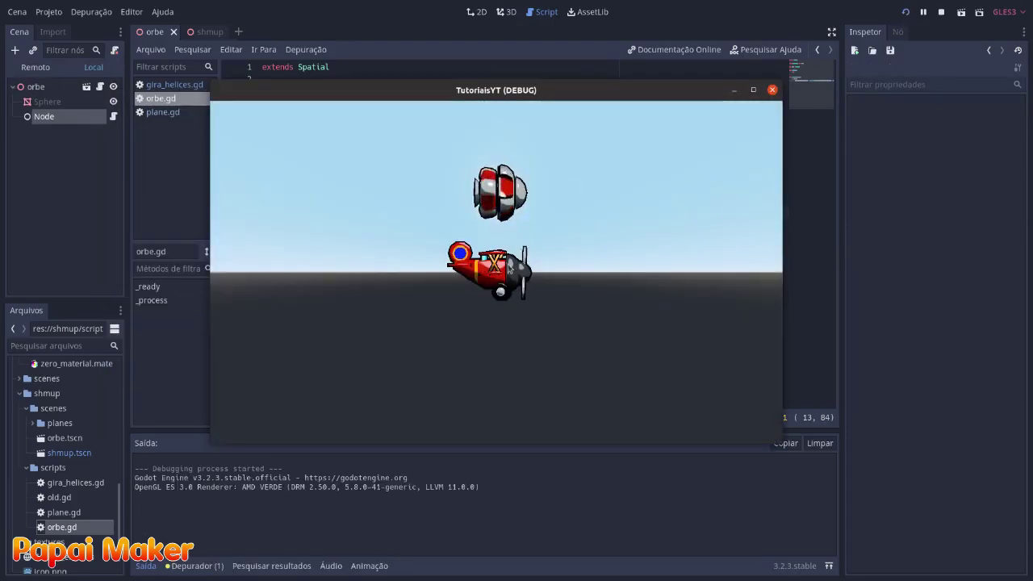
left_click(772, 90)
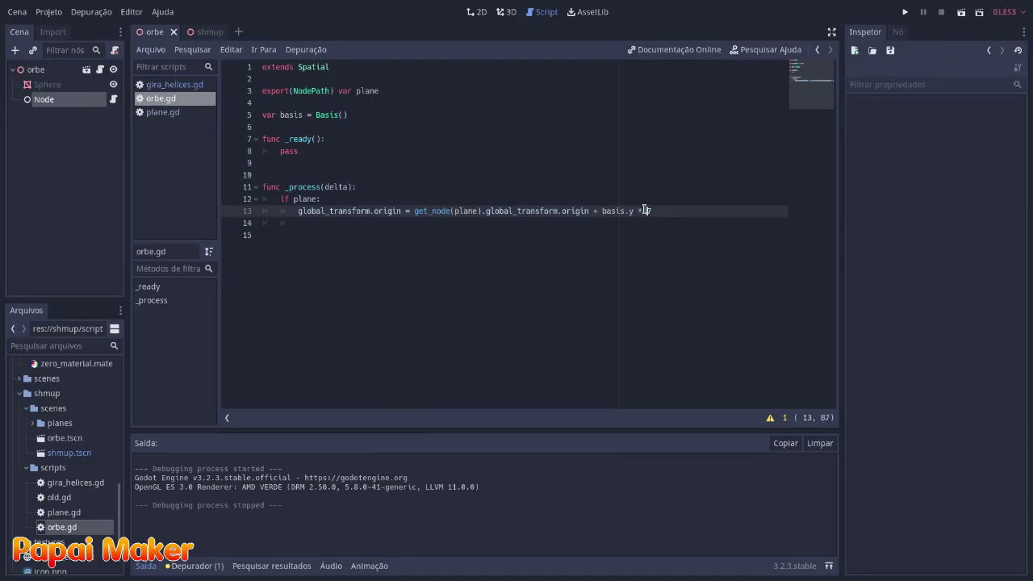
left_click(905, 13)
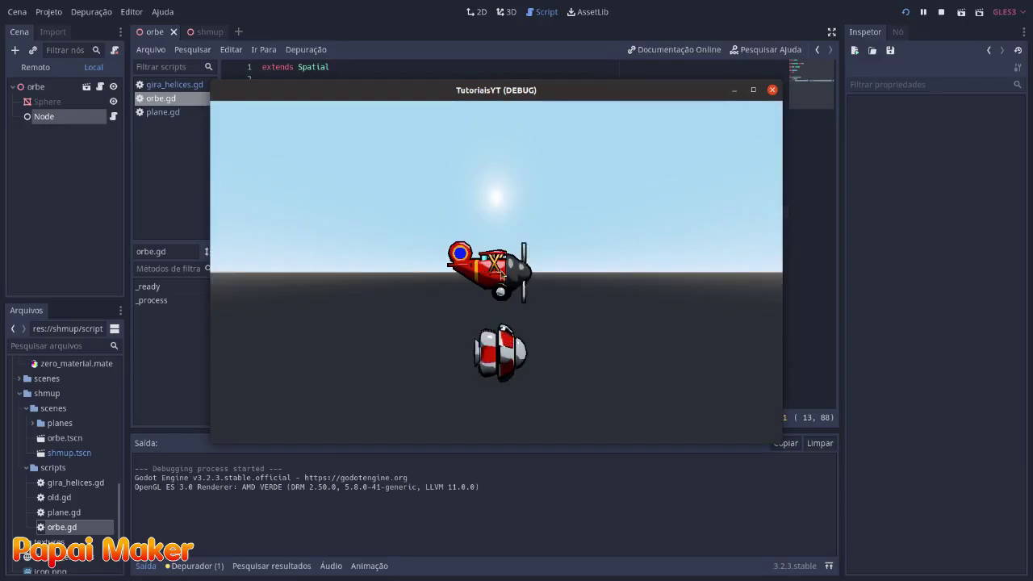
left_click(942, 12)
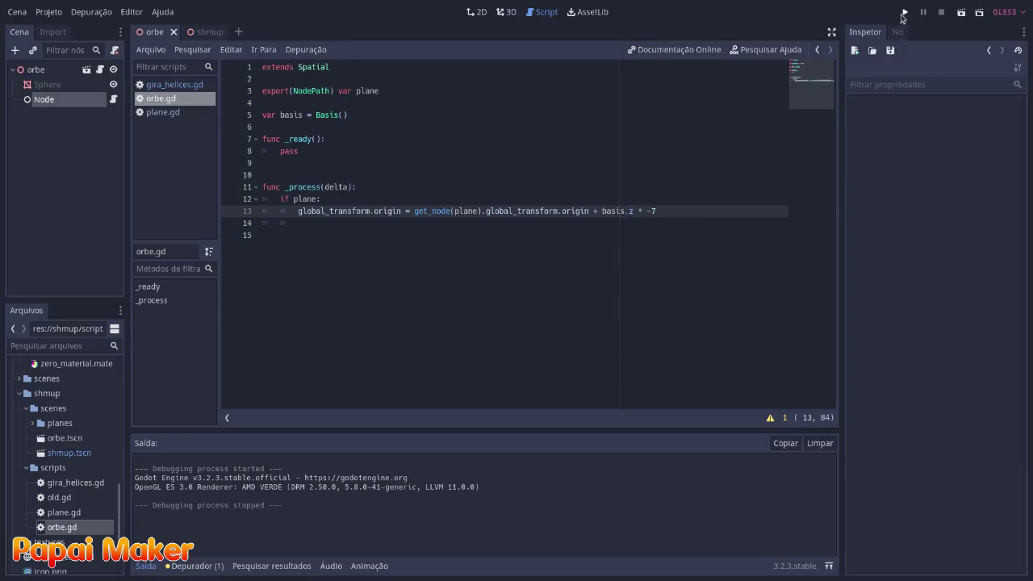
left_click(905, 13)
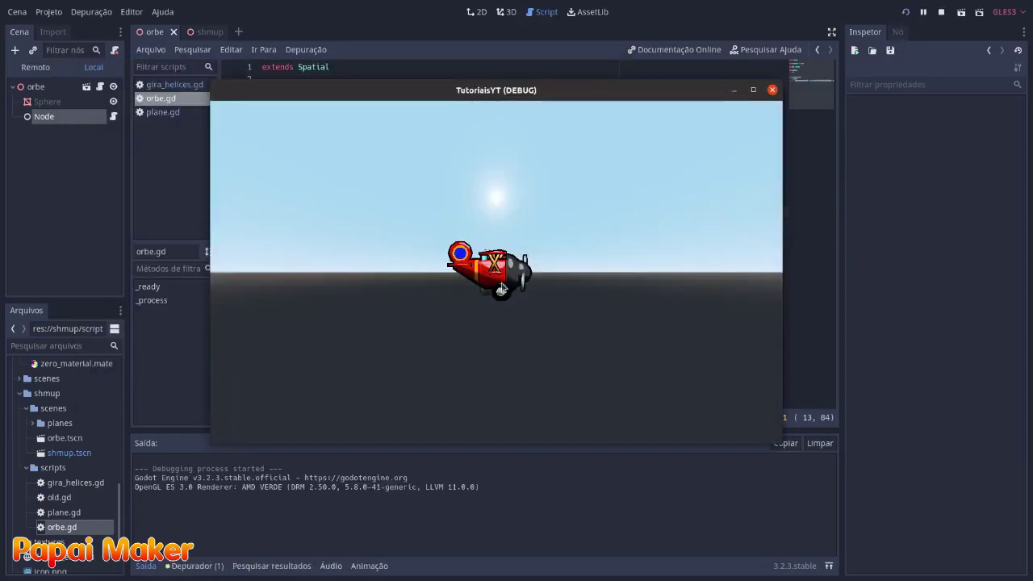
left_click(941, 13)
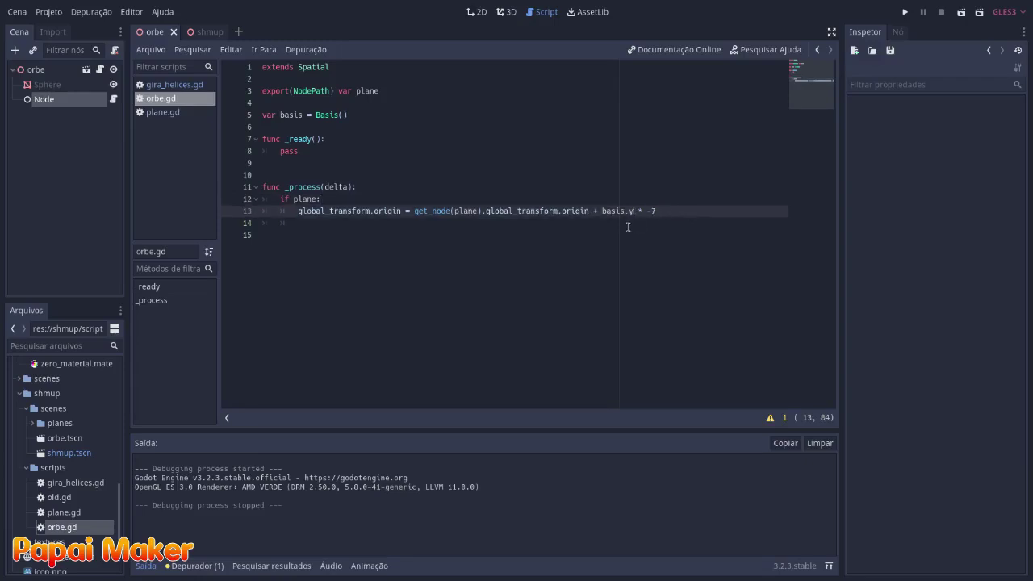
Edit line 13 so the offset uses basis.x * -7
key("BackSpace")
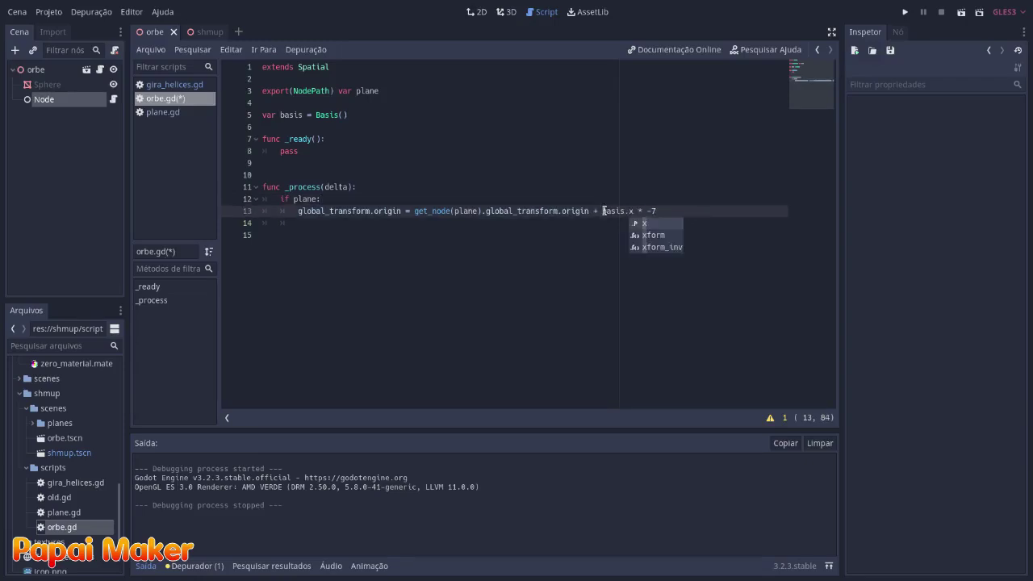
type("x")
key("Up")
left_click_drag(602, 211, 637, 212)
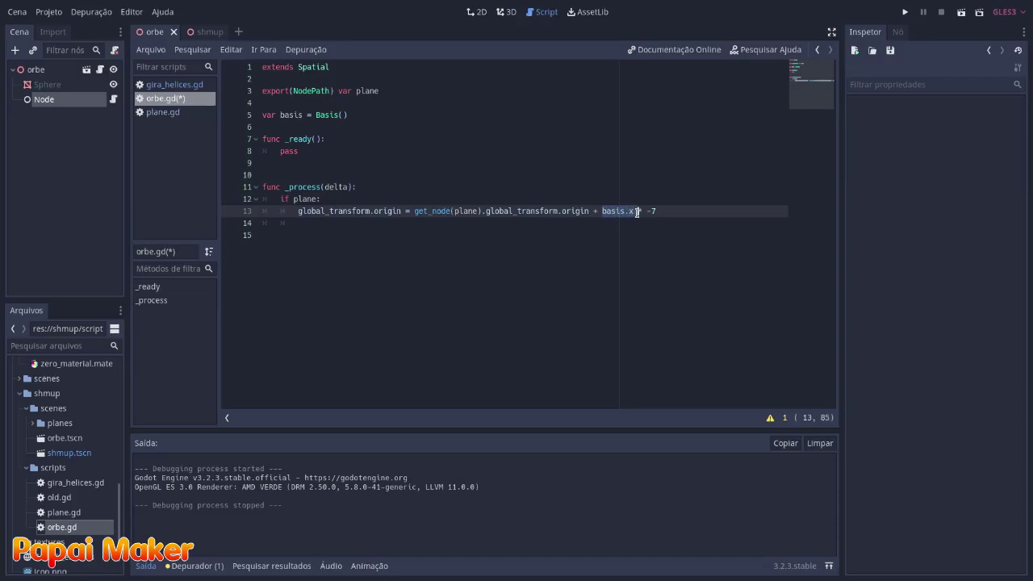
left_click(629, 228)
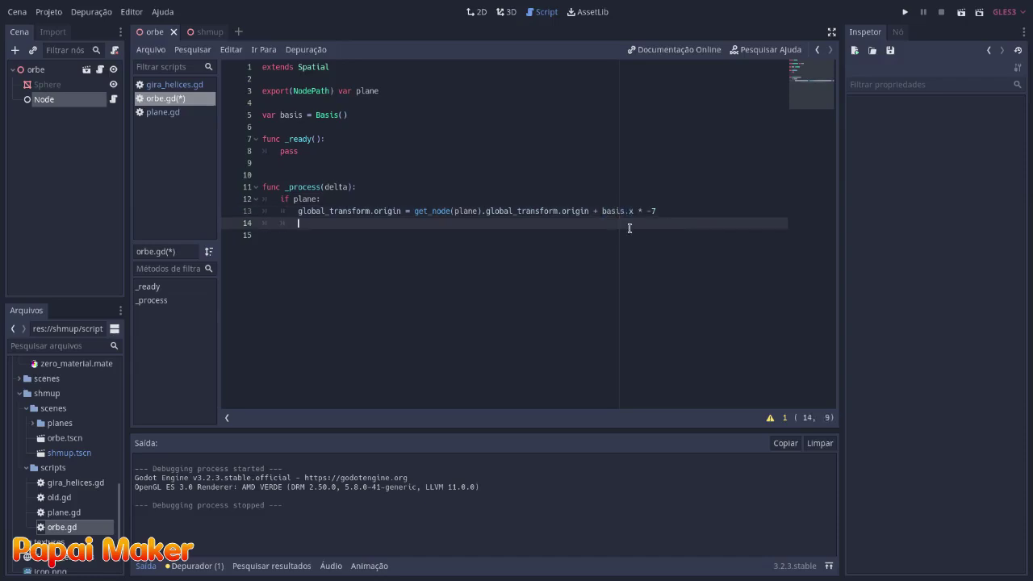
mouse_move(602, 211)
left_mouse_down()
mouse_move(632, 213)
mouse_move(624, 211)
left_mouse_up()
left_click(637, 227)
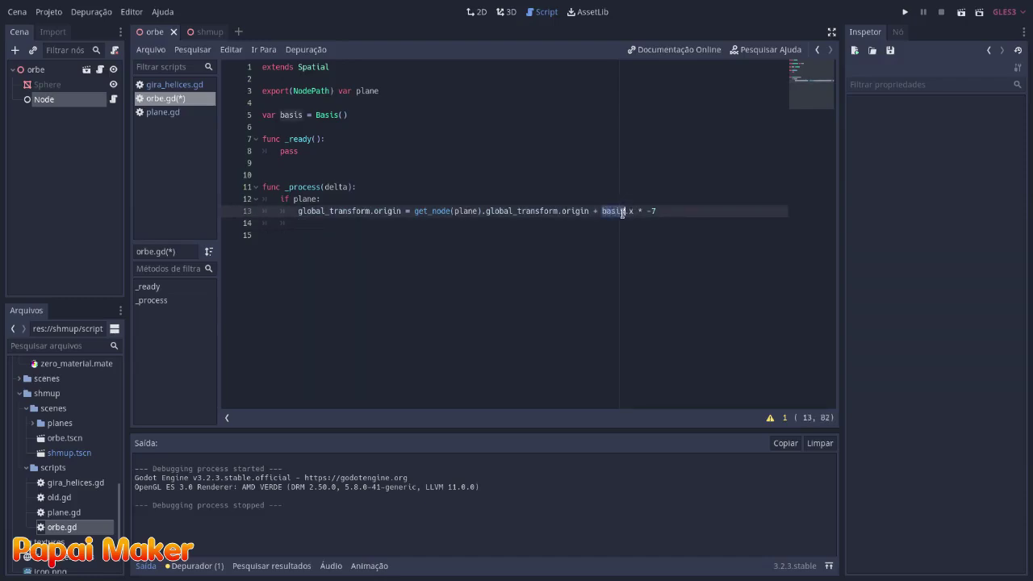
left_click(629, 212)
left_click(510, 16)
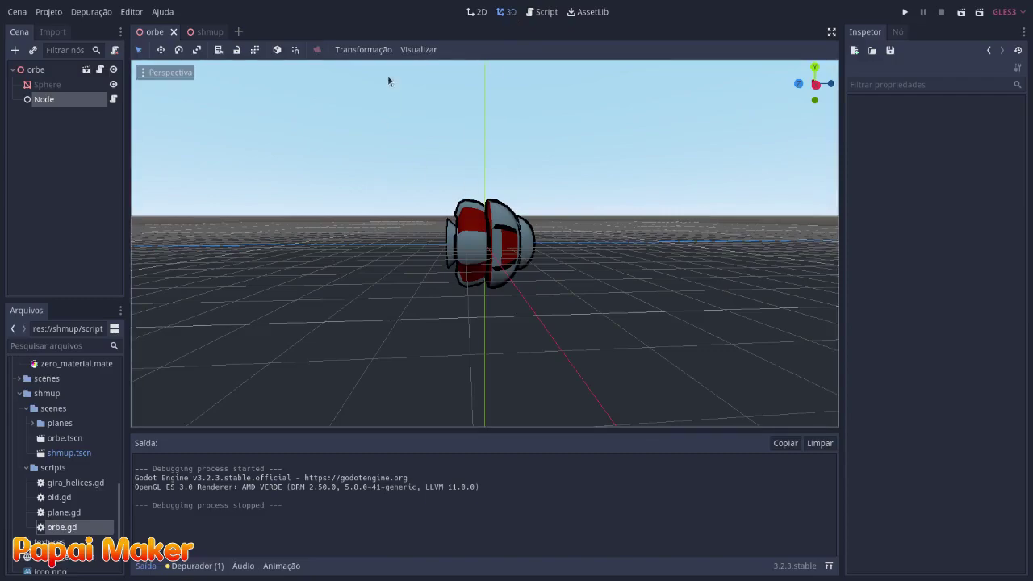
left_click(202, 36)
middle_click_drag(535, 286, 556, 332)
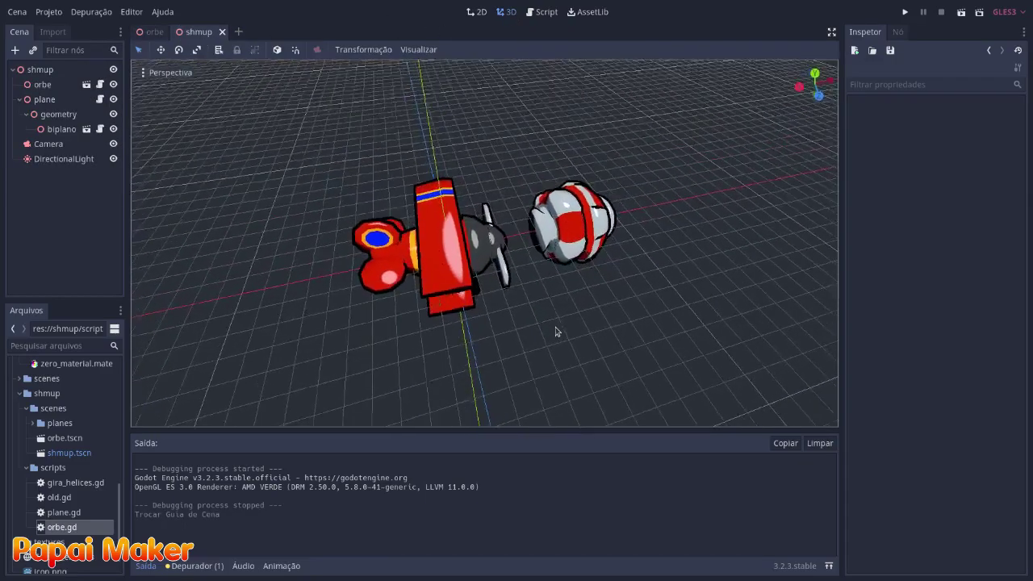
left_click(607, 275)
middle_click_drag(606, 274, 488, 242)
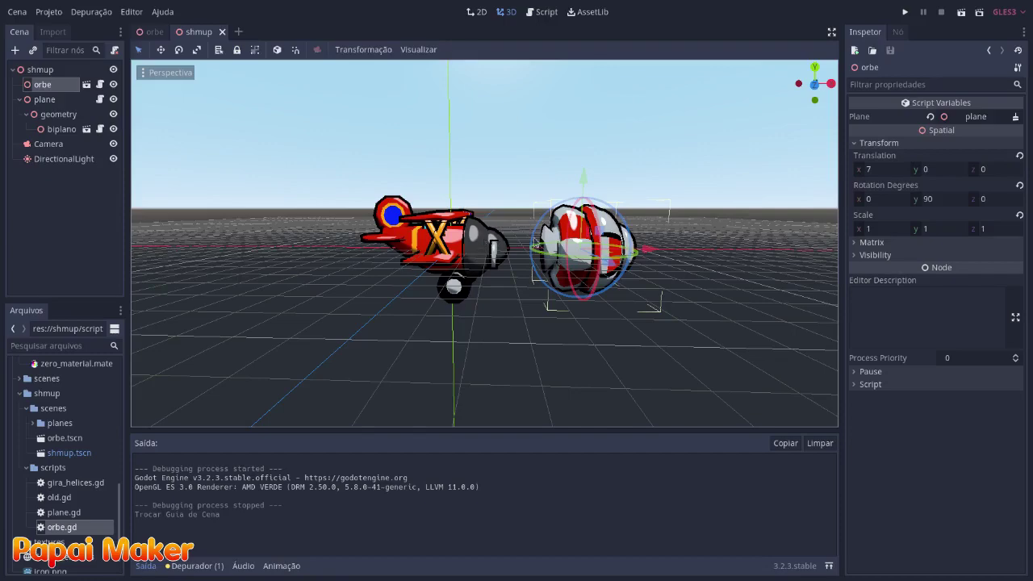
middle_click_drag(648, 251, 638, 236)
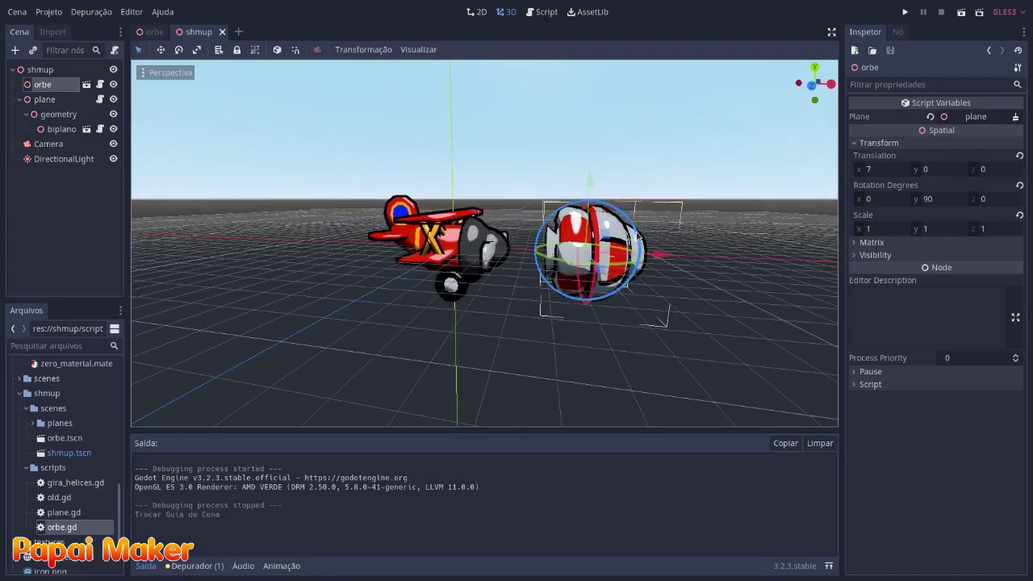
key("KP_1")
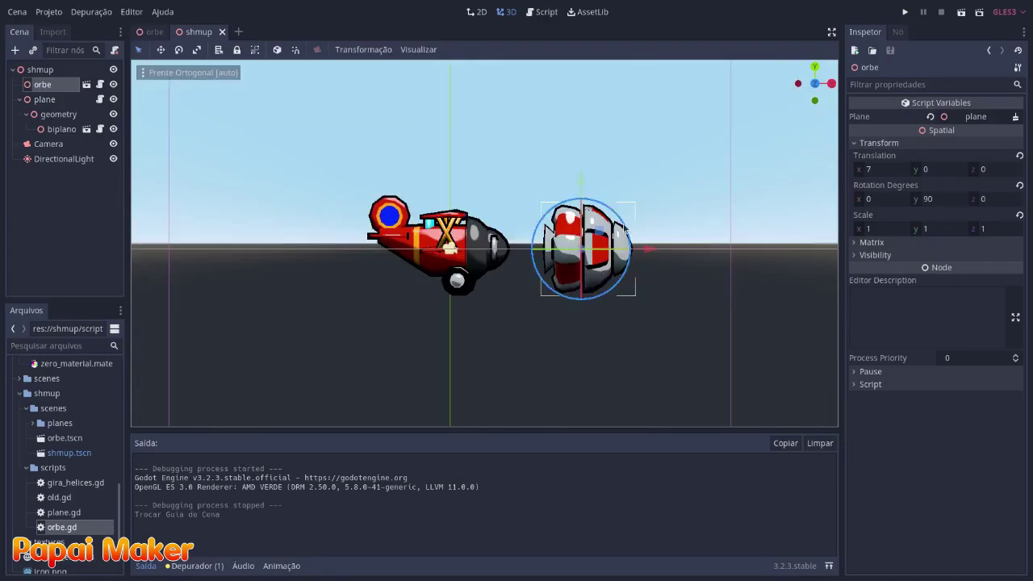
left_click_drag(625, 231, 636, 266)
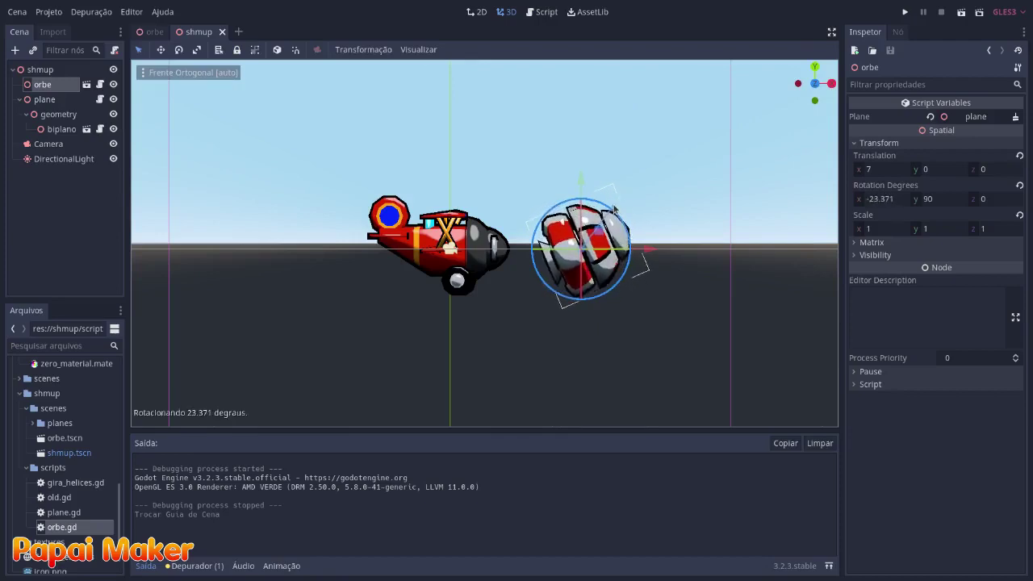
key("ctrl+z")
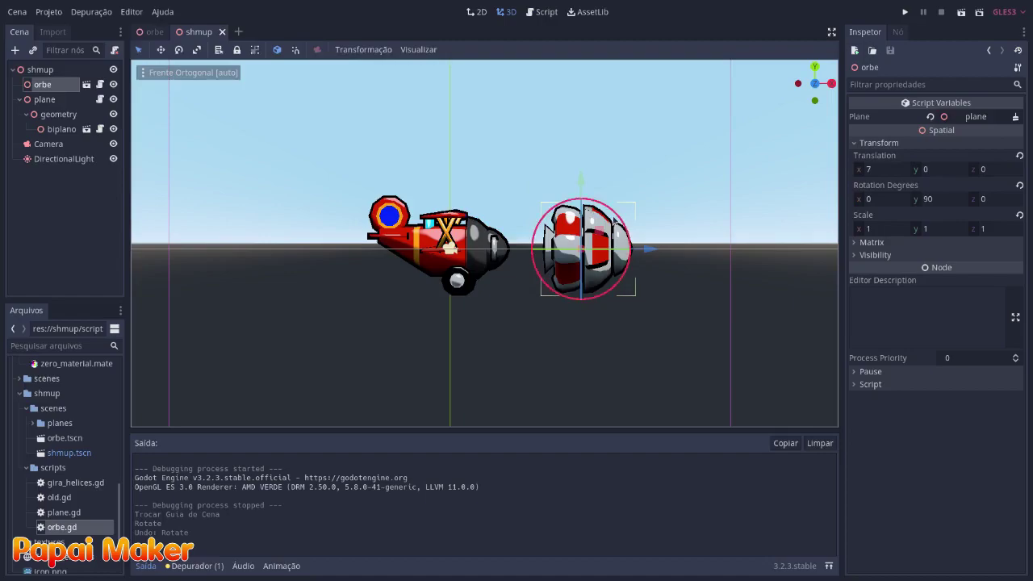
mouse_move(626, 231)
left_mouse_down()
mouse_move(631, 248)
mouse_move(626, 234)
left_mouse_up()
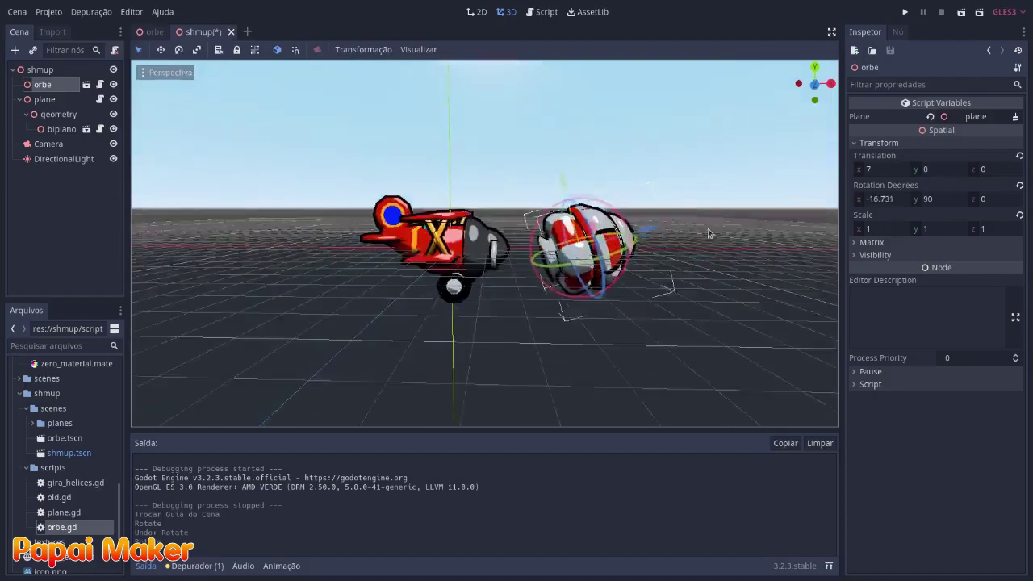
mouse_move(627, 234)
middle_mouse_down()
mouse_move(613, 284)
mouse_move(658, 227)
mouse_move(667, 269)
middle_mouse_up()
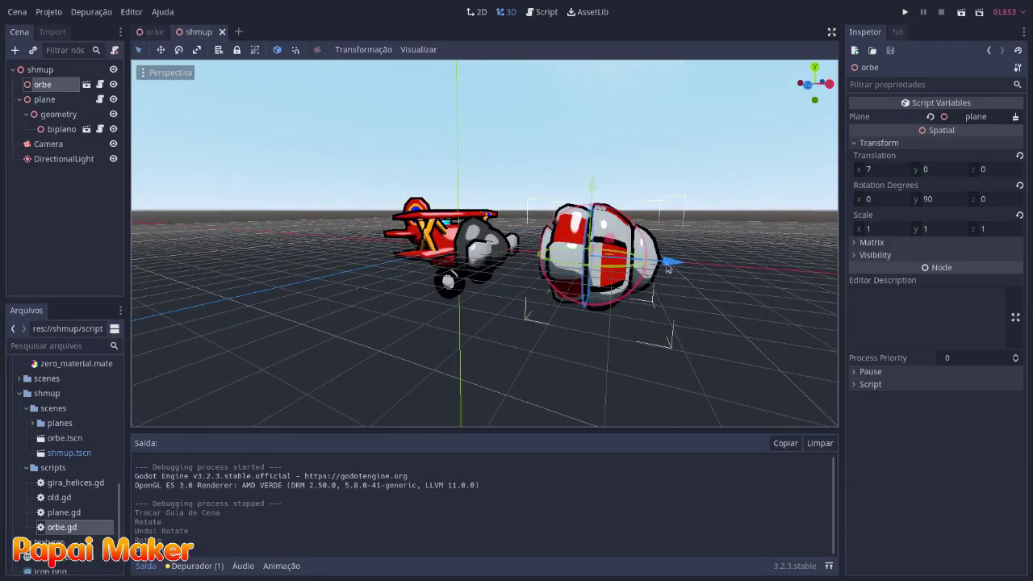
key("KP_1")
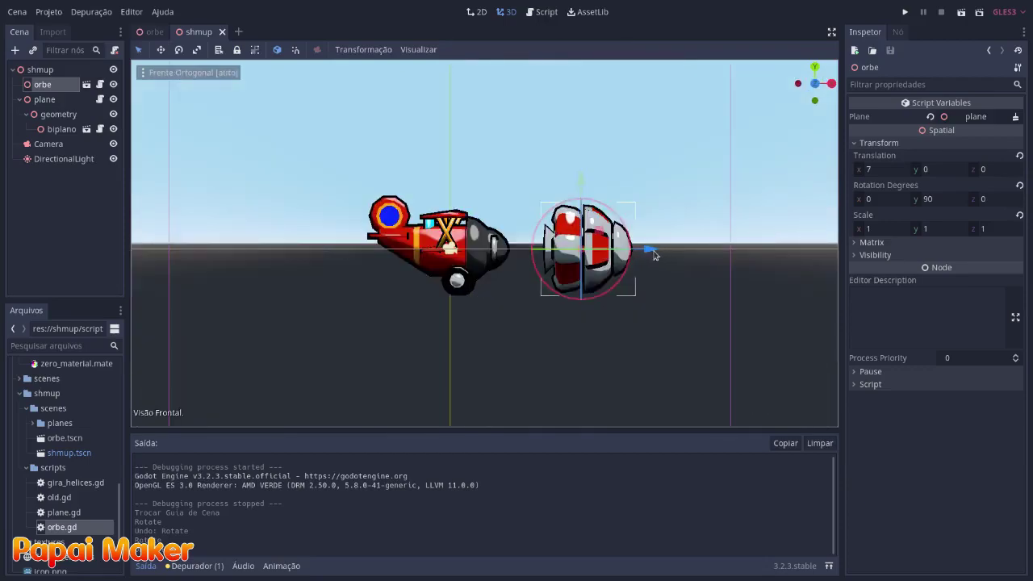
mouse_move(626, 225)
left_mouse_down()
mouse_move(591, 198)
mouse_move(570, 269)
left_mouse_up()
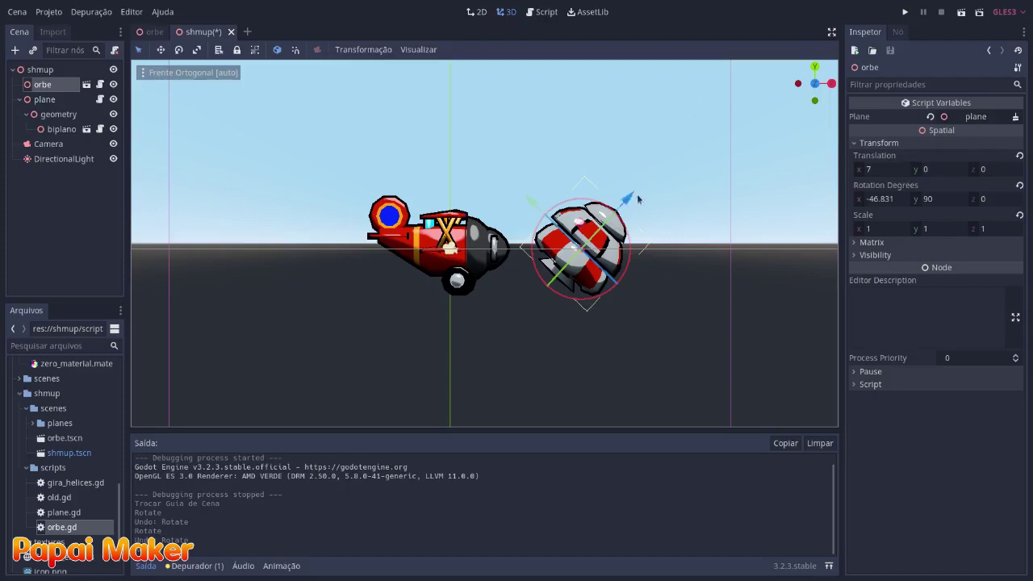
middle_click_drag(666, 237, 713, 257)
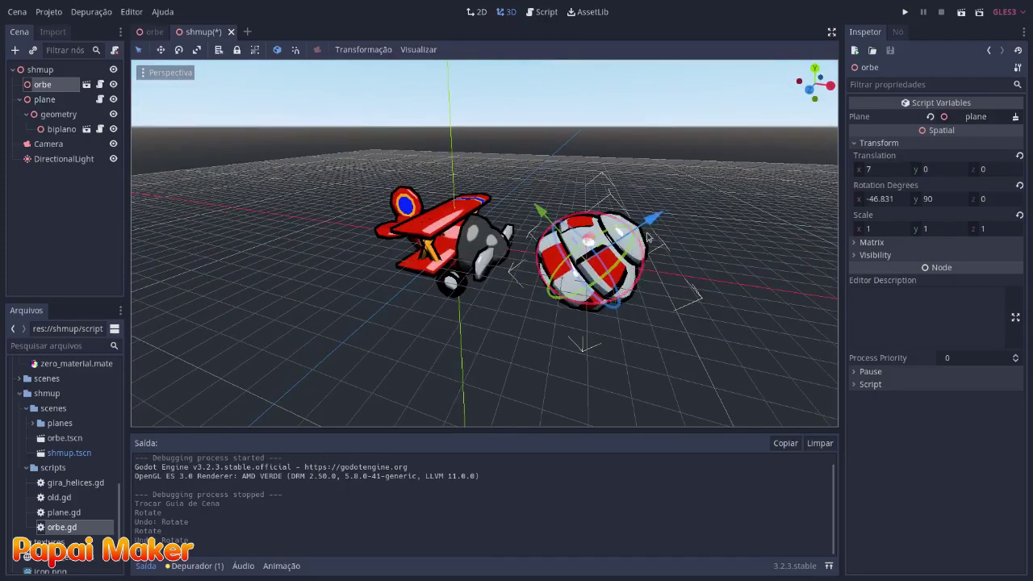
key("ctrl+z")
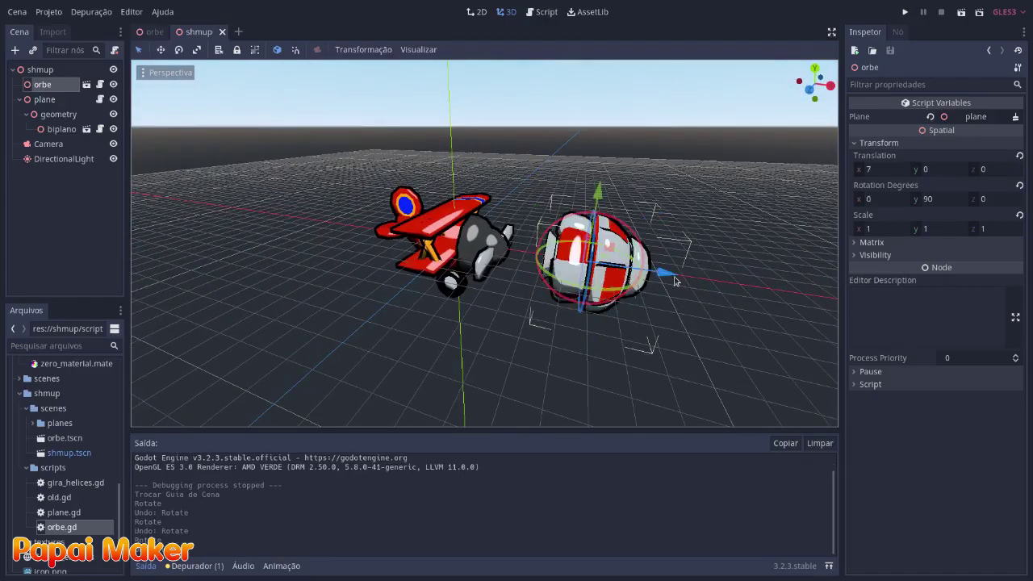
mouse_move(675, 280)
middle_mouse_down()
mouse_move(576, 358)
mouse_move(630, 307)
middle_mouse_up()
left_click_drag(629, 307, 634, 307)
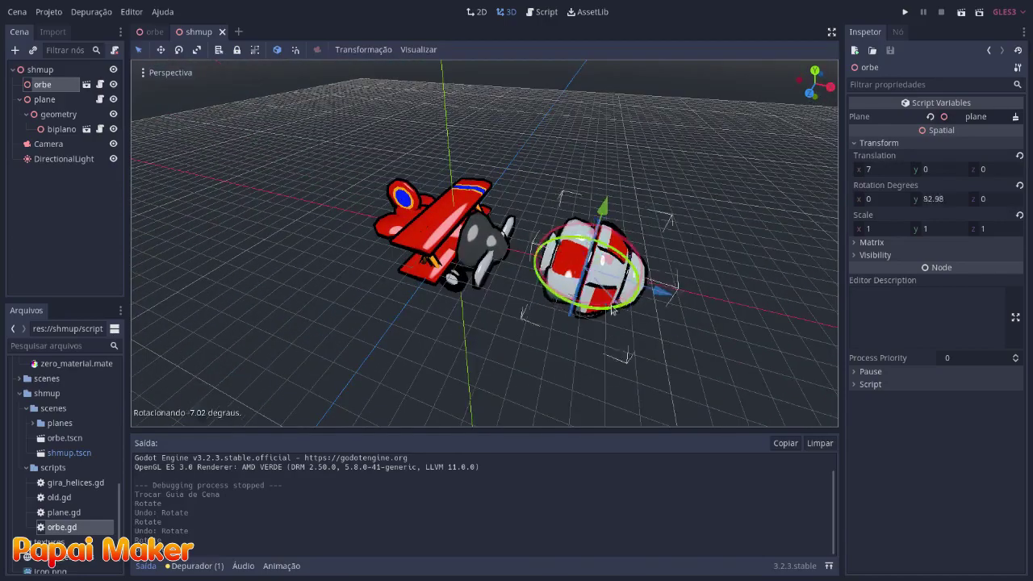
key("ctrl+z")
key("KP_1")
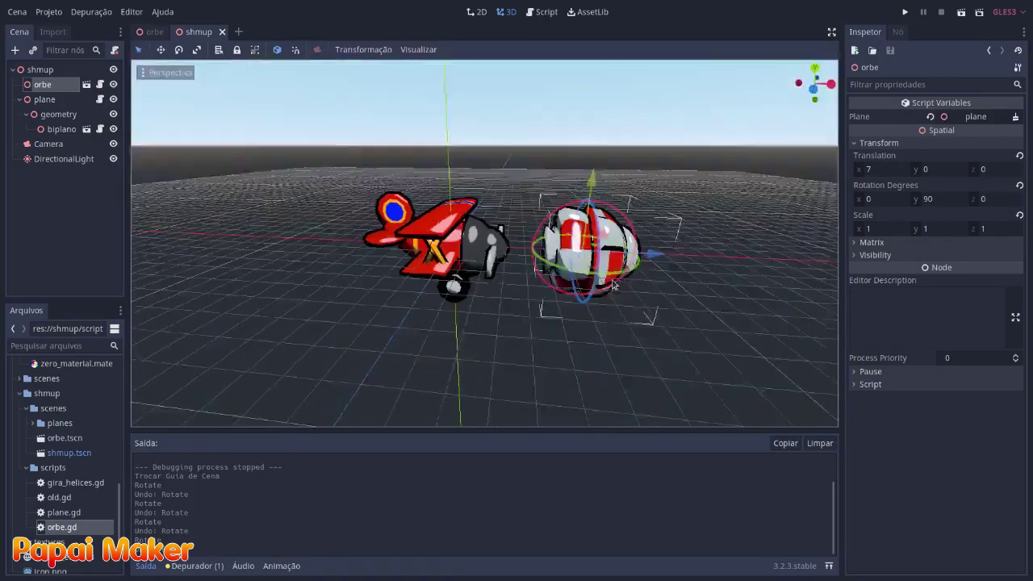
left_click(669, 330)
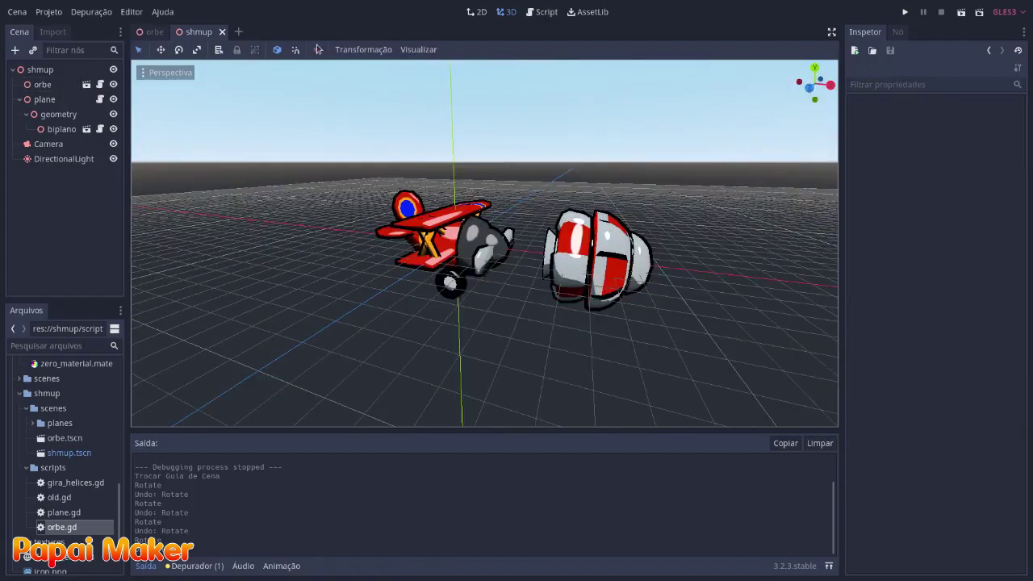
left_click(154, 32)
left_click(194, 34)
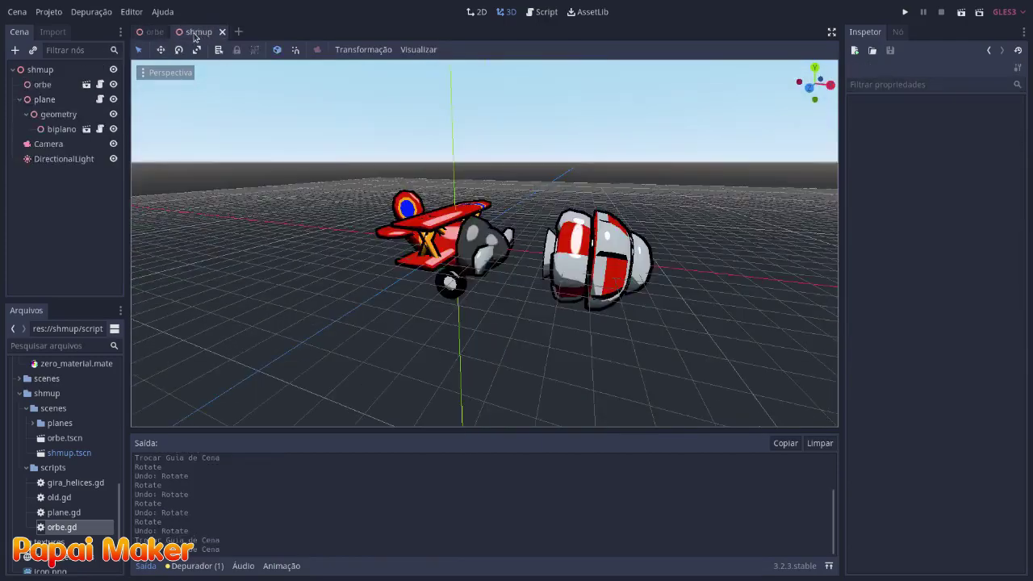
left_click(586, 233)
left_click_drag(645, 246, 620, 202)
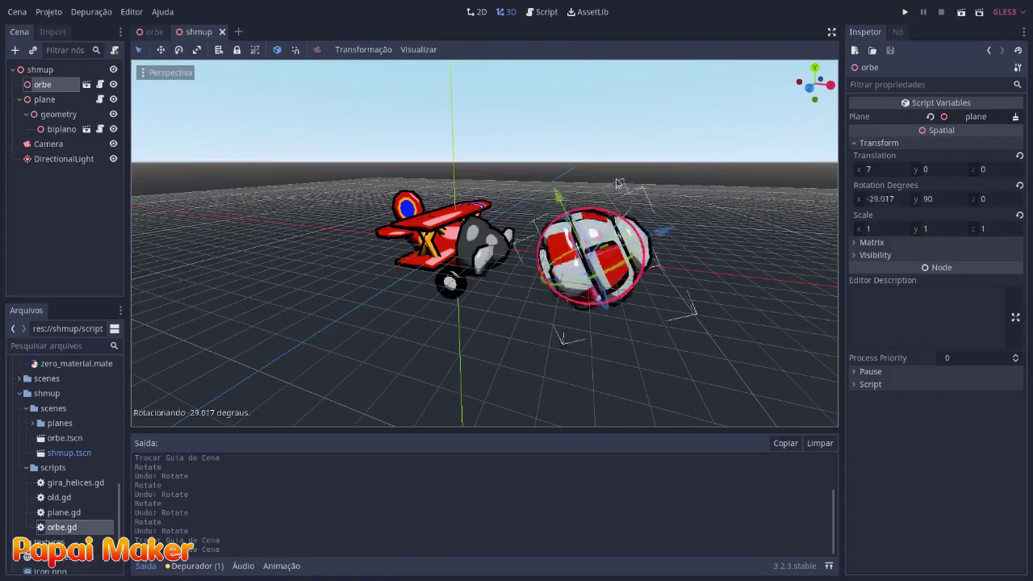
left_click(153, 32)
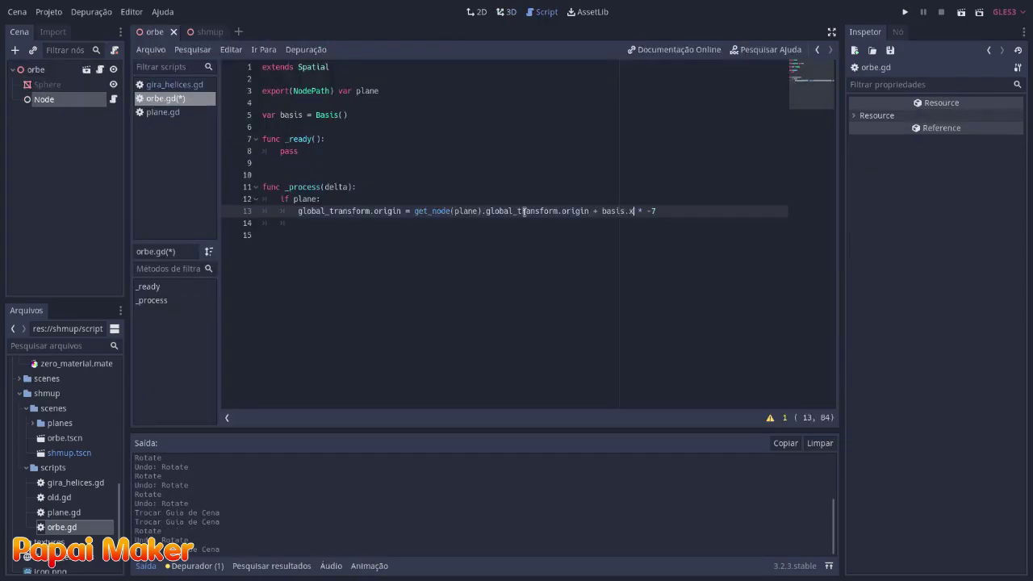
Review the basis code and view the orb beside the biplane in the 3D scenes
double_click(609, 212)
double_click(300, 115)
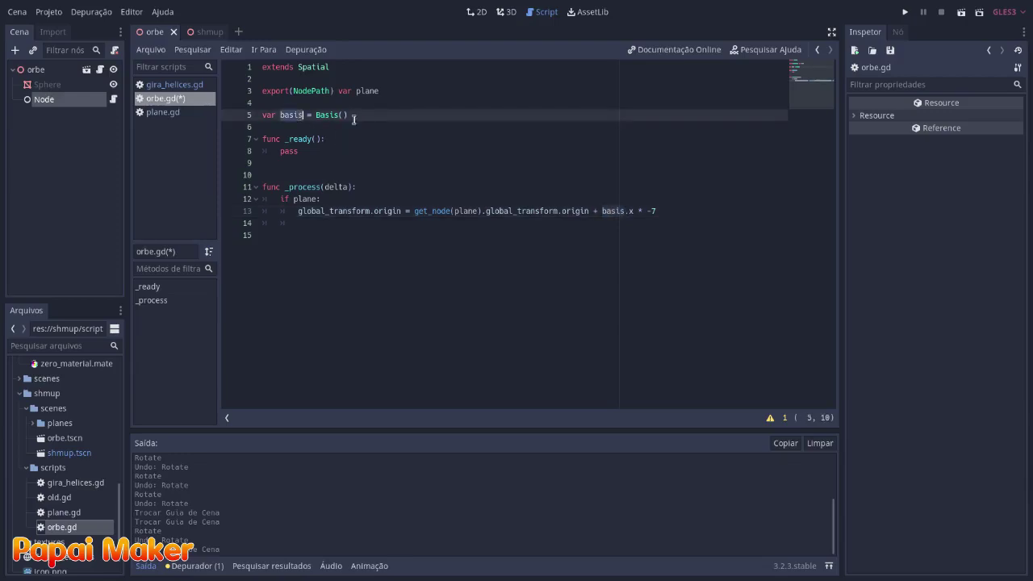
left_click(334, 138)
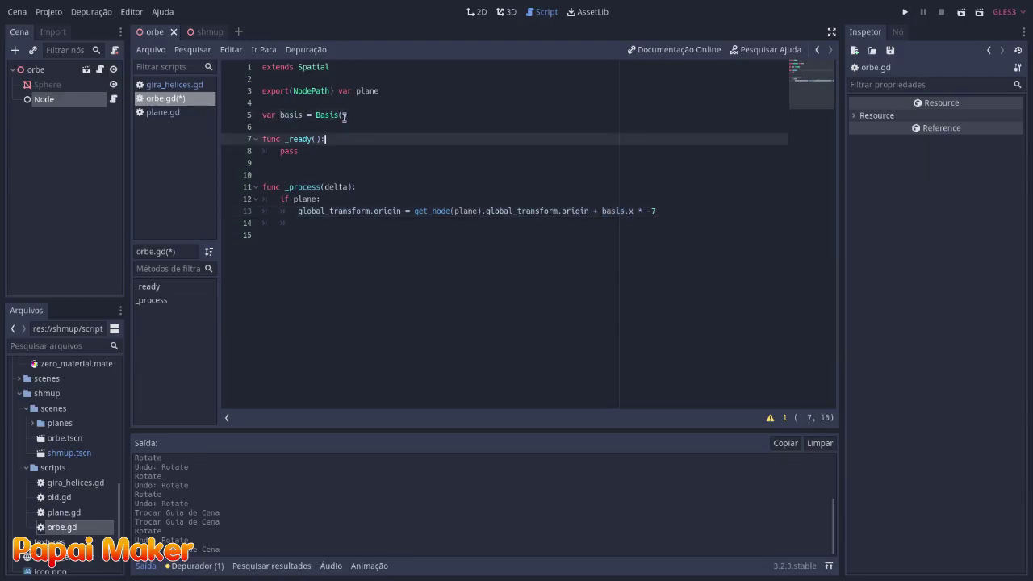
left_click(345, 115)
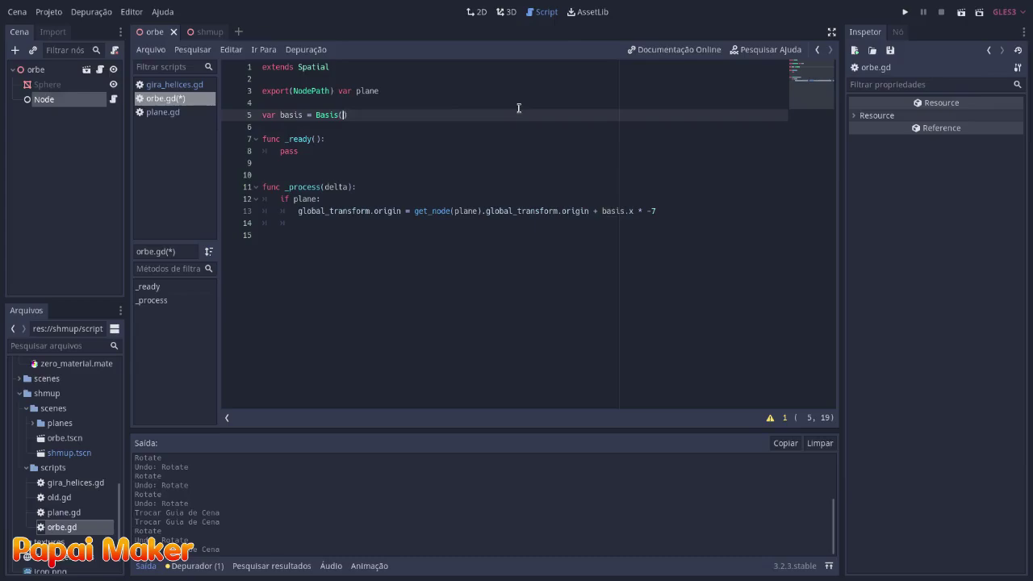
left_click(507, 13)
mouse_move(505, 185)
middle_mouse_down()
mouse_move(485, 298)
mouse_move(540, 312)
mouse_move(435, 295)
middle_mouse_up()
left_click(199, 32)
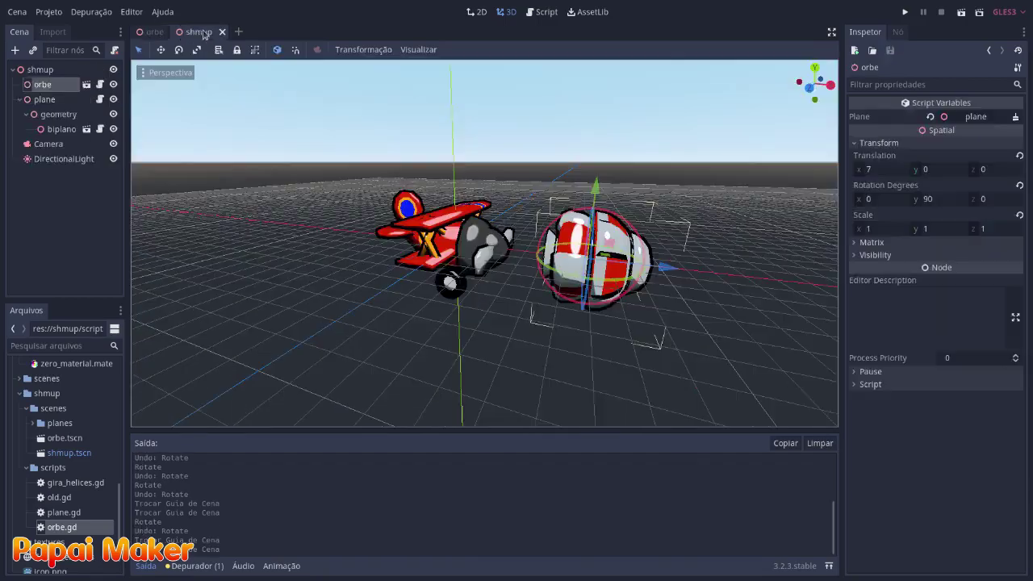
middle_click_drag(388, 210, 419, 320)
left_click_drag(637, 242, 621, 266)
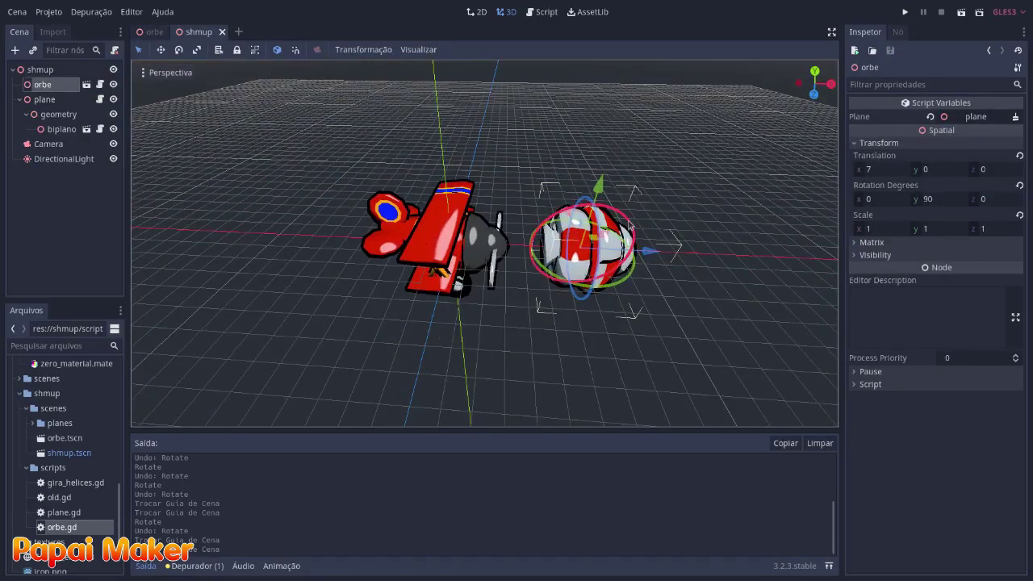
left_click(149, 33)
left_click(198, 32)
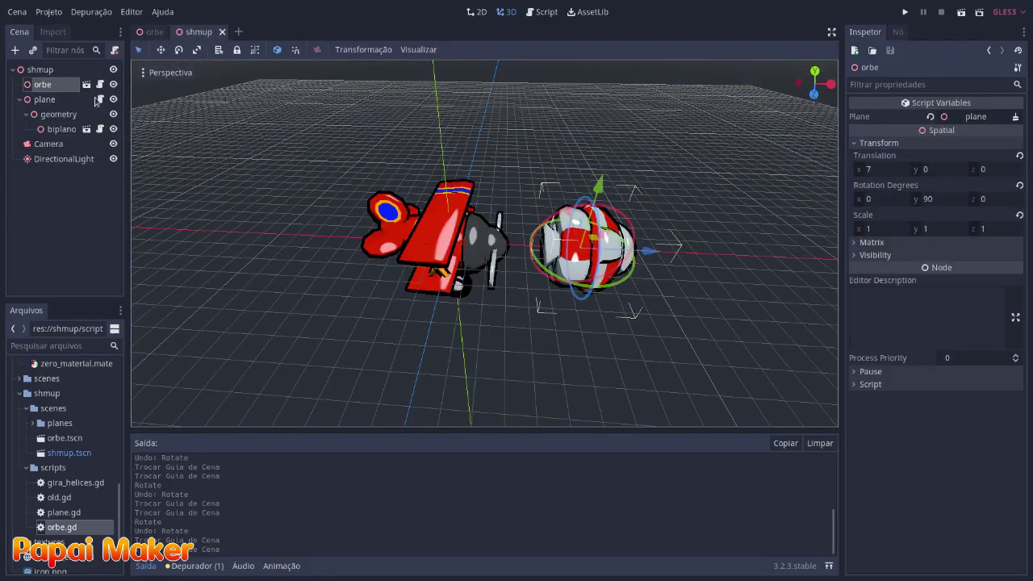
Write Basis(Vector3(0,0,1), PI / 4) on line 5 and run the game
left_click(100, 85)
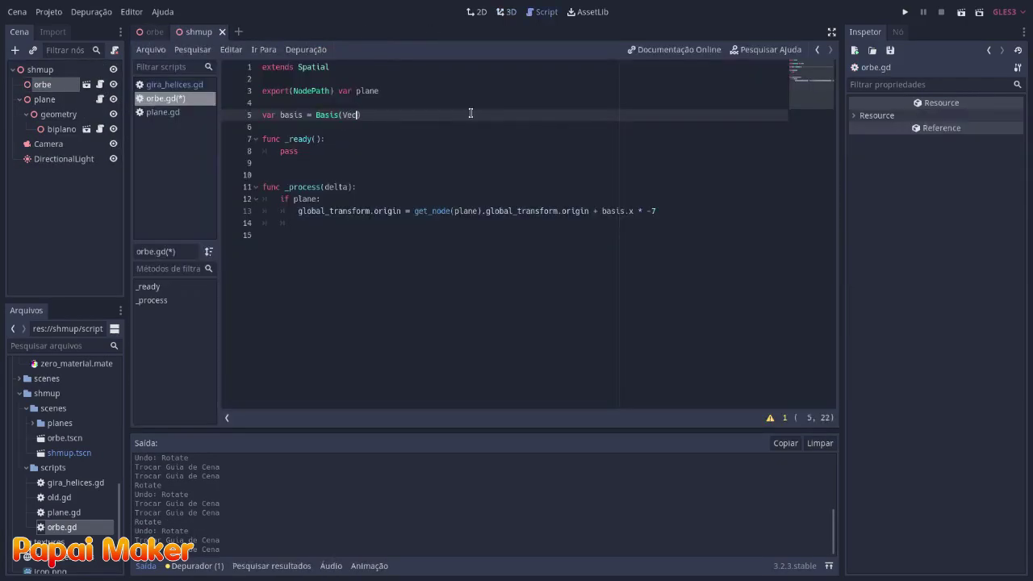
type("tor3(")
type(" 0,")
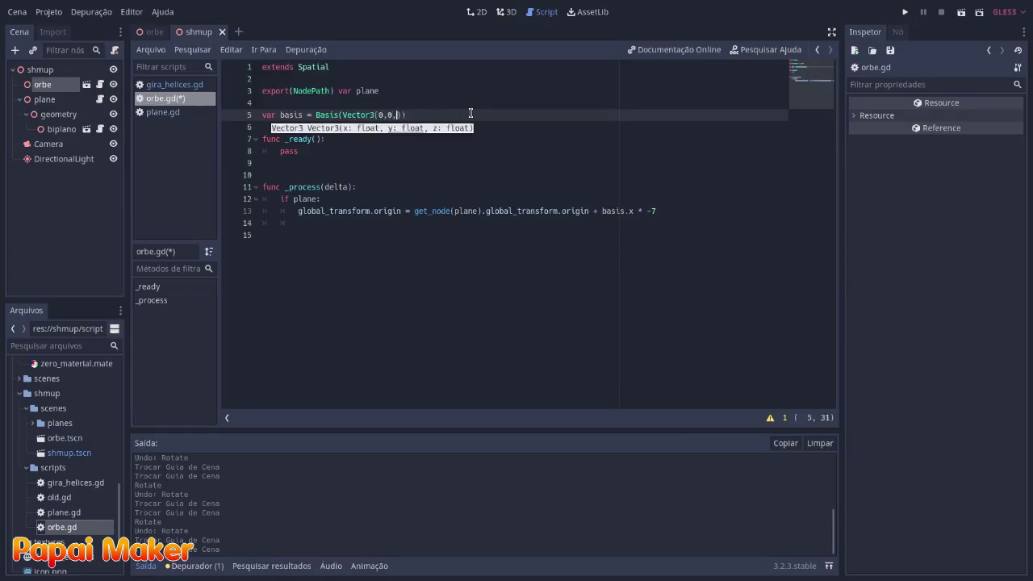
type(") , ")
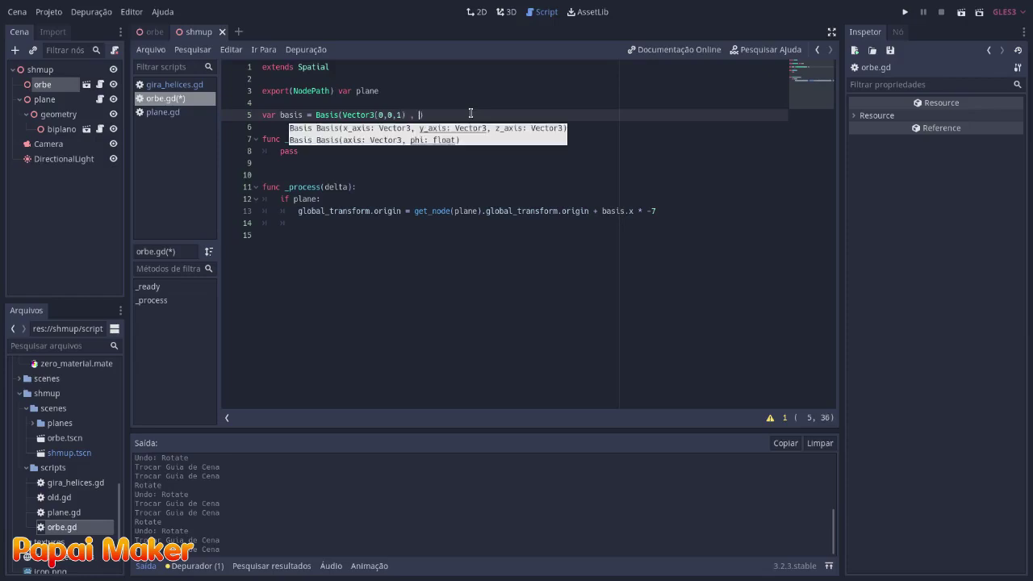
type(" / 4")
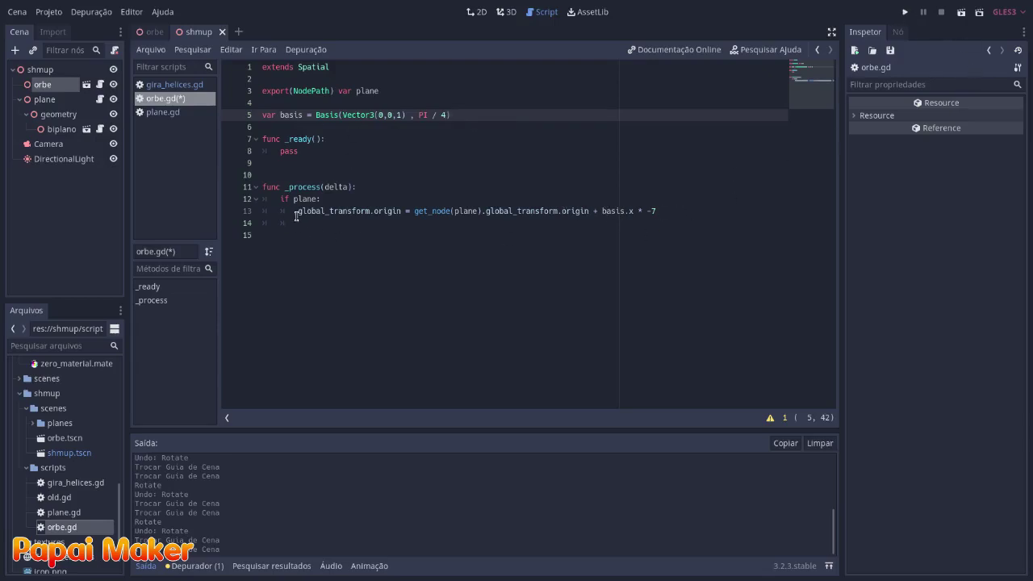
left_click_drag(297, 213, 662, 210)
left_click(904, 13)
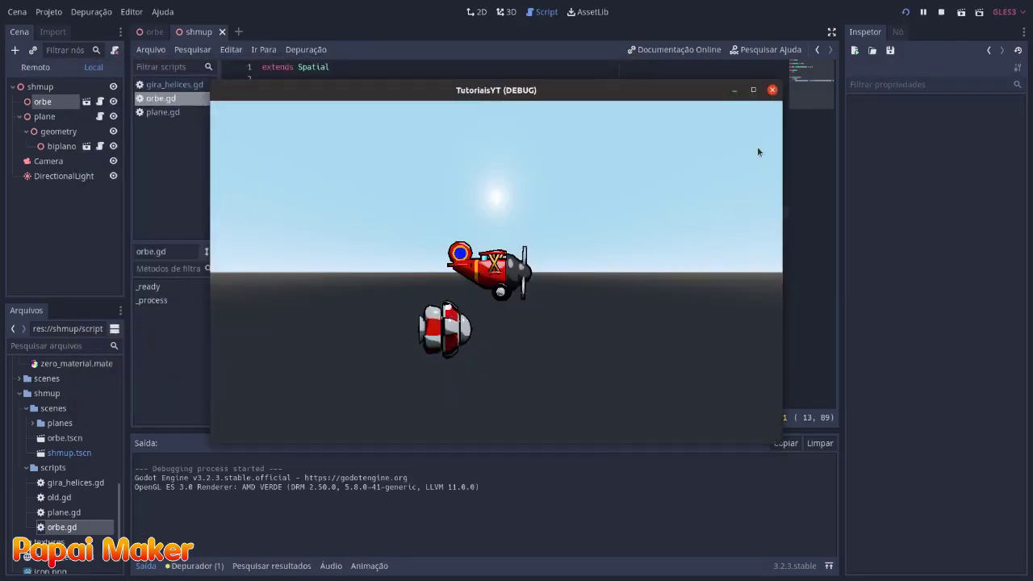
Stop the game test, return to orbe.gd lines 3 and 5, then switch to Firefox
left_click(772, 90)
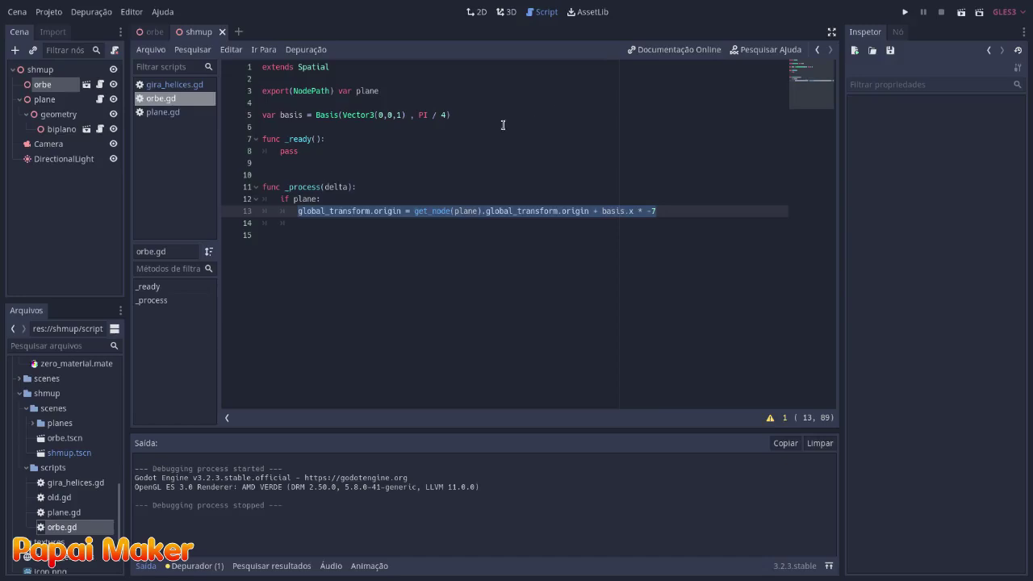
left_click(430, 117)
left_click(486, 91)
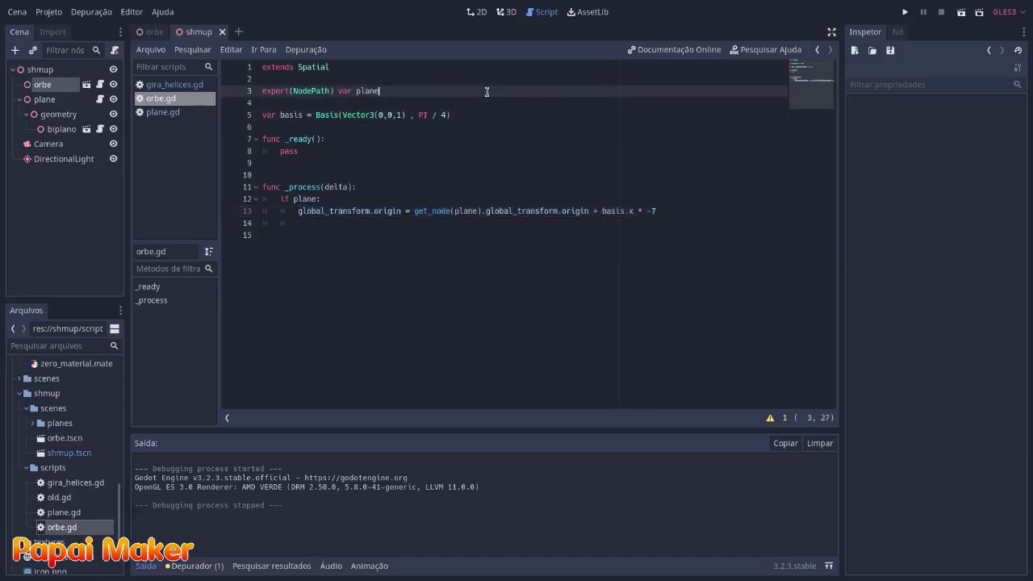
left_click(501, 112)
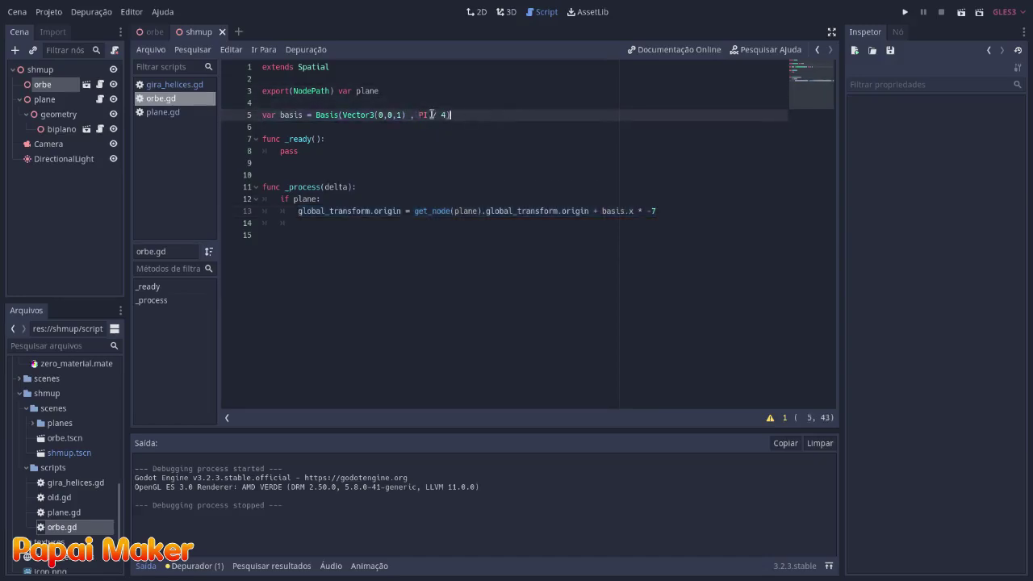
key("alt+Tab")
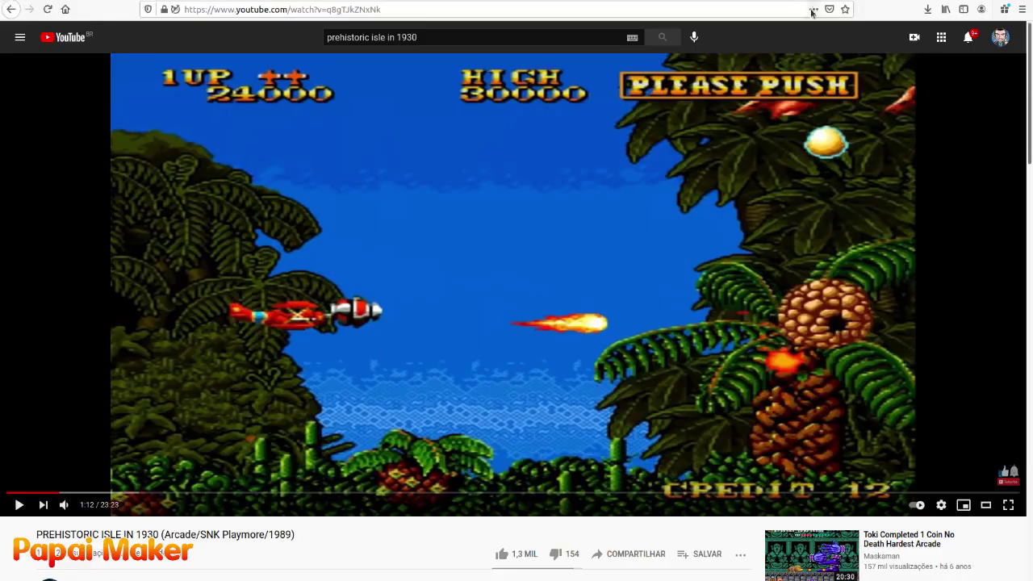
View the math.com unit-circle chart of angles, then return to Godot
key("ctrl+Tab")
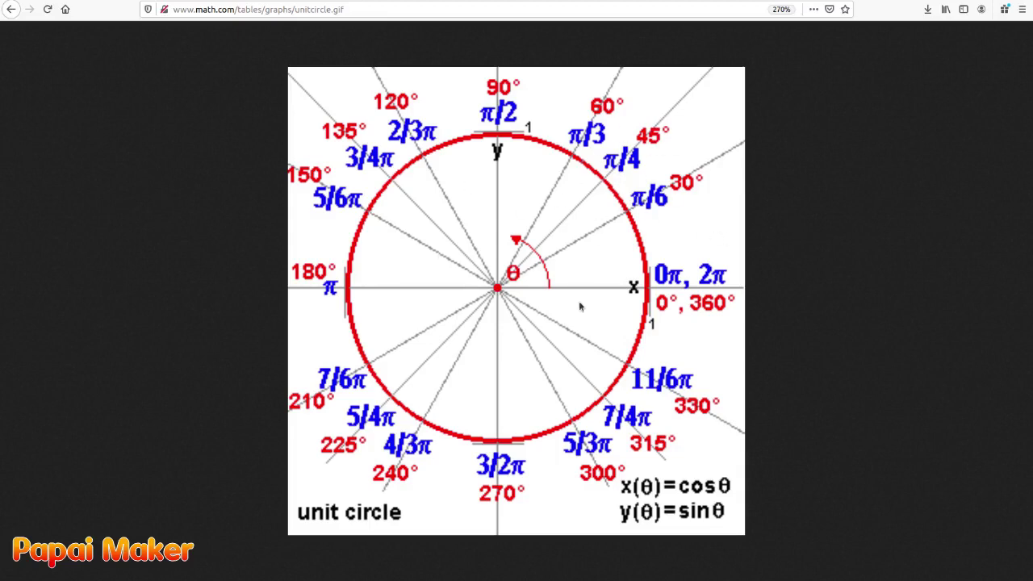
key("alt+Tab")
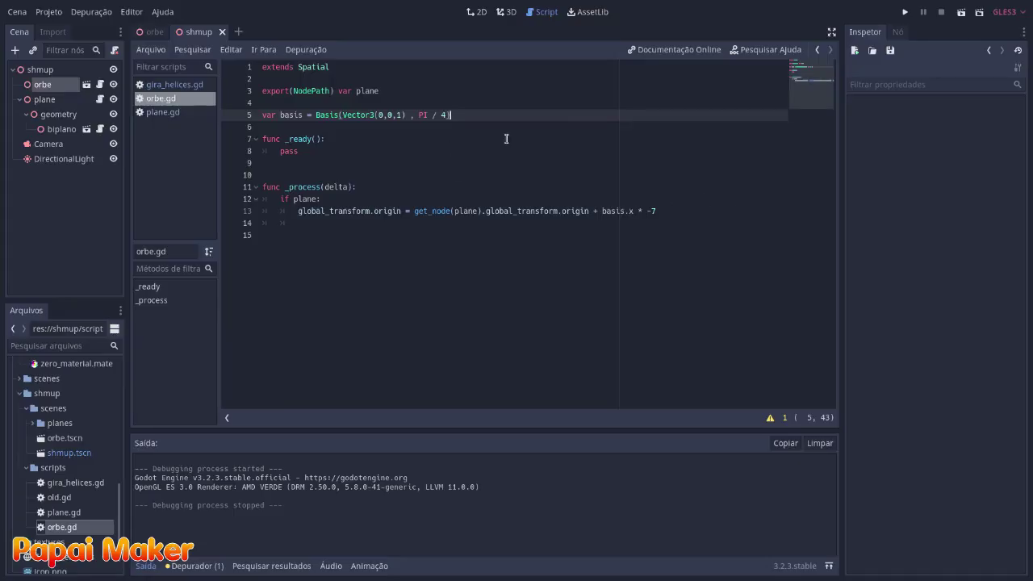
Remove the minus so the offset is basis.x * 7 and test-run the game
left_click(651, 212)
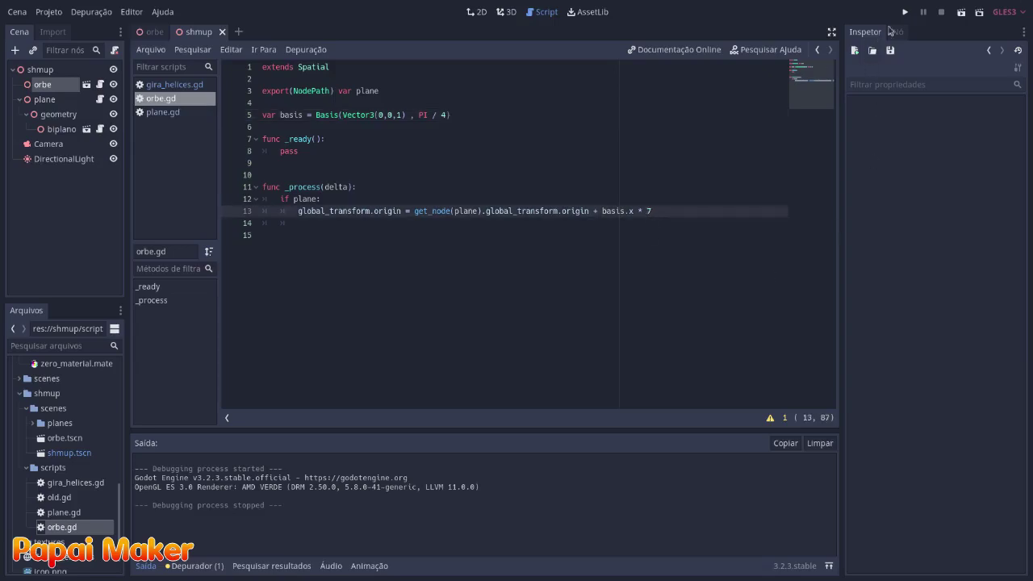
left_click(905, 12)
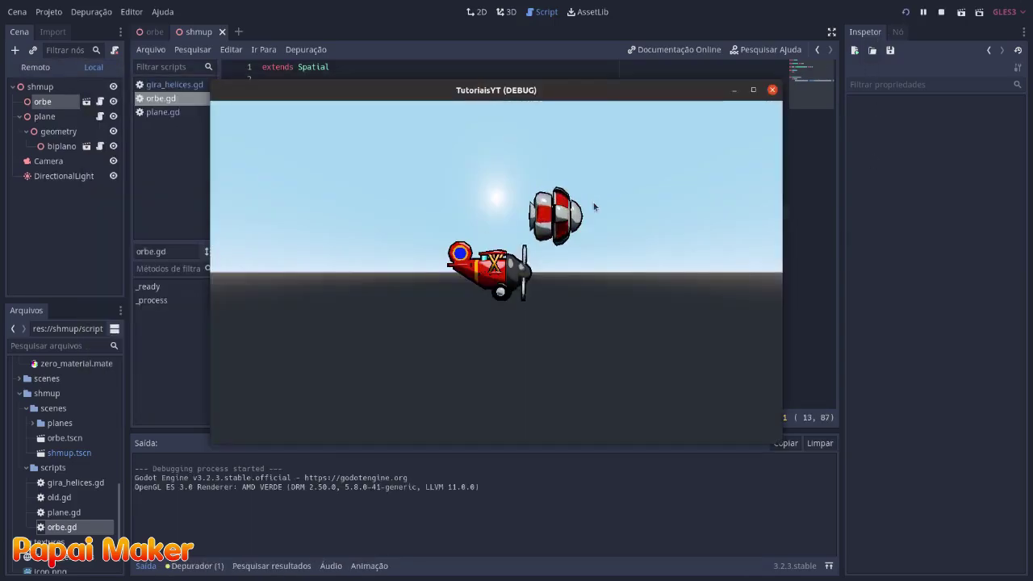
left_click(941, 12)
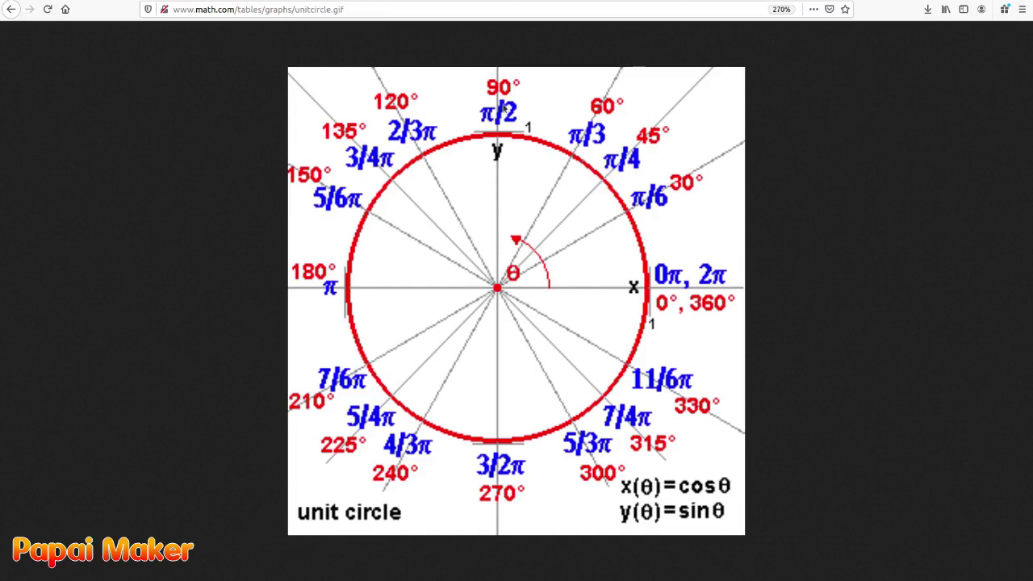
key("alt+Tab")
Change the basis angle to PI / 2, then PI / 4 * 3, test-running each
left_click(444, 115)
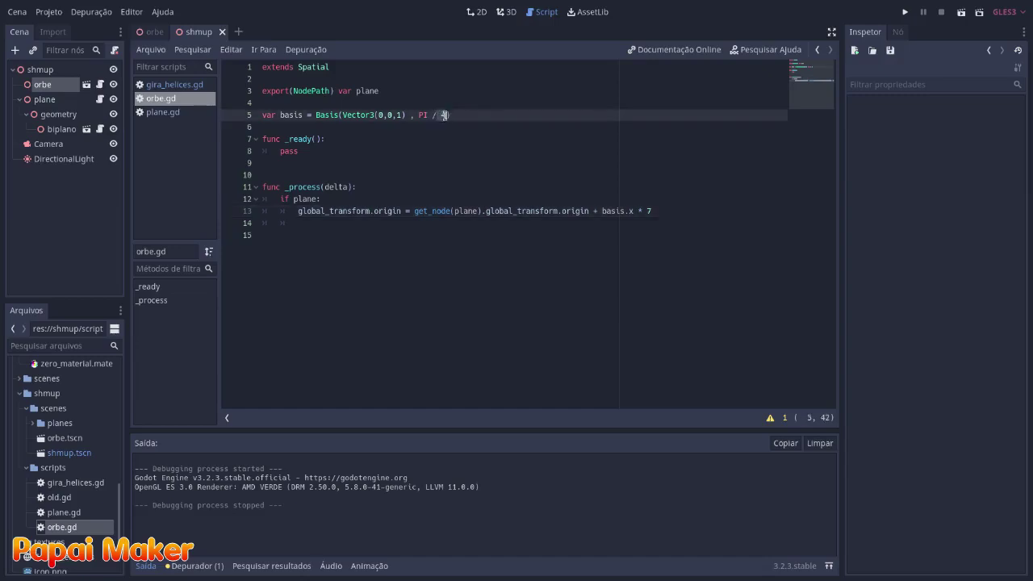
key("BackSpace")
key("F5")
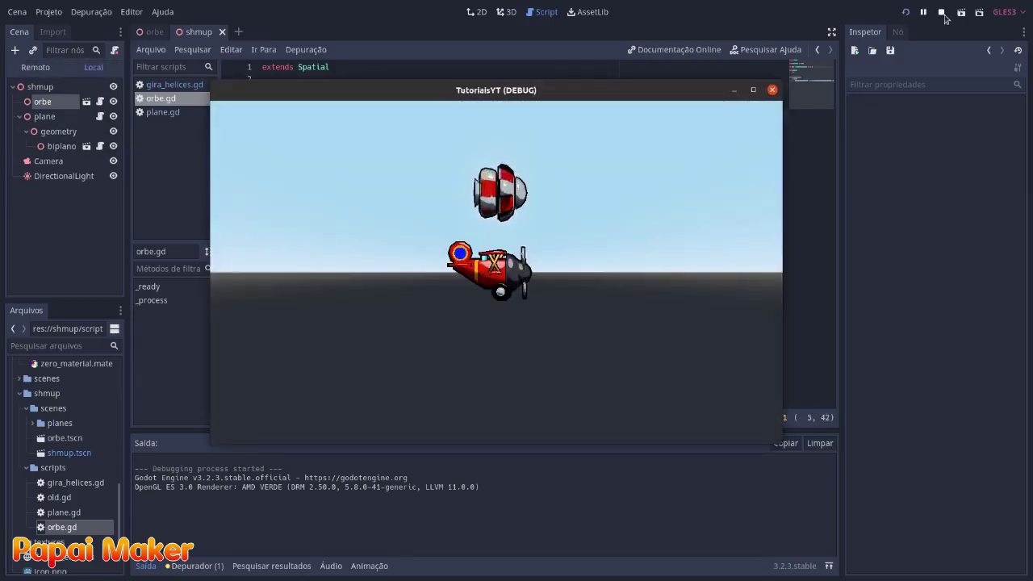
key("F8")
key("alt+Tab")
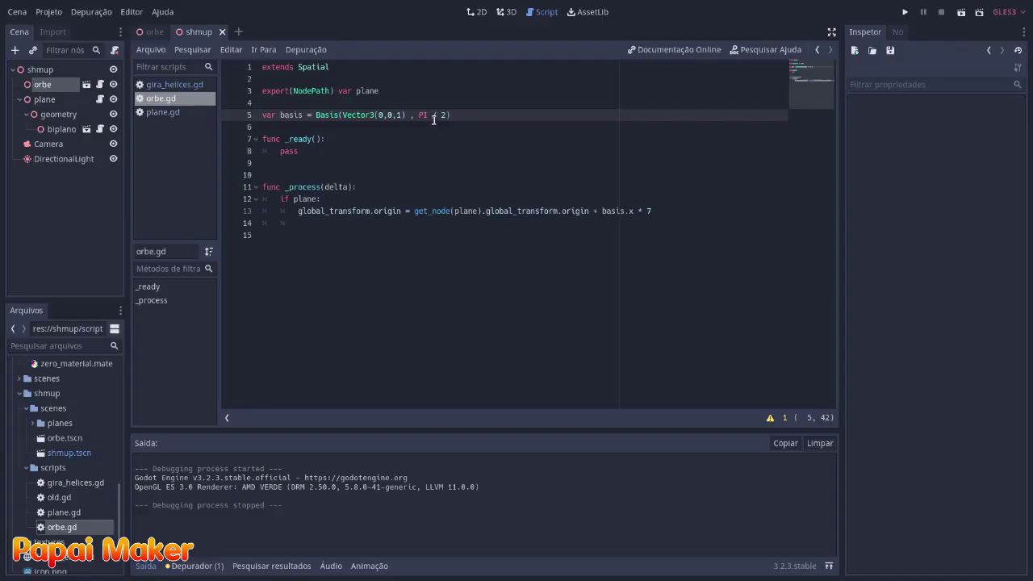
left_click(439, 116)
left_click(905, 11)
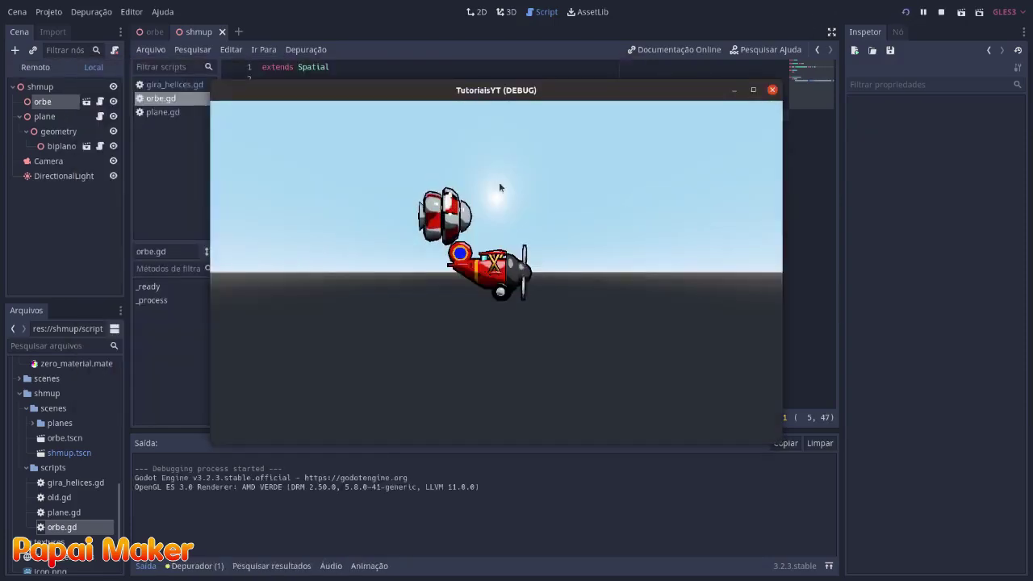
left_click(773, 90)
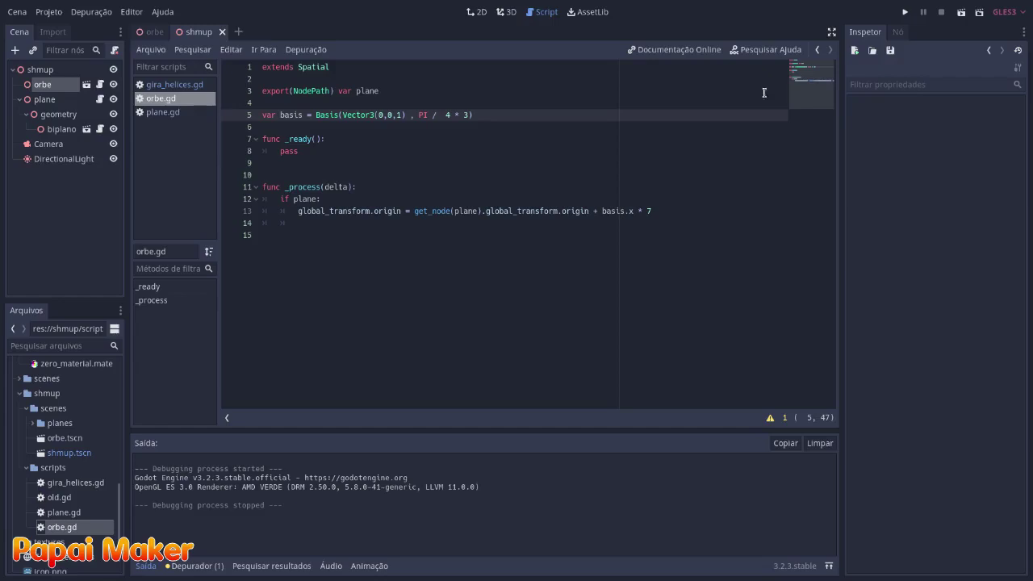
left_click(492, 147)
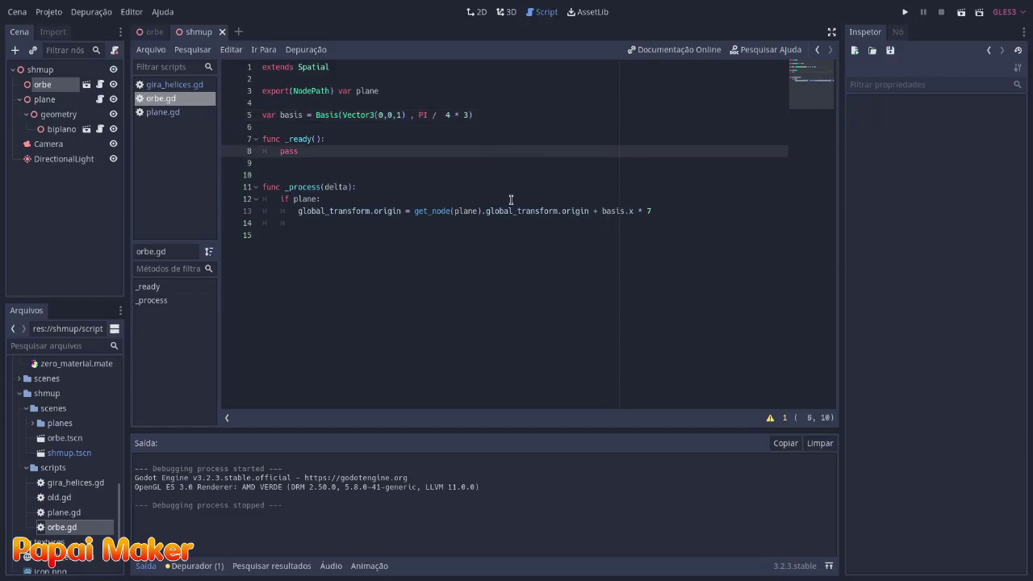
Replace the angle PI / 4 * 3 with PI and add blank lines below the plane export
left_click(599, 210)
left_click_drag(296, 210, 668, 210)
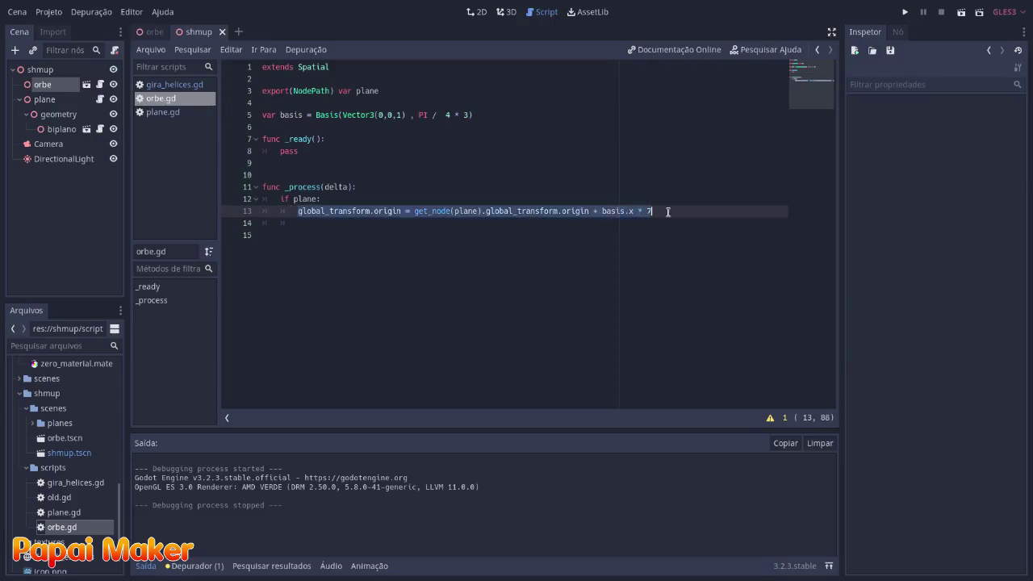
left_click(668, 210)
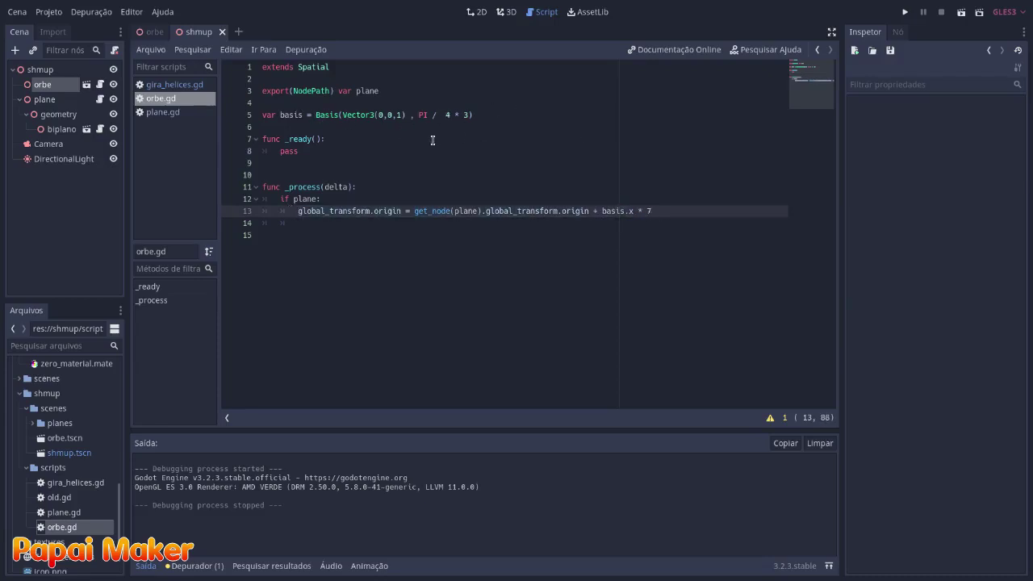
left_click_drag(418, 115, 469, 115)
key("BackSpace")
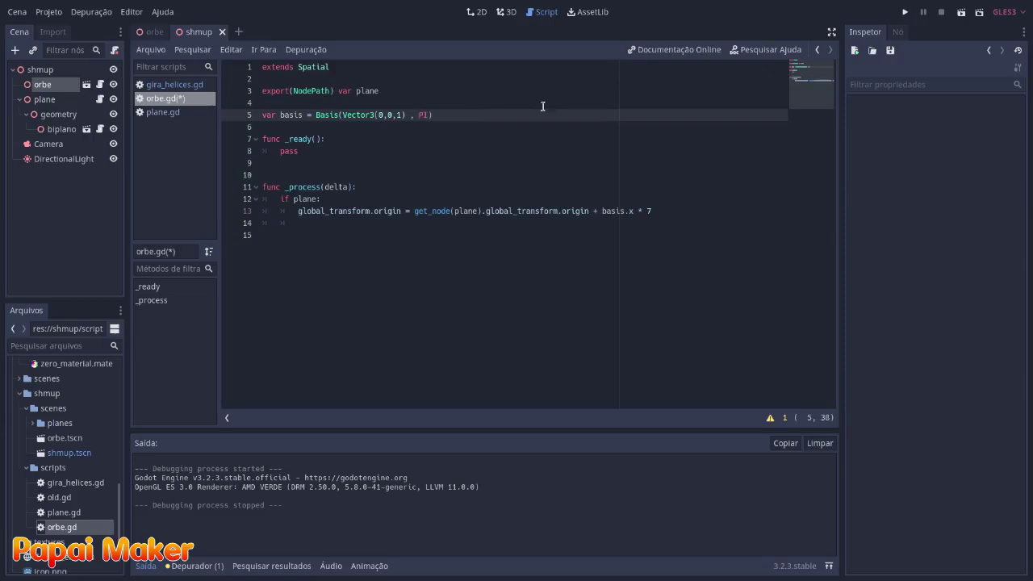
left_click(410, 92)
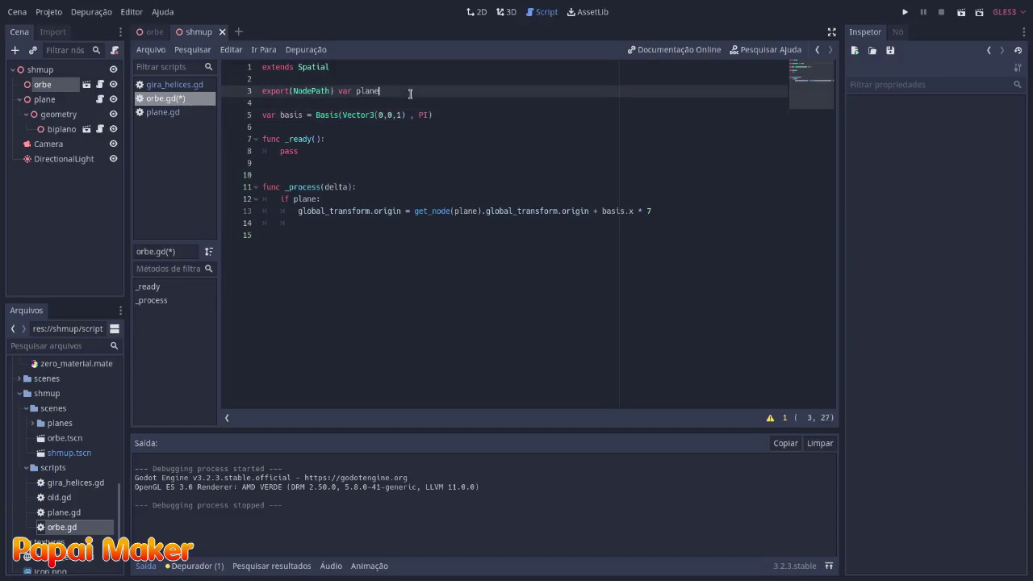
key("Return")
key("Return")
type("var angl")
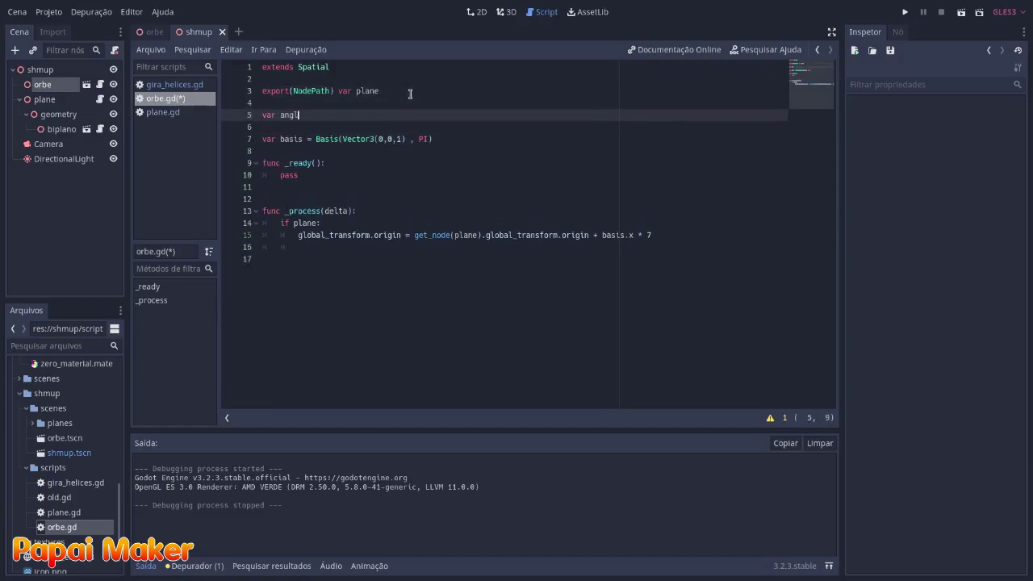
Start the angles array with 0, PI / 4, PI / 2 and PI / 4 * 3, checking the unit circle
type("es = [")
key("alt+Tab")
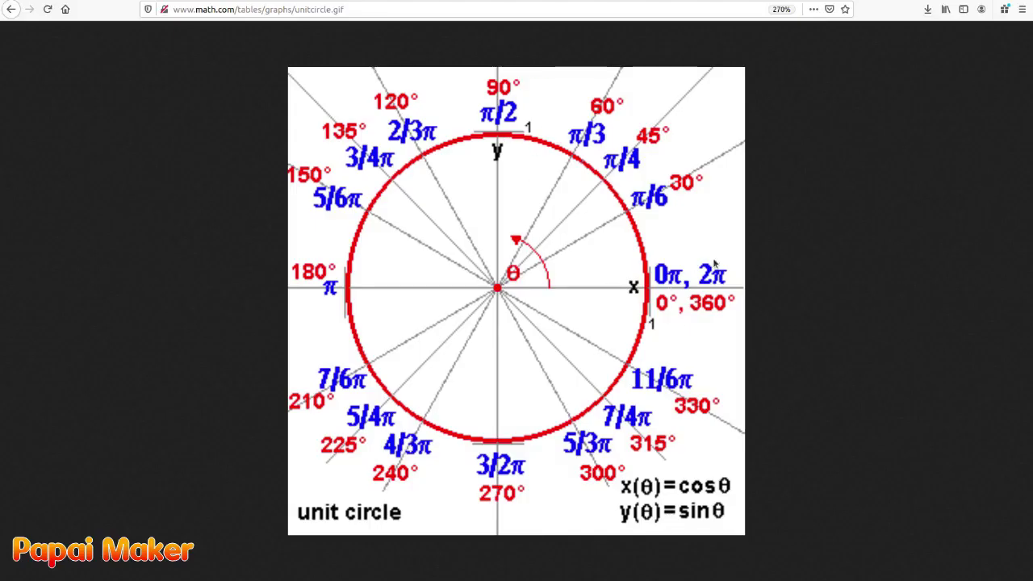
key("alt+Tab")
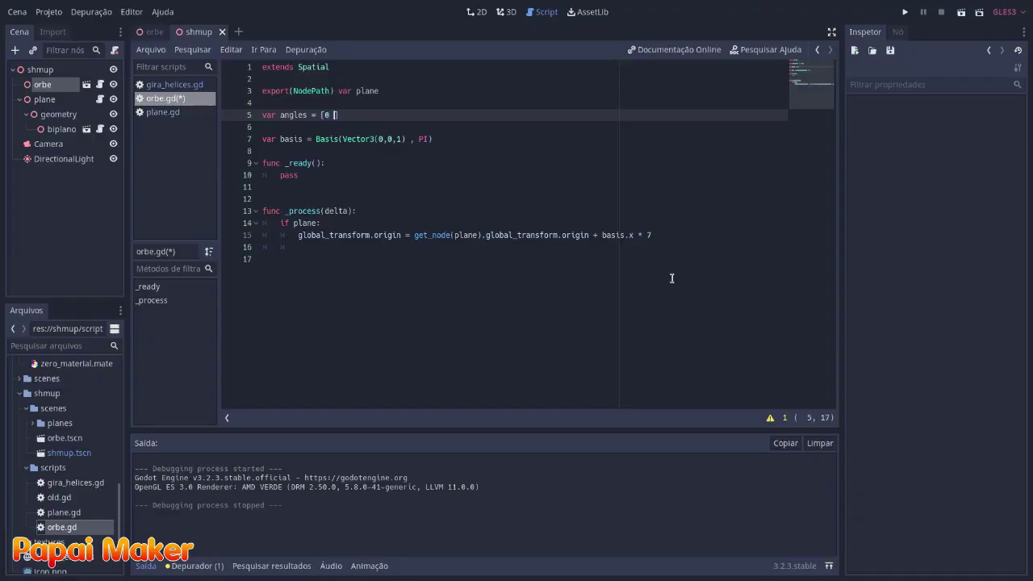
key("alt+Tab")
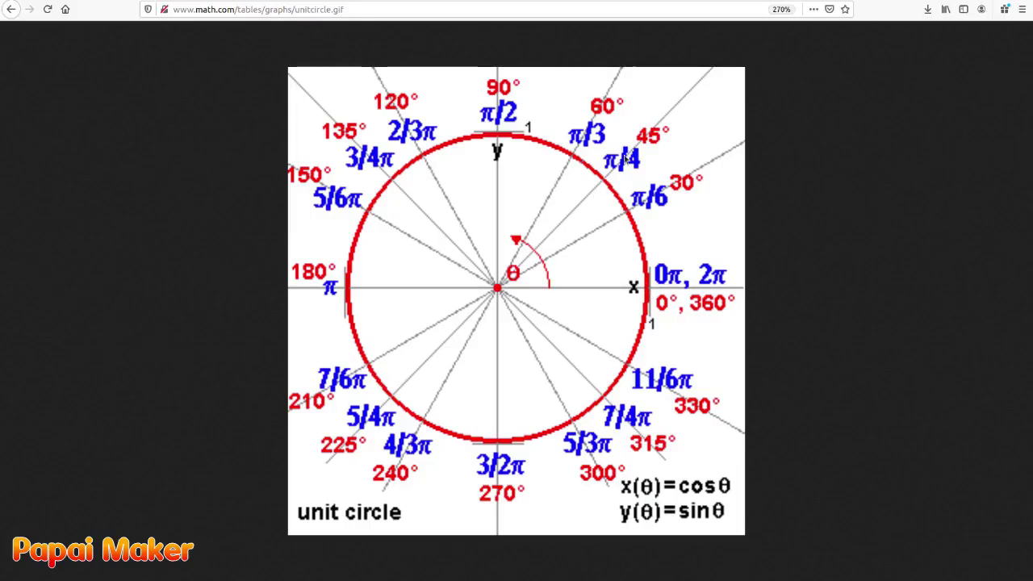
key("alt+Tab")
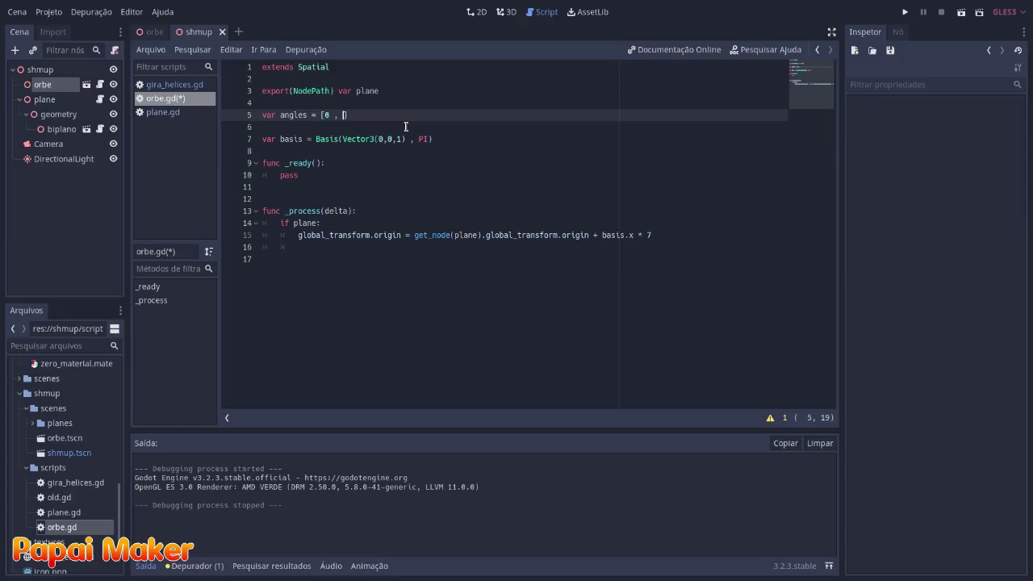
type("PI /")
type(",")
key("alt+Tab")
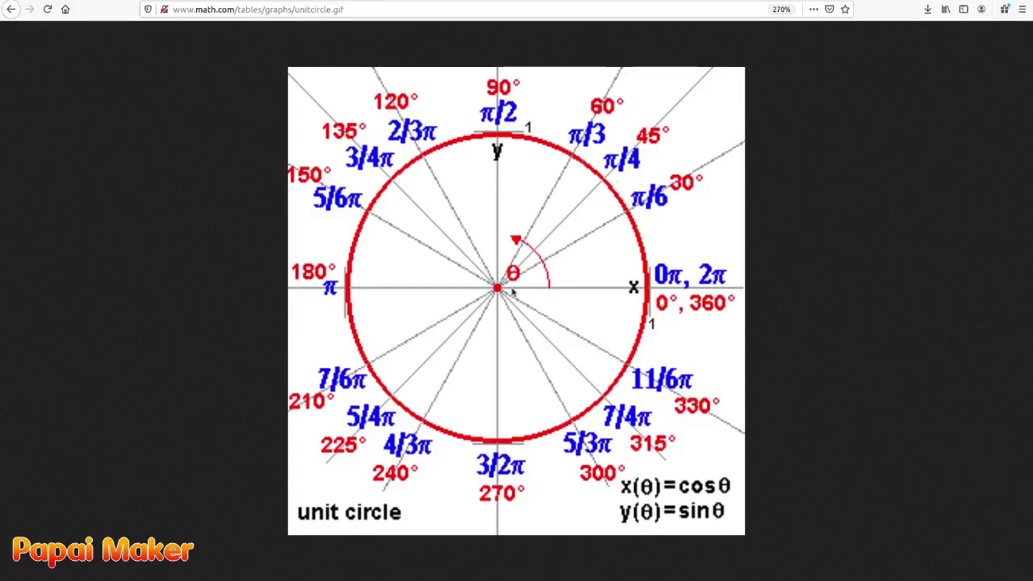
key("alt+Tab")
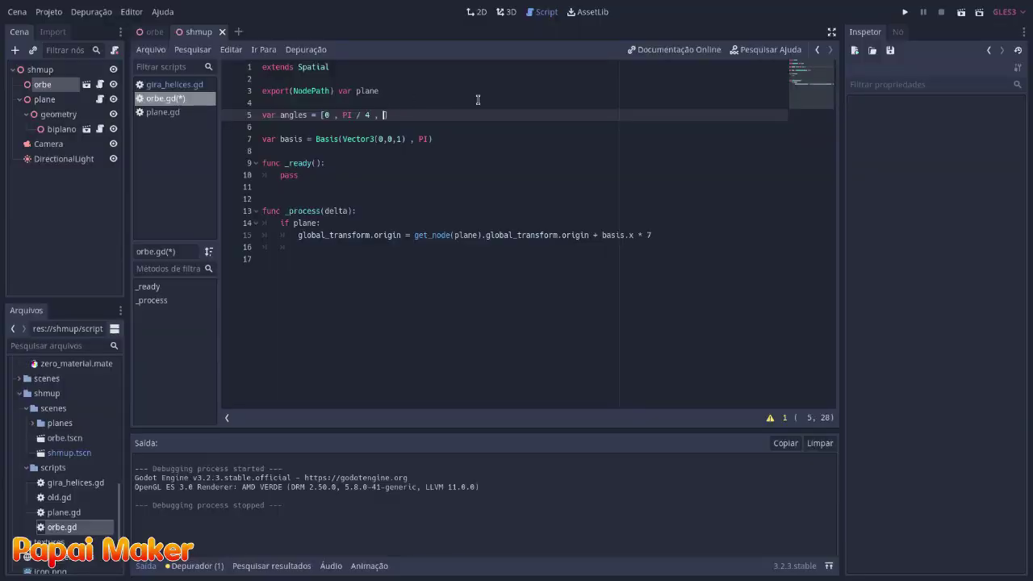
type("I / 2")
key("alt+Tab")
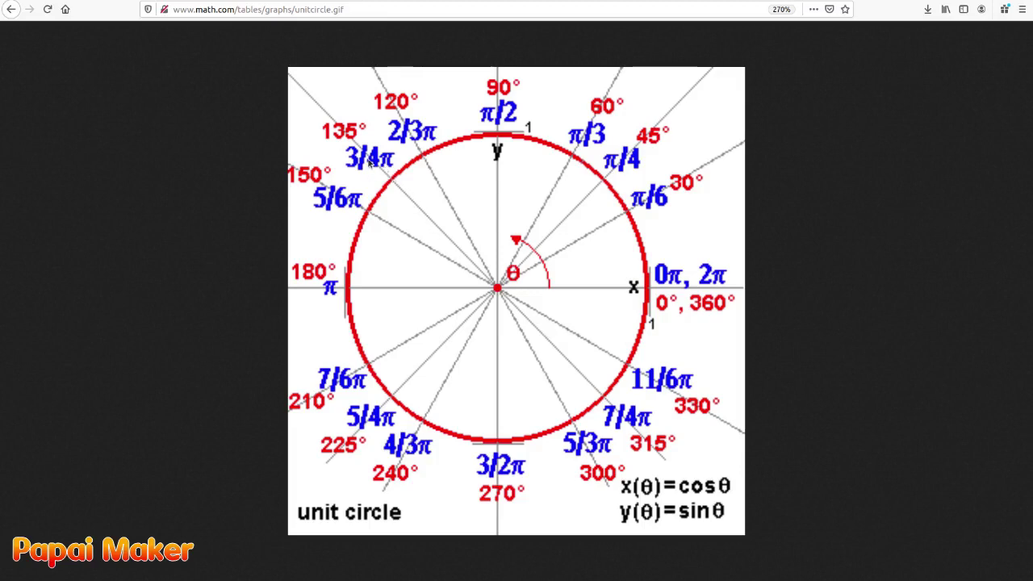
key("alt+Tab")
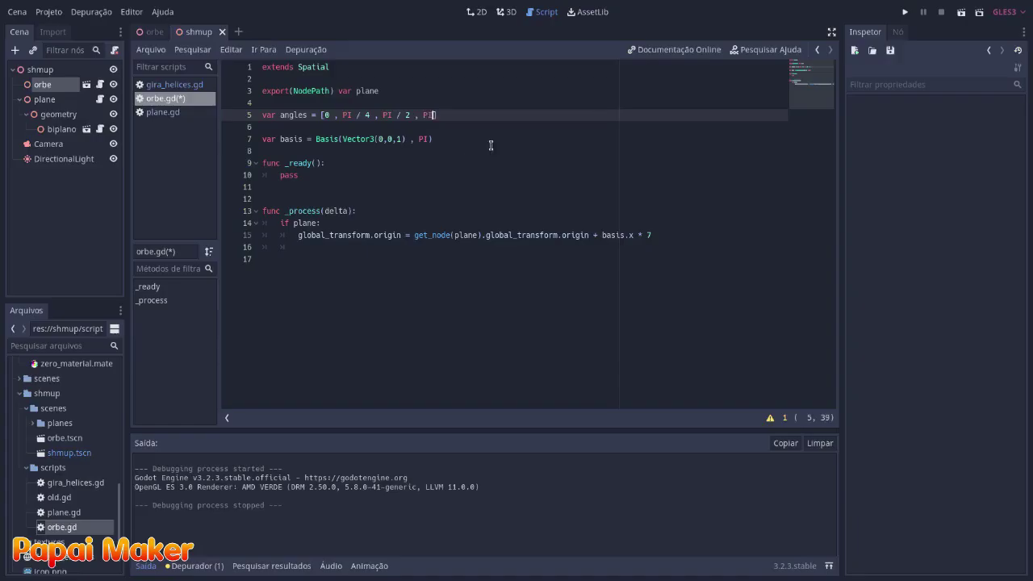
type("/")
type("* 3")
type(",")
key("alt+Tab")
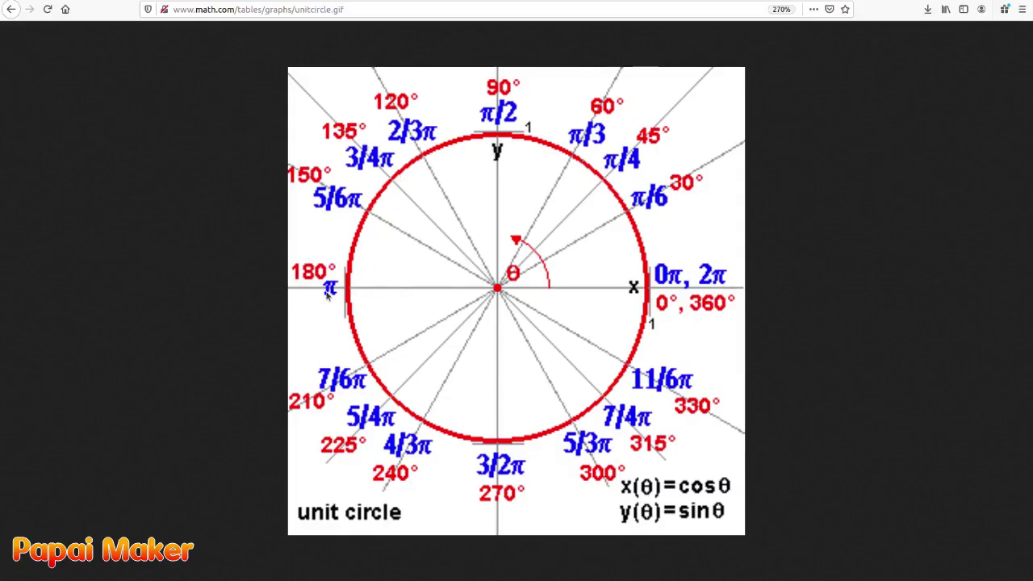
key("alt+Tab")
Add PI, PI / 4 * 5, PI / 2 * 3 and PI / 4 * 7 to complete the angles array
type("PI")
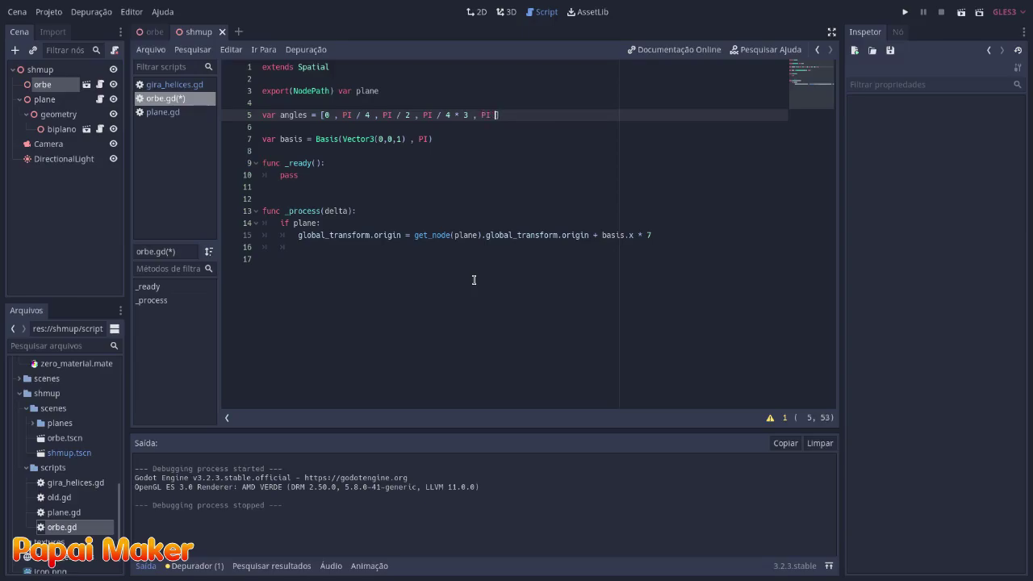
key("alt+Tab")
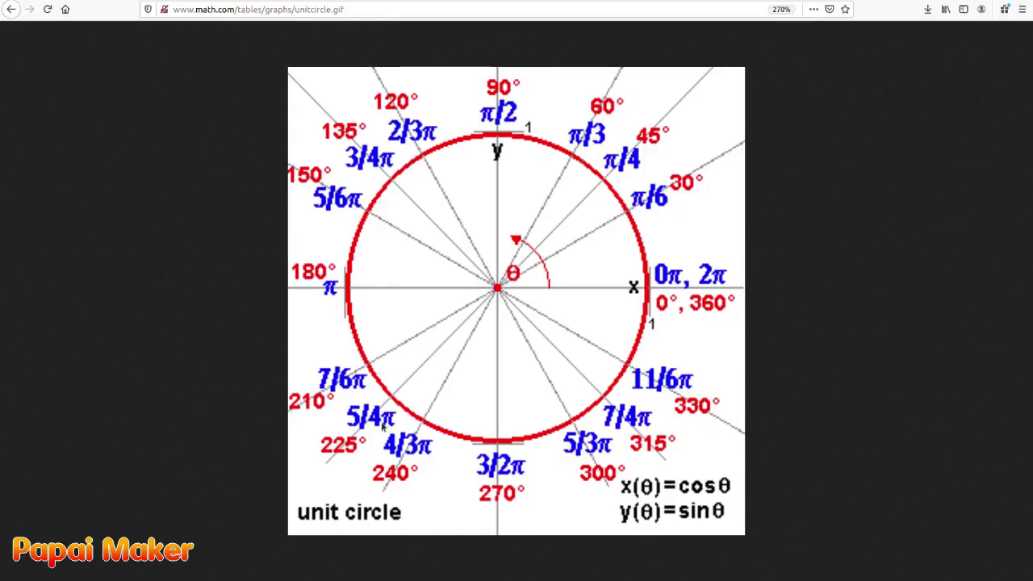
key("alt+Tab")
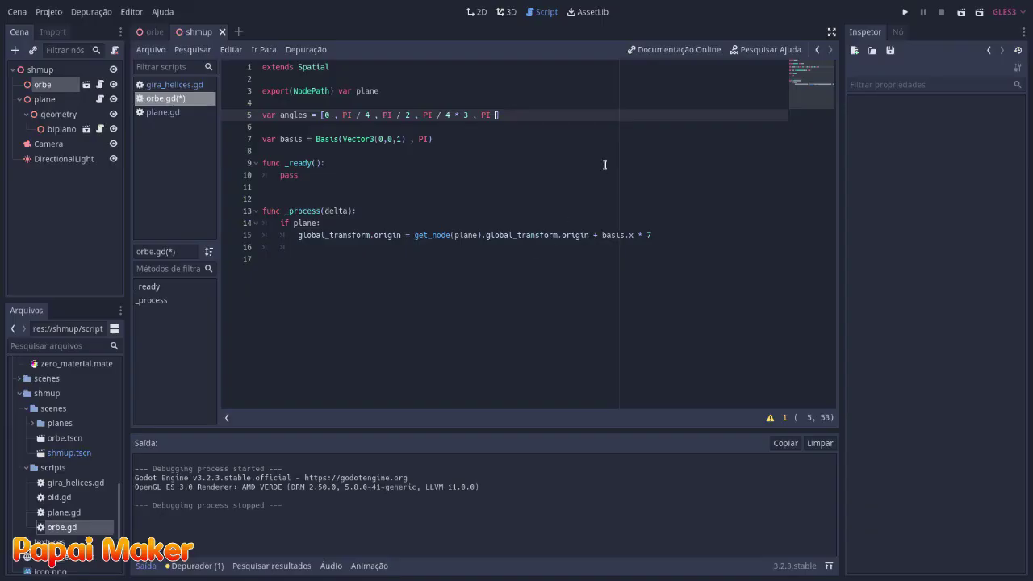
type("PI / 4 * 5 ,")
key("alt+Tab")
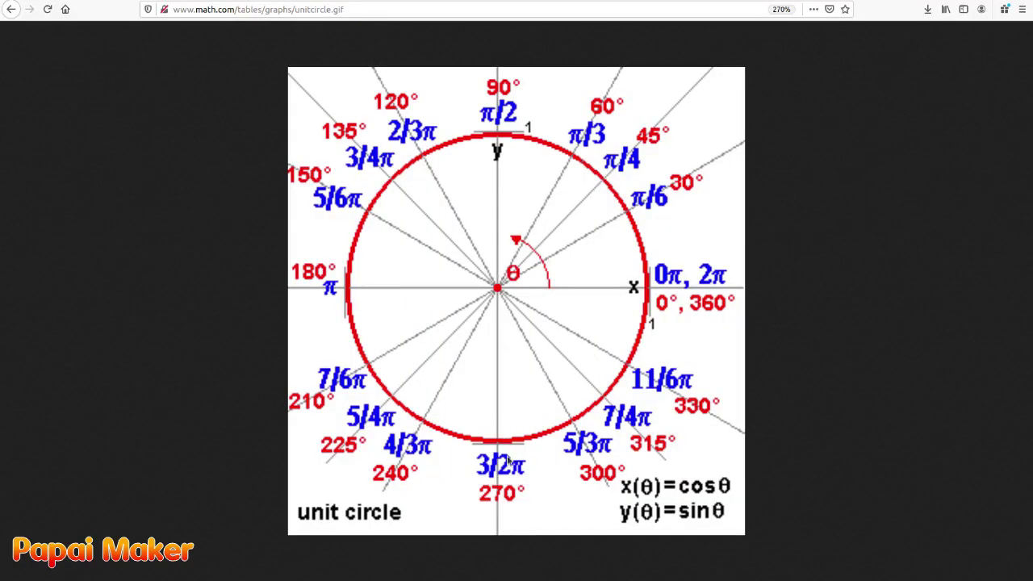
key("alt+Tab")
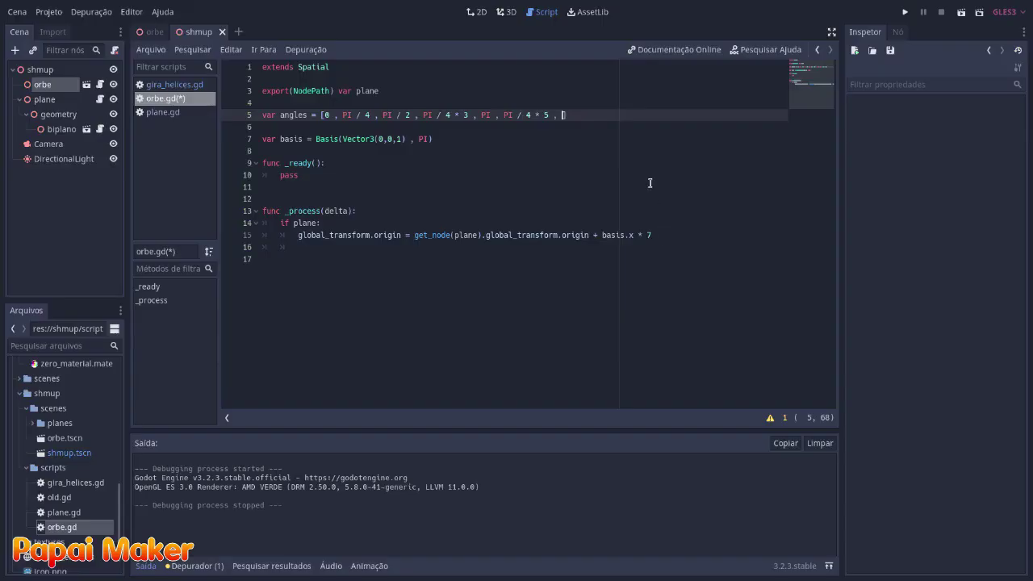
type("PI")
key("BackSpace")
key("alt+Tab")
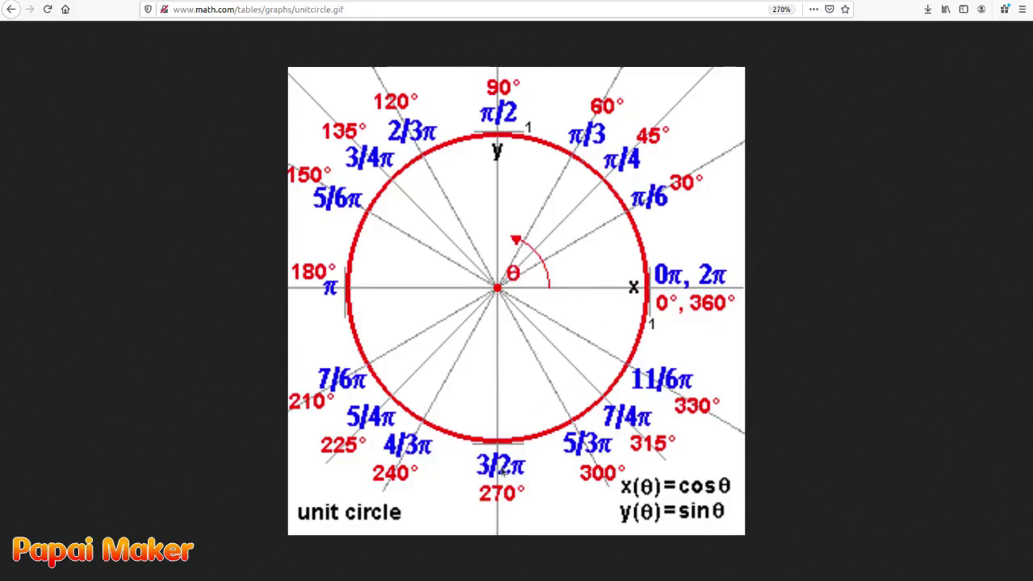
key("alt+Tab")
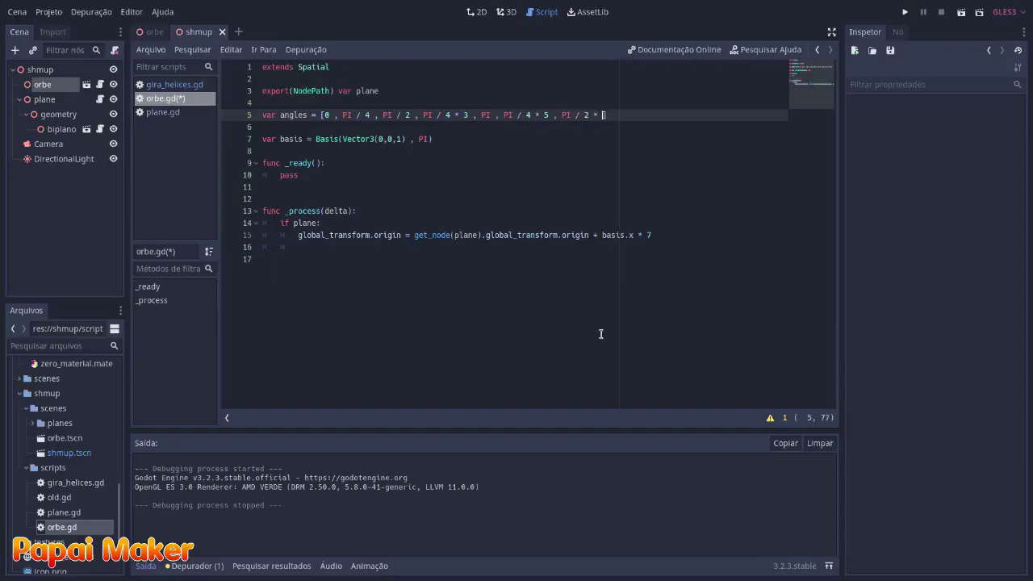
key("alt+Tab")
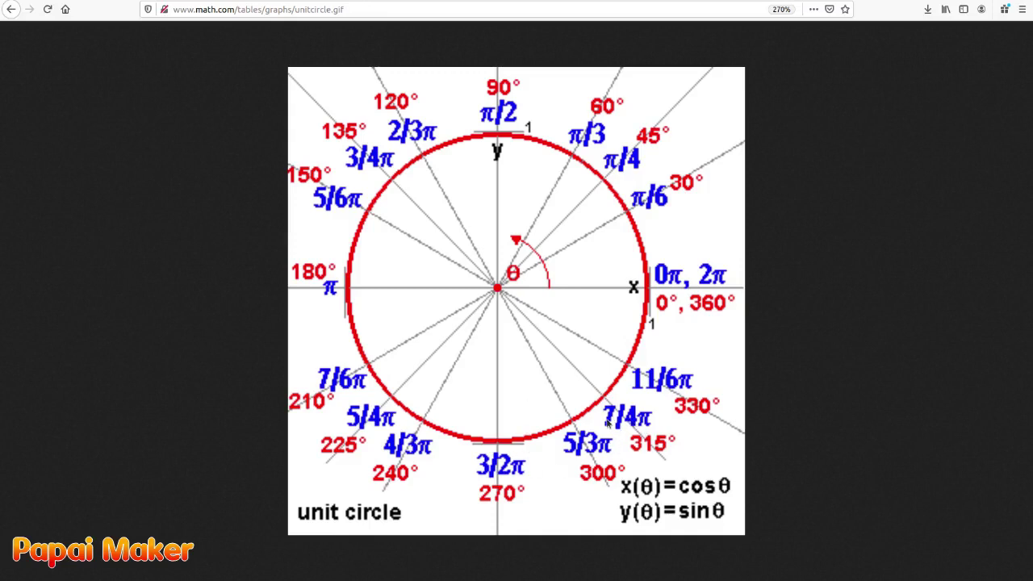
key("alt+Tab")
type("PI")
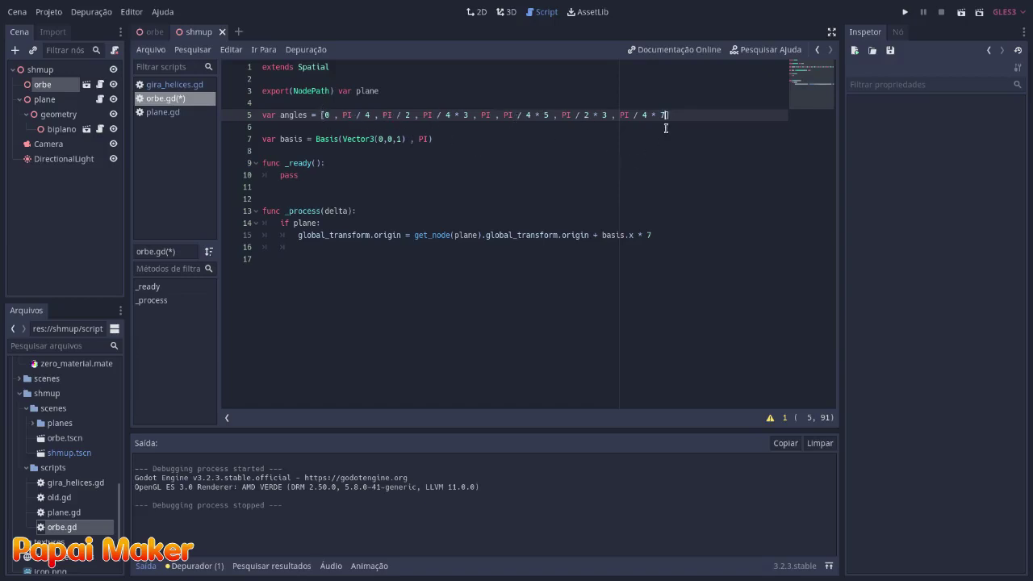
left_click_drag(689, 114, 423, 109)
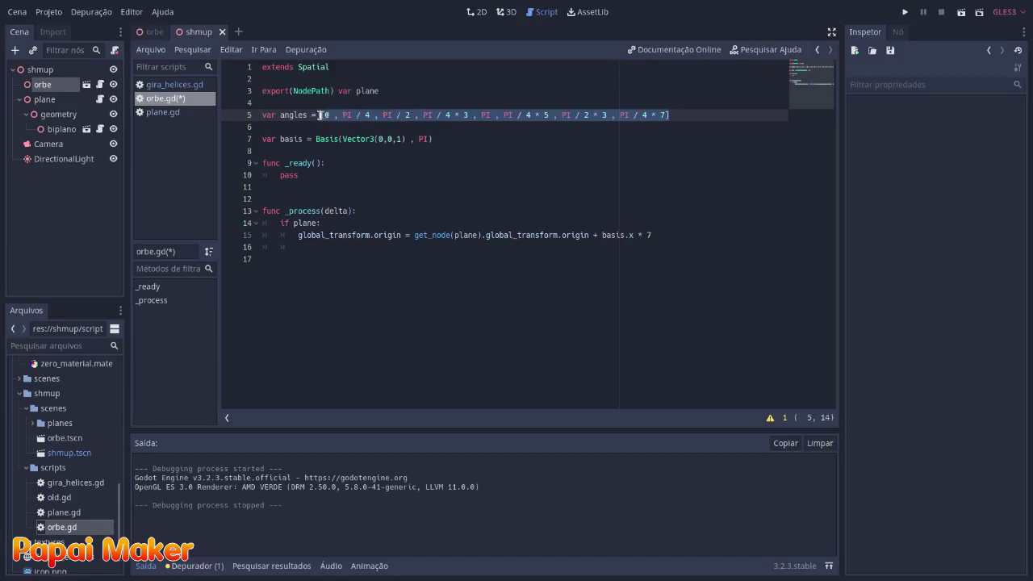
Replace PI in the basis declaration with angles[5]
left_click(474, 153)
double_click(423, 141)
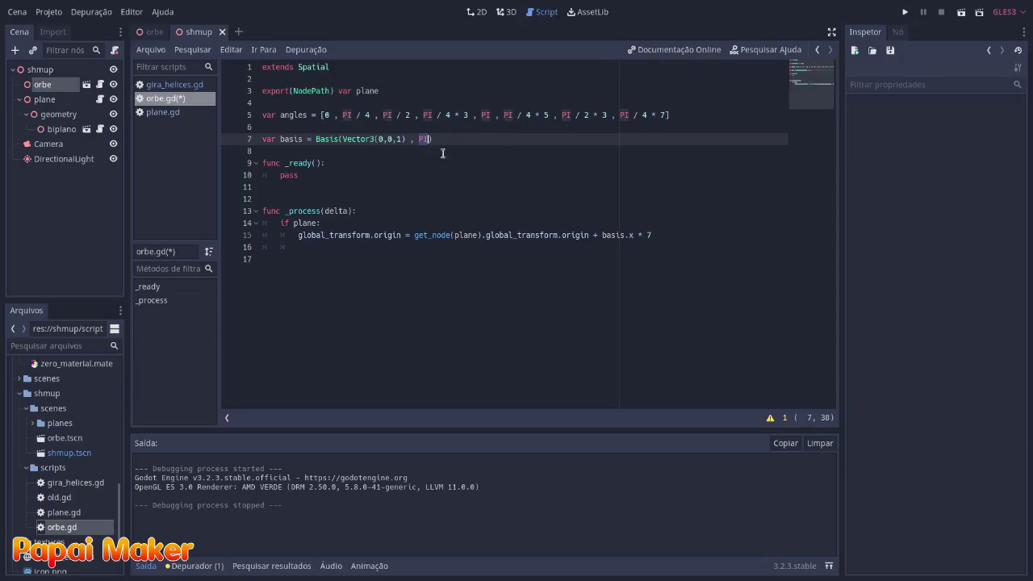
type("ang")
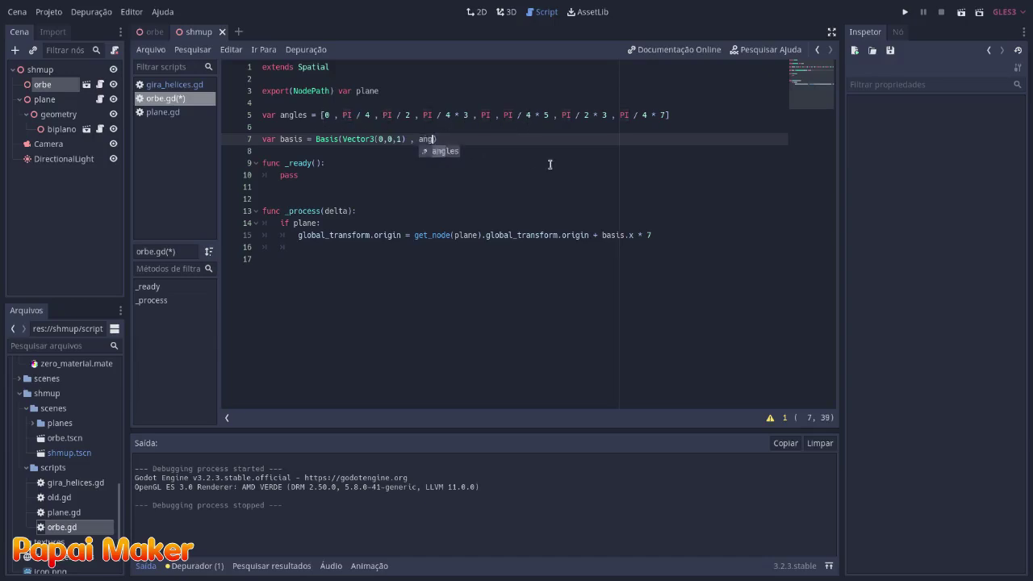
key("Return")
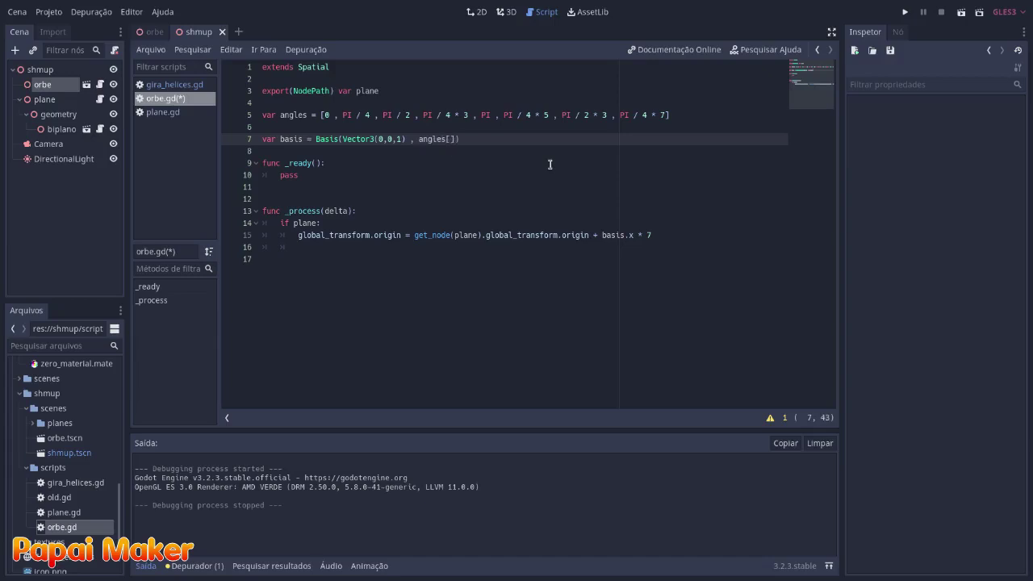
type("5")
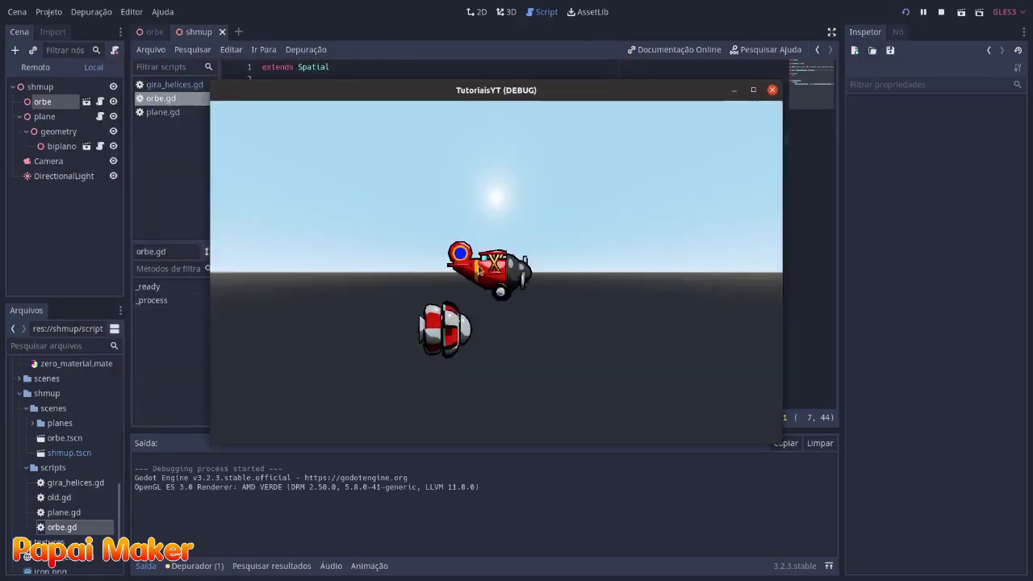
Run the game to view the orb at the tested angles, then stop it
left_click(940, 12)
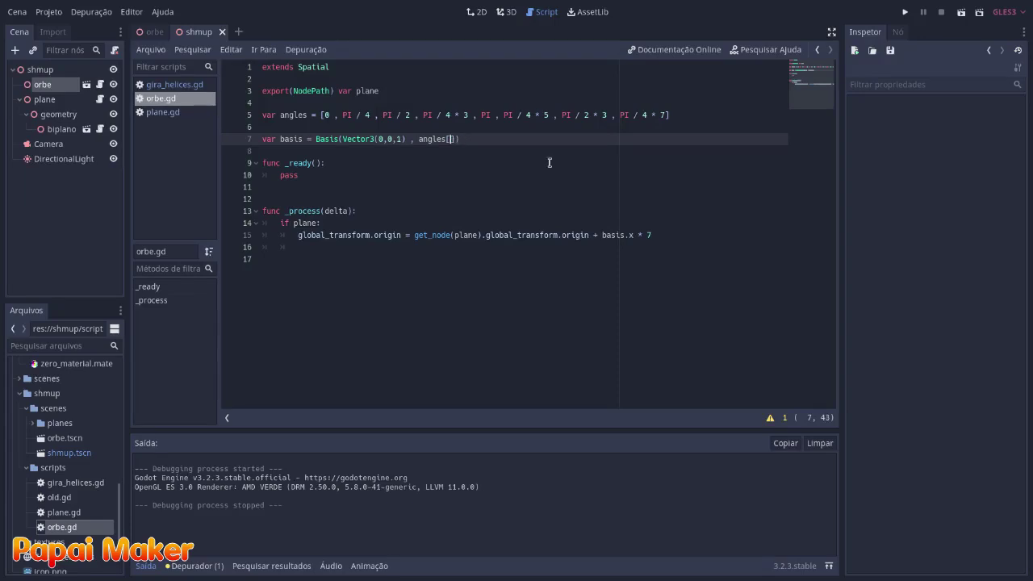
left_click(905, 13)
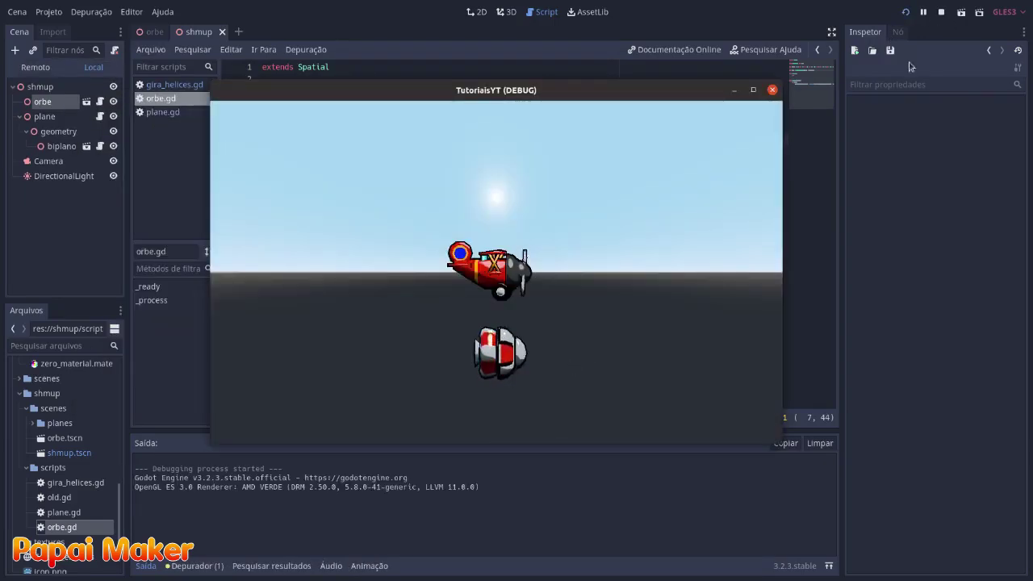
left_click(941, 12)
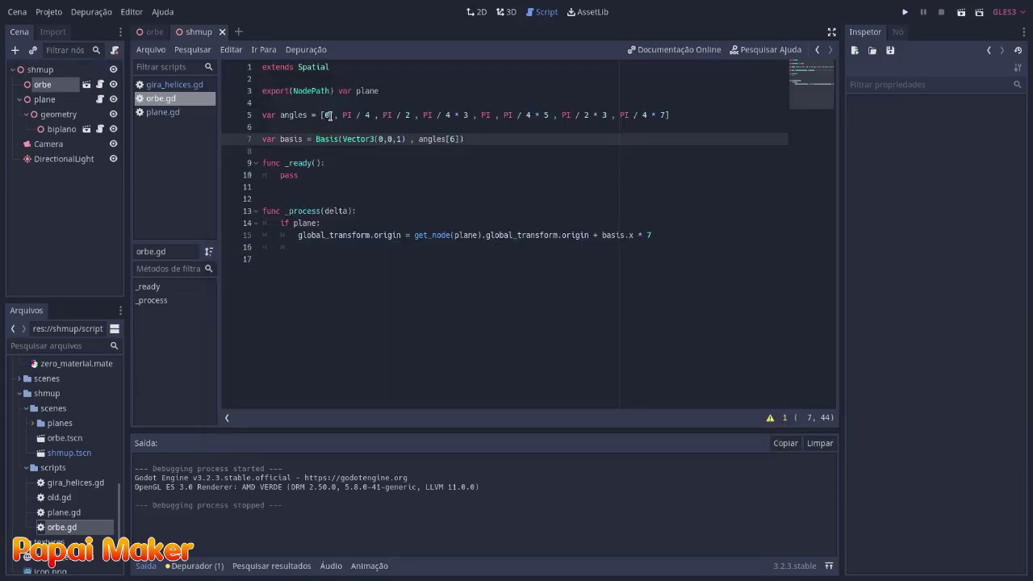
Delete the angles[6] argument so the basis line reads Basis()
left_click(368, 216)
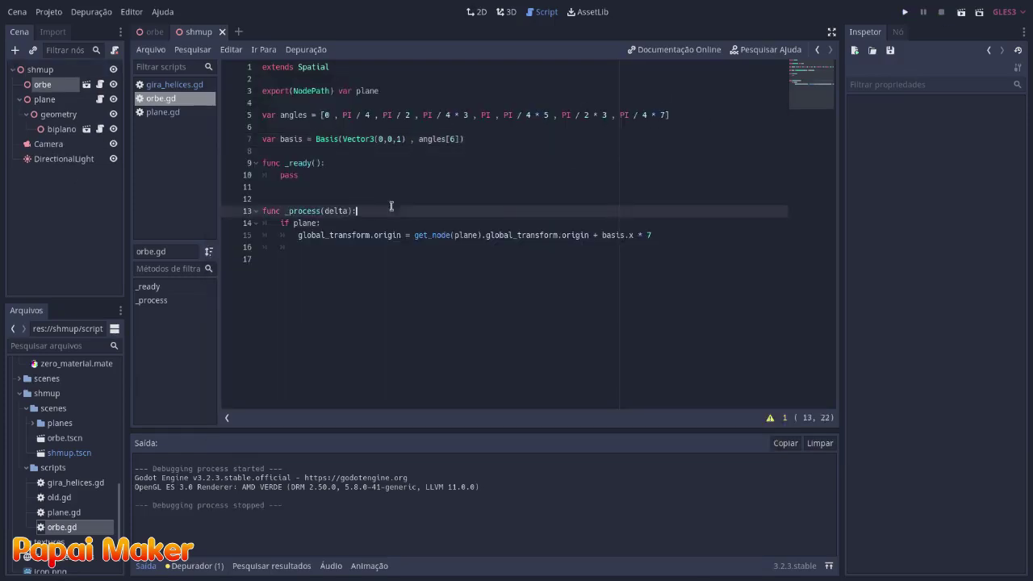
left_click_drag(419, 139, 459, 139)
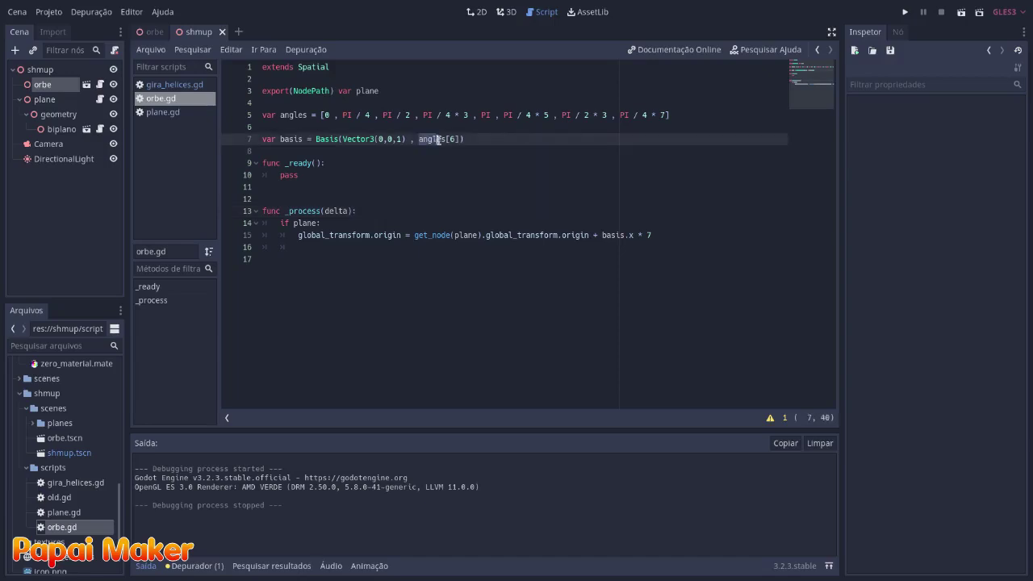
key("BackSpace")
key("BackSpace")
key("BackSpace")
key("BackSpace")
key("BackSpace")
key("BackSpace")
key("BackSpace")
key("BackSpace")
key("BackSpace")
key("BackSpace")
Add 'if Input.is_action_just_pressed("ui_accept"):' at the start of _process
left_click(370, 212)
key("Return")
key("Return")
key("Return")
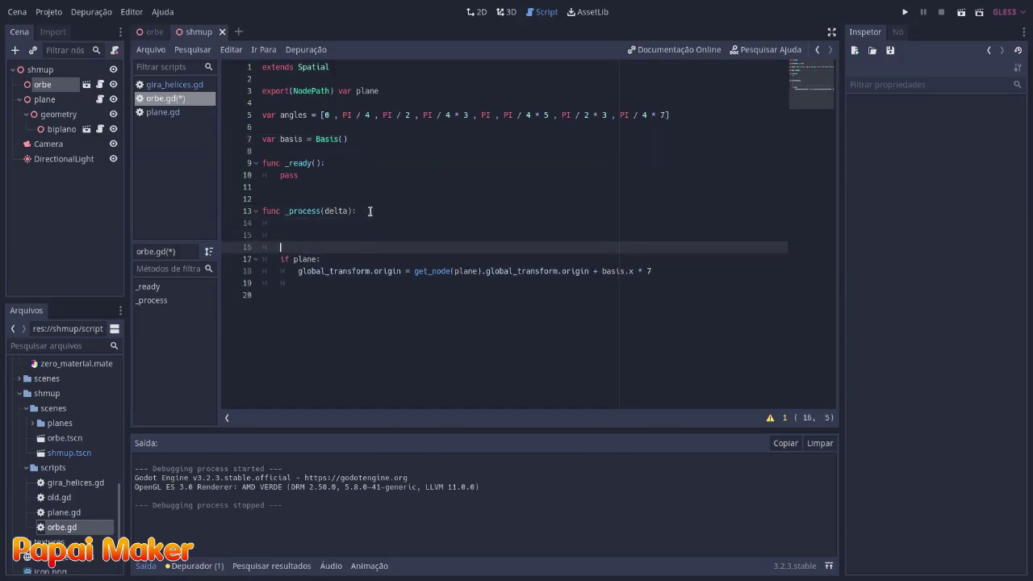
key("Up")
type("i")
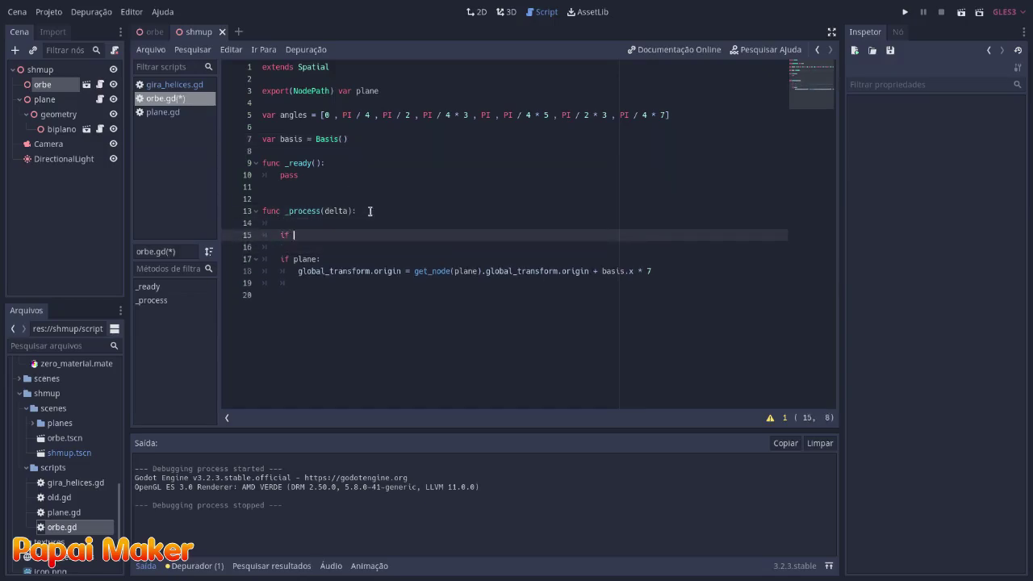
type("f Input")
type(".isac")
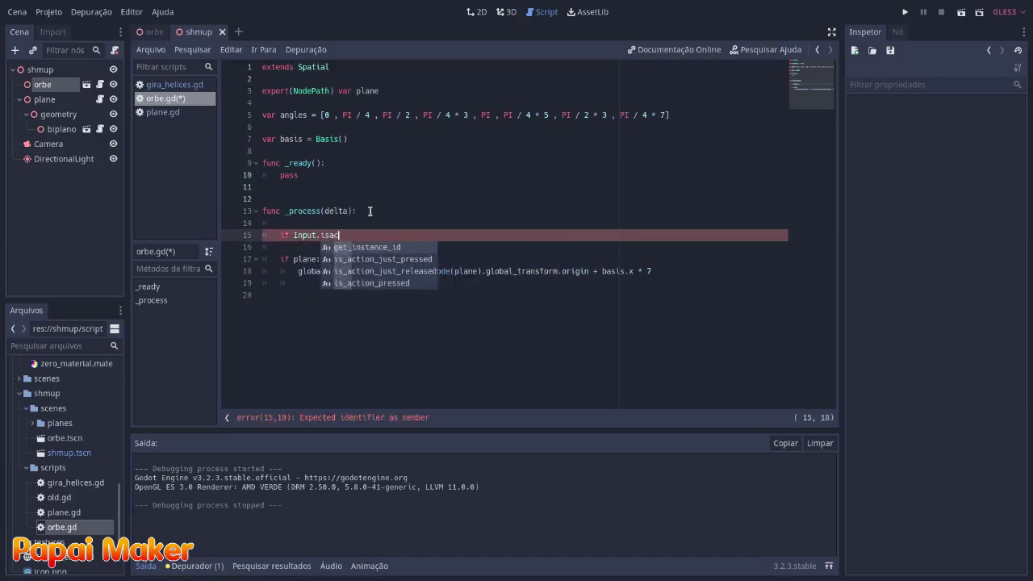
key("Down")
key("Down")
key("Up")
key("Return")
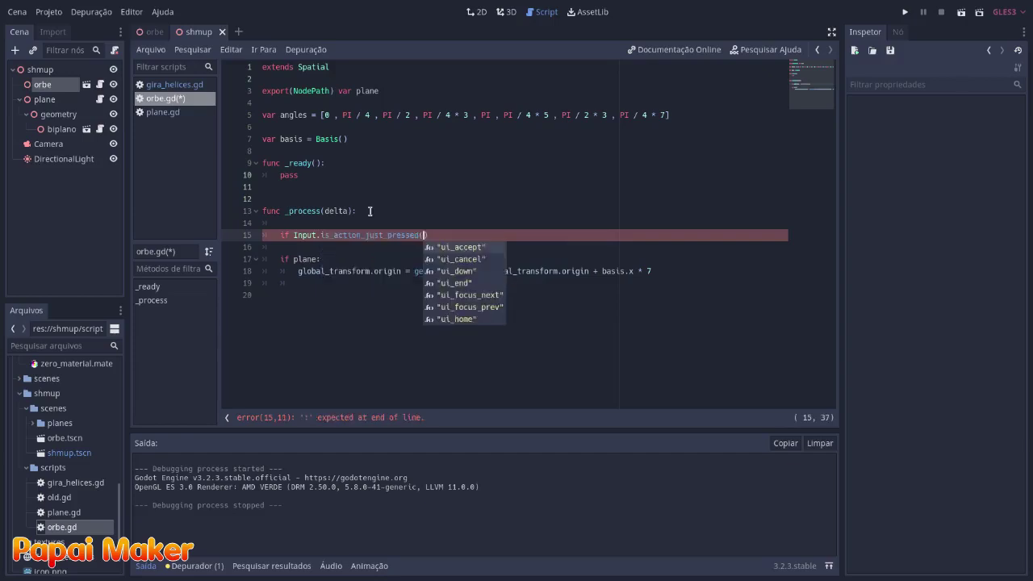
key("Return")
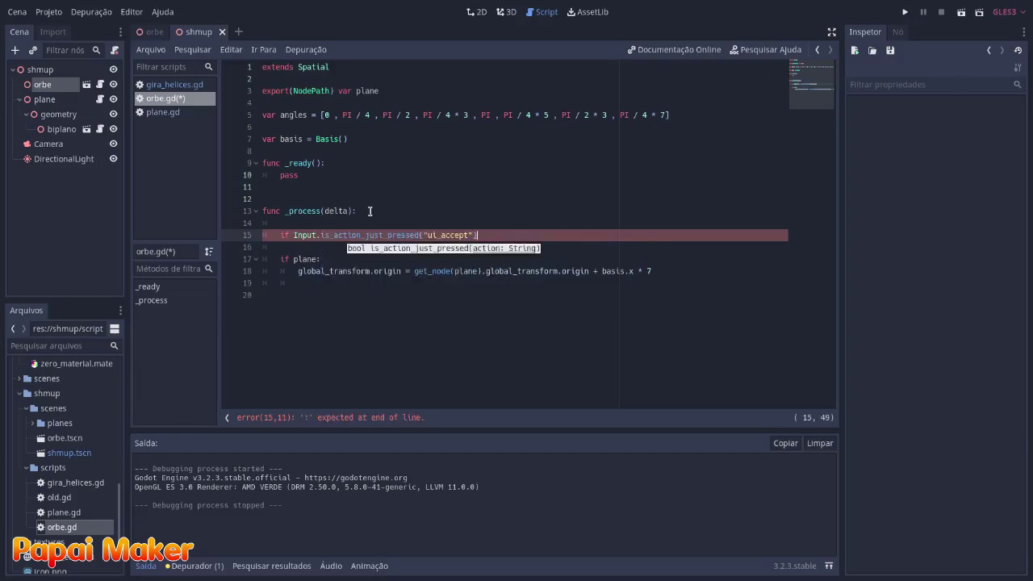
type(":")
key("Return")
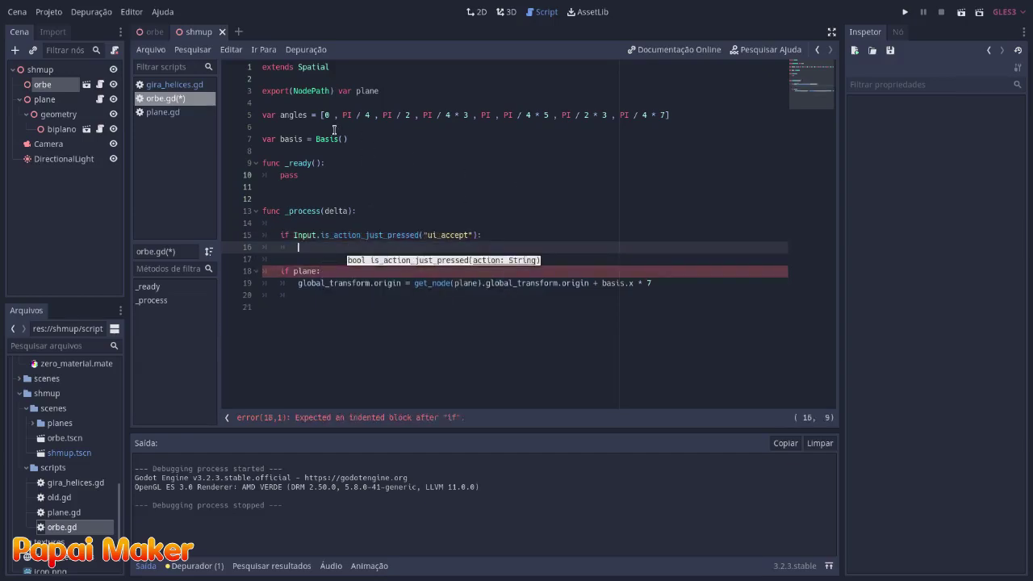
Declare 'var angle = 0' and increment angle by 1 inside the ui_accept check
left_click(330, 127)
type("gle = 0")
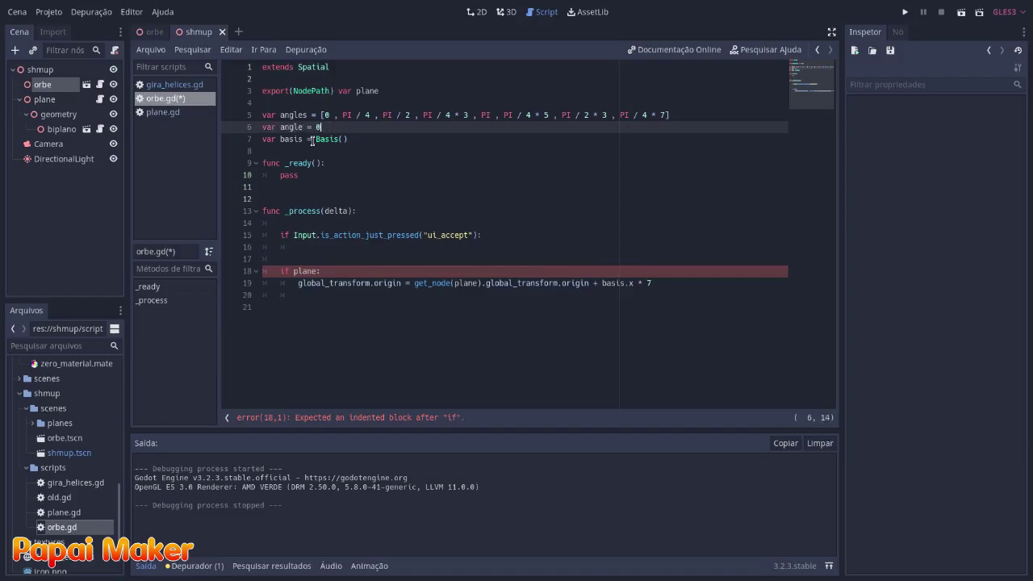
double_click(293, 128)
left_click(306, 246)
type("angle += 1")
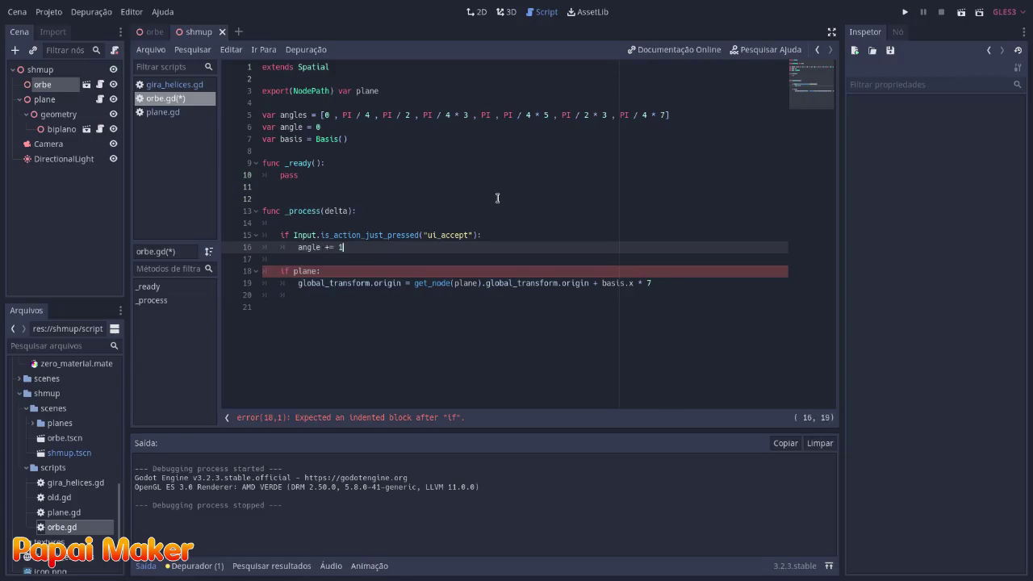
key("Return")
Reset angle to 0 when 'angle >= angles.size()'
type("ang")
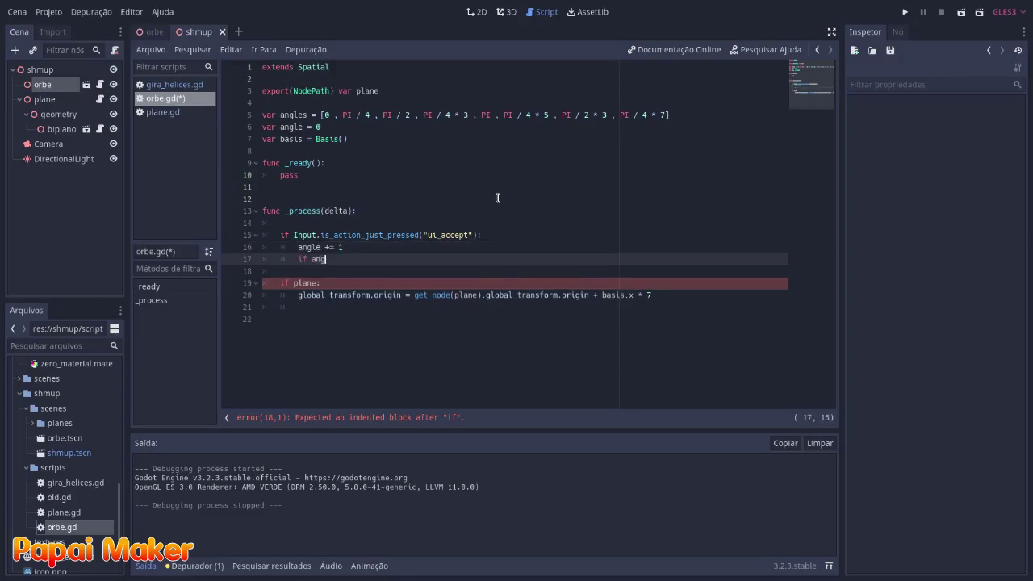
type("le >= a")
type("ngles.si")
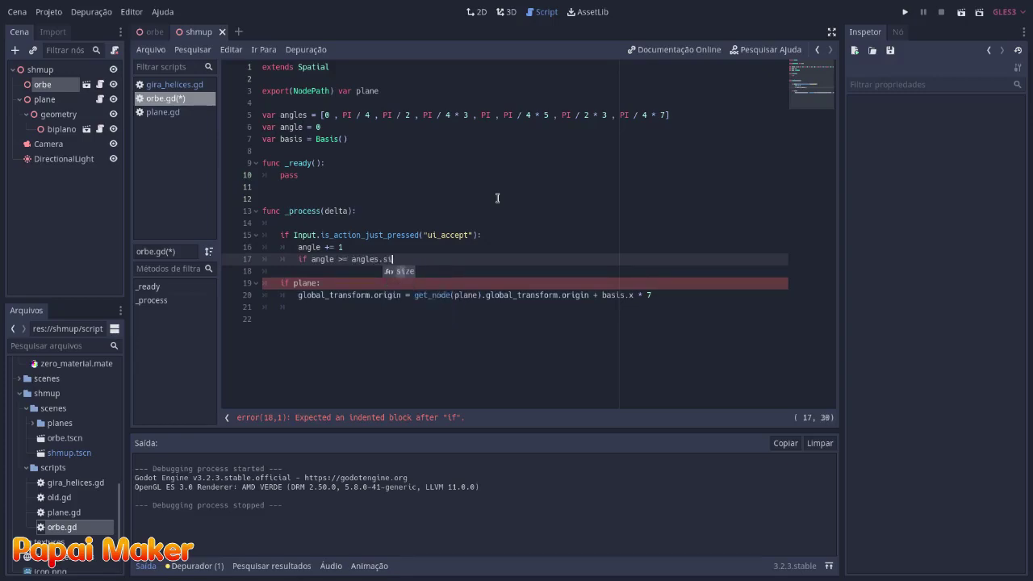
type("ze():")
key("Return")
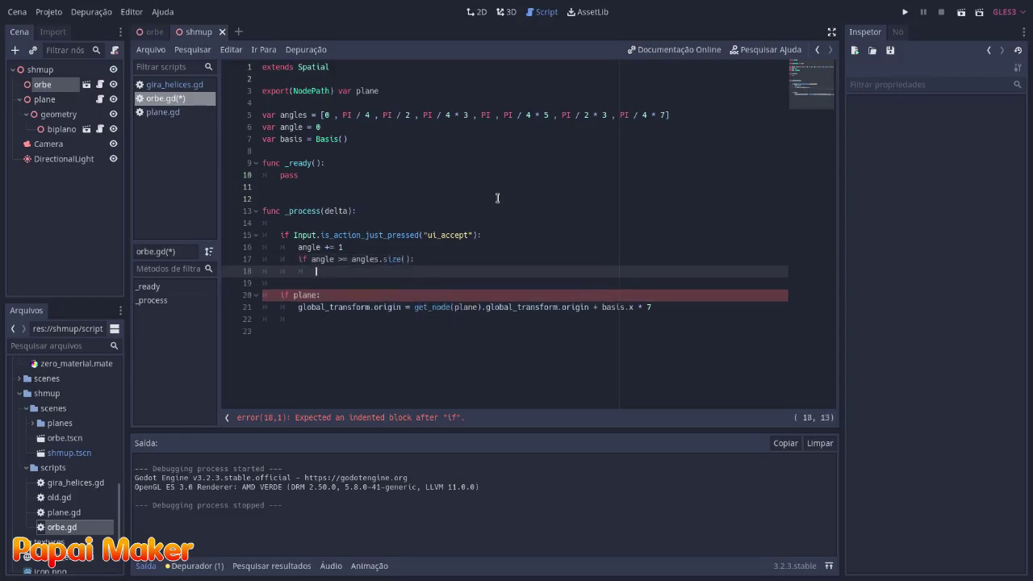
type("angles")
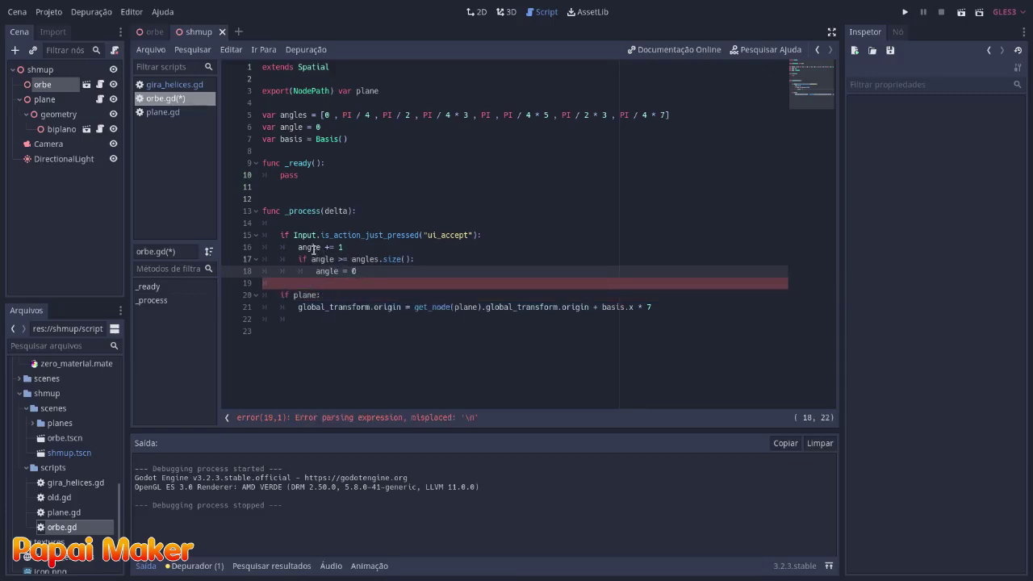
key("Up")
key("Up")
key("Down")
key("Down")
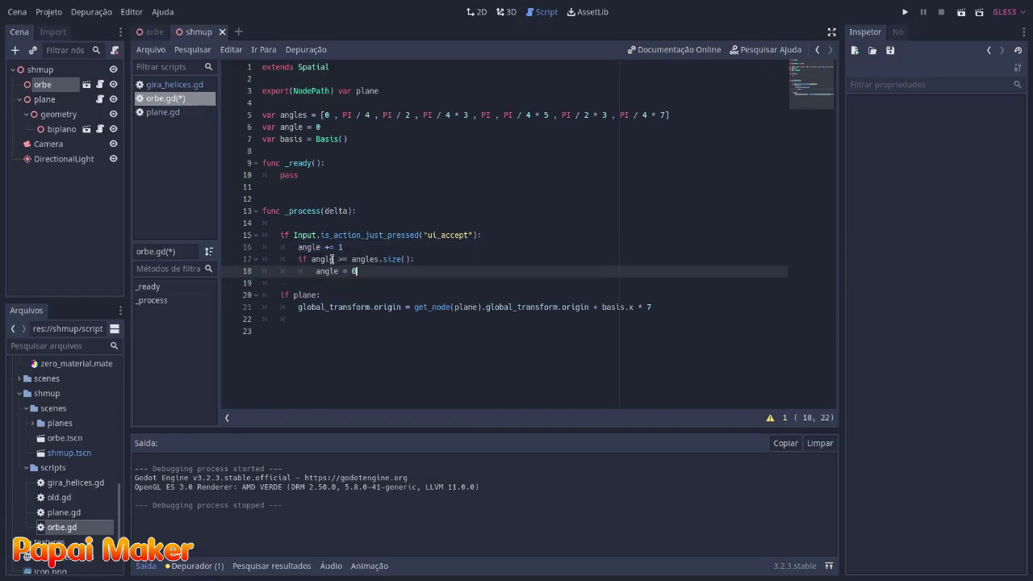
key("Up")
key("shift+End")
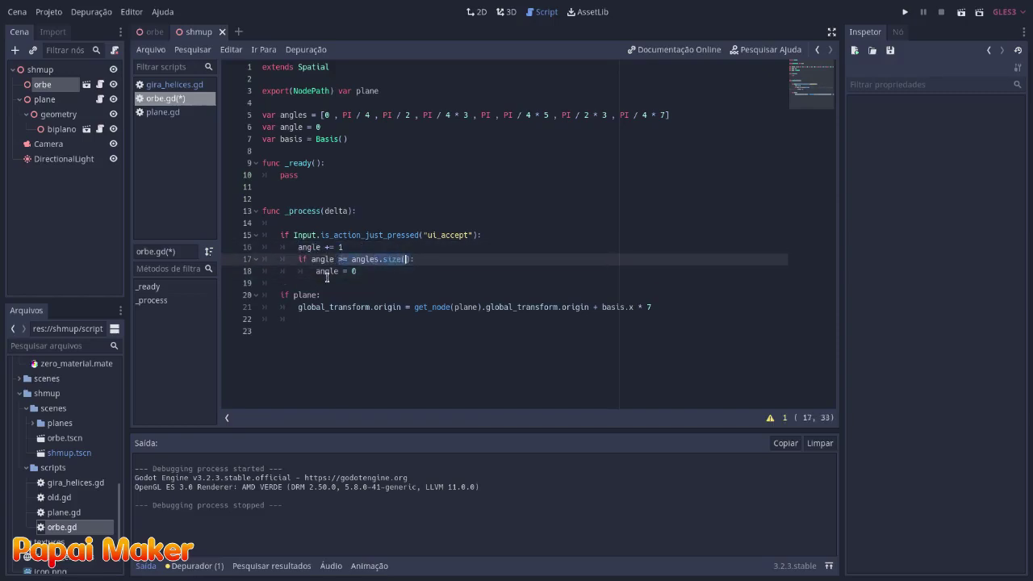
left_click(317, 271)
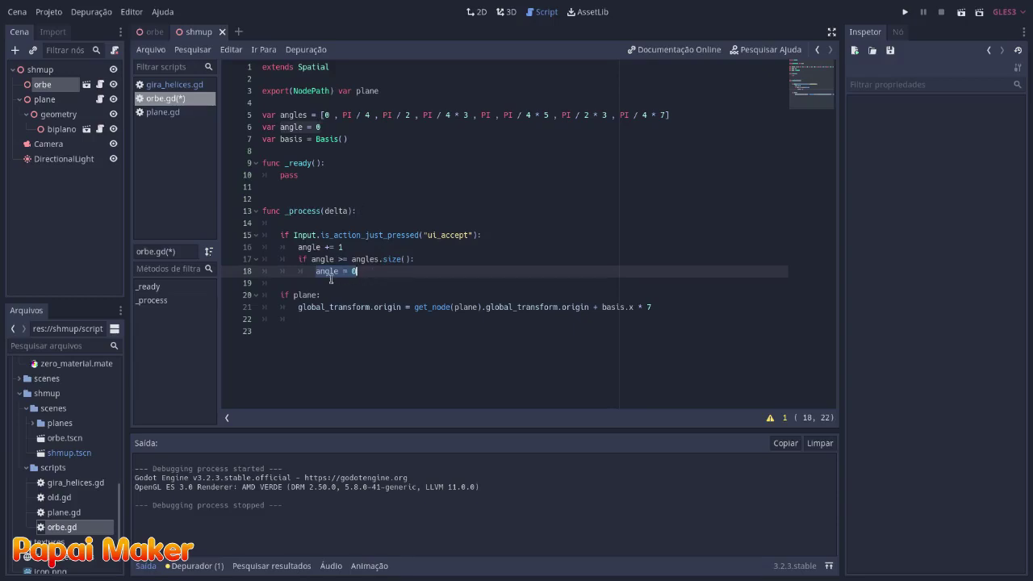
Add 'basis = Basis(Vector3(0,0,1), angles[angle])' below the wrap-around check and run the game
left_click(331, 282)
key("Return")
key("Up")
key("Return")
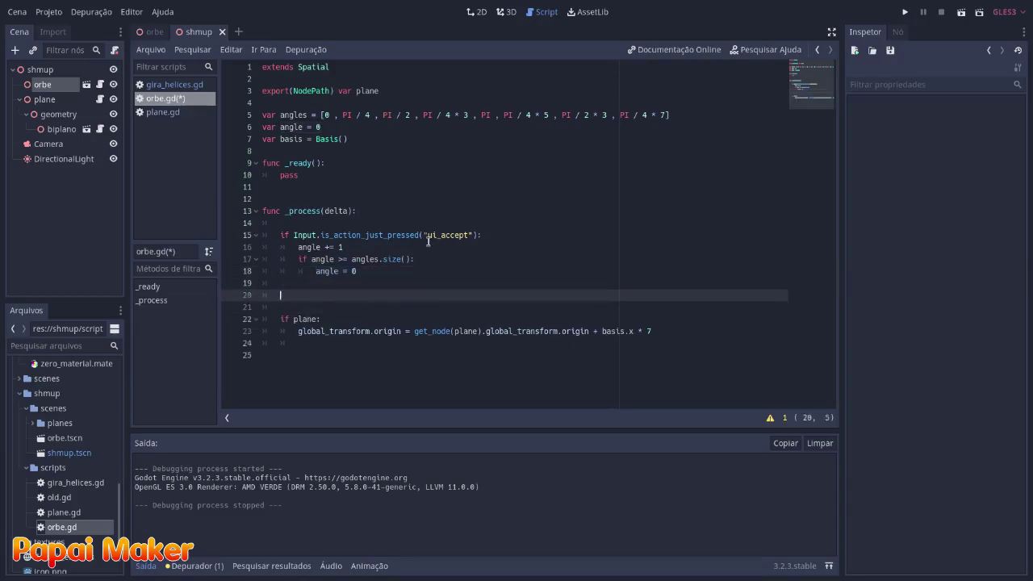
type("basis =")
type(" vba")
key("BackSpace")
key("BackSpace")
key("BackSpace")
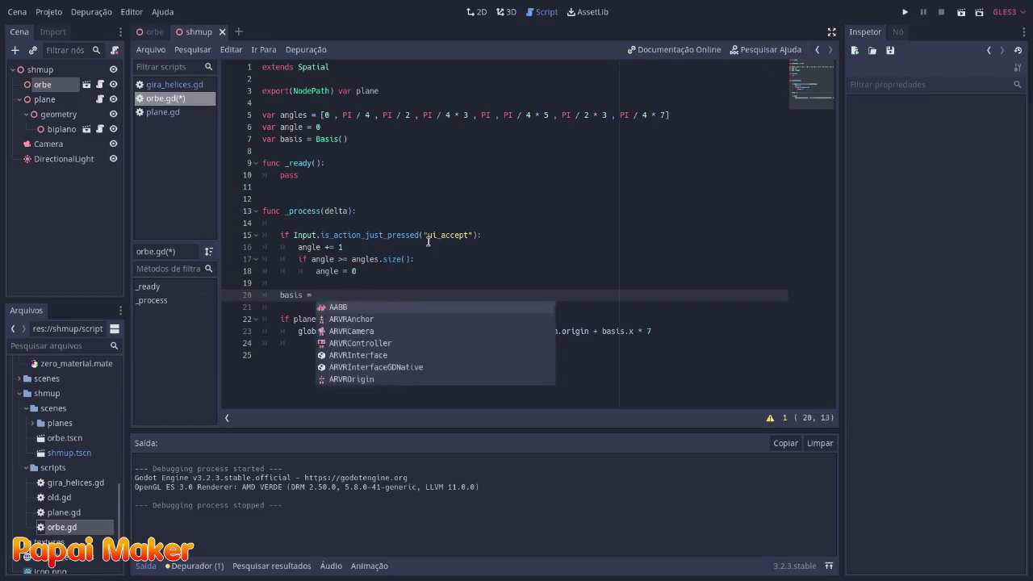
type("Basis")
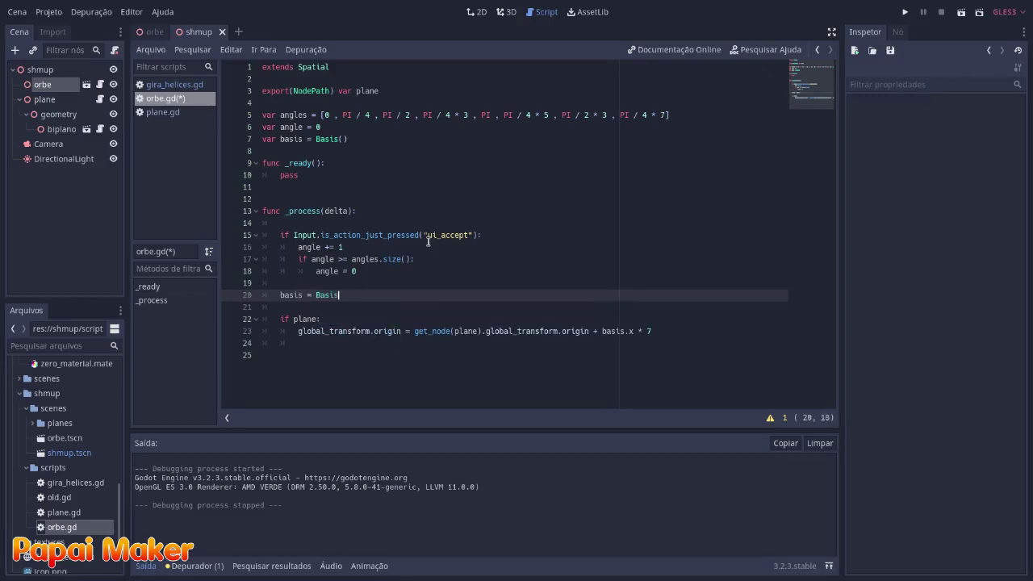
type(".ro().")
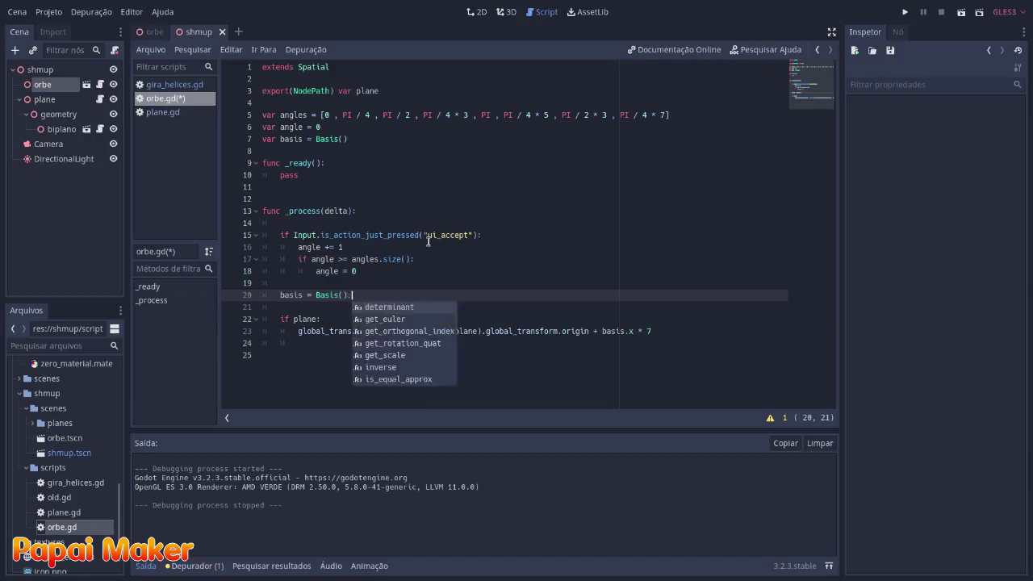
key("BackSpace")
type("Ve")
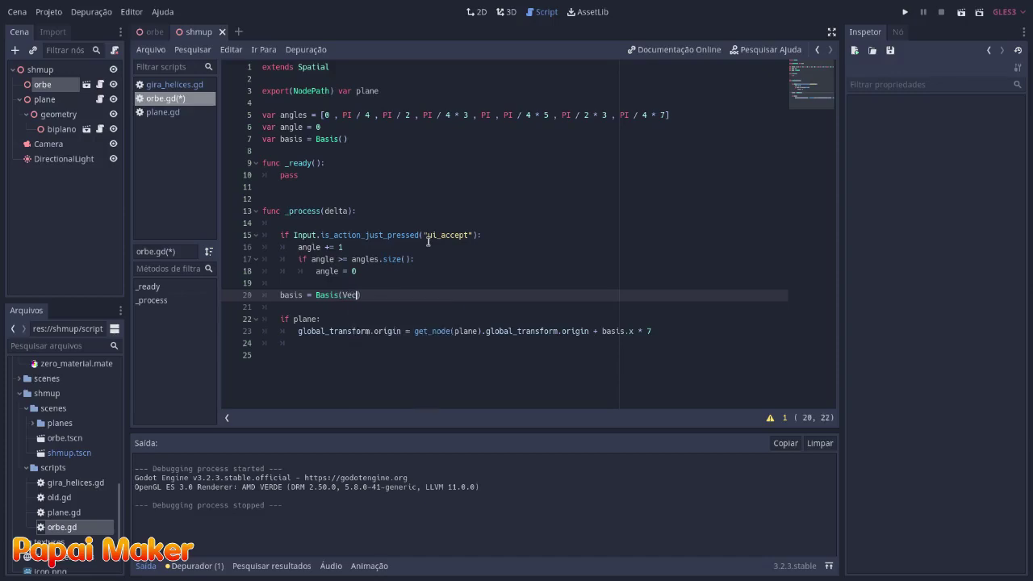
type("c")
key("Down")
key("Return")
type(",1) , a")
type("ngles[")
type("angle")
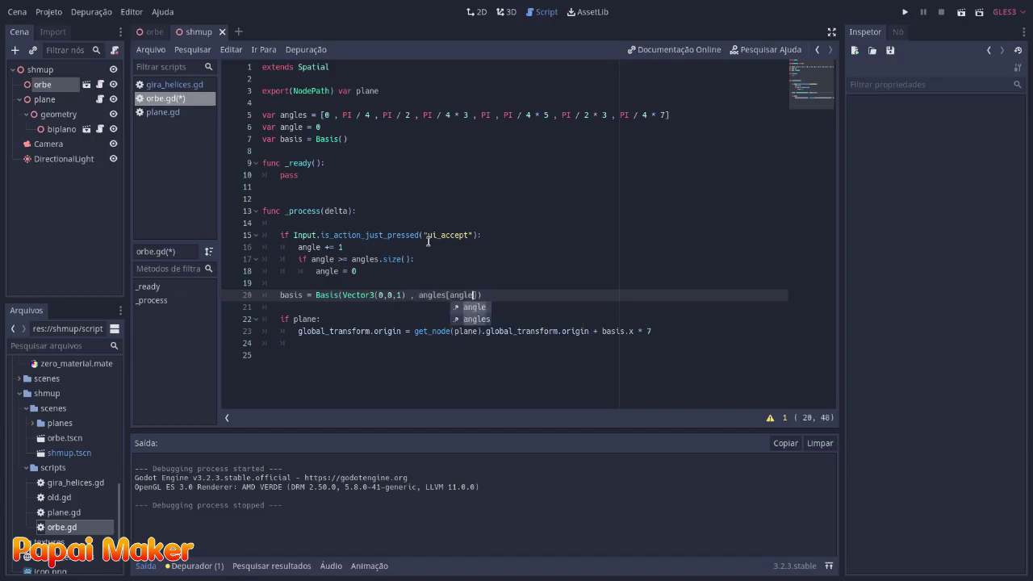
left_click(905, 11)
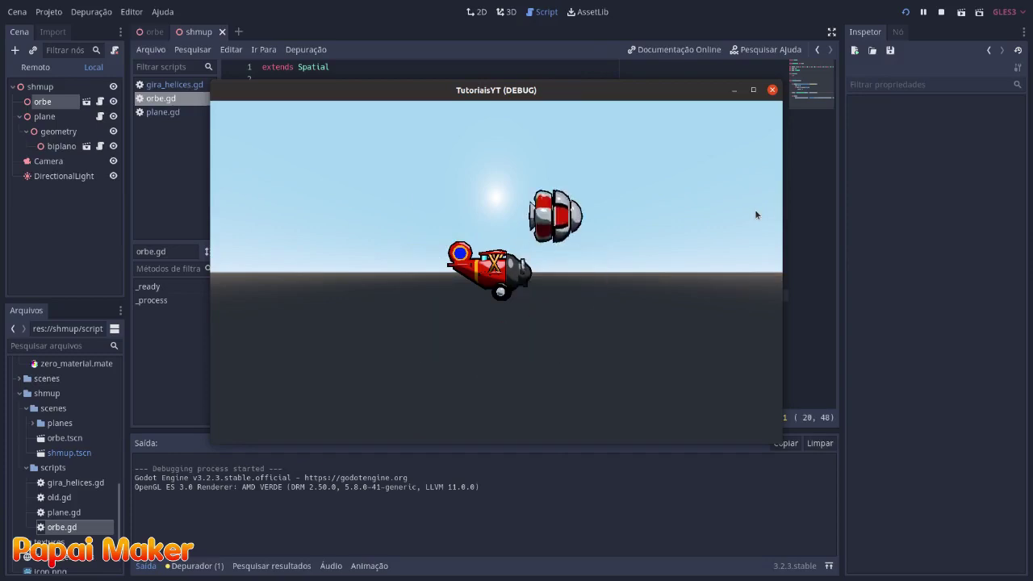
Stop the game and highlight parts of the basis assignment on line 20
left_click(941, 12)
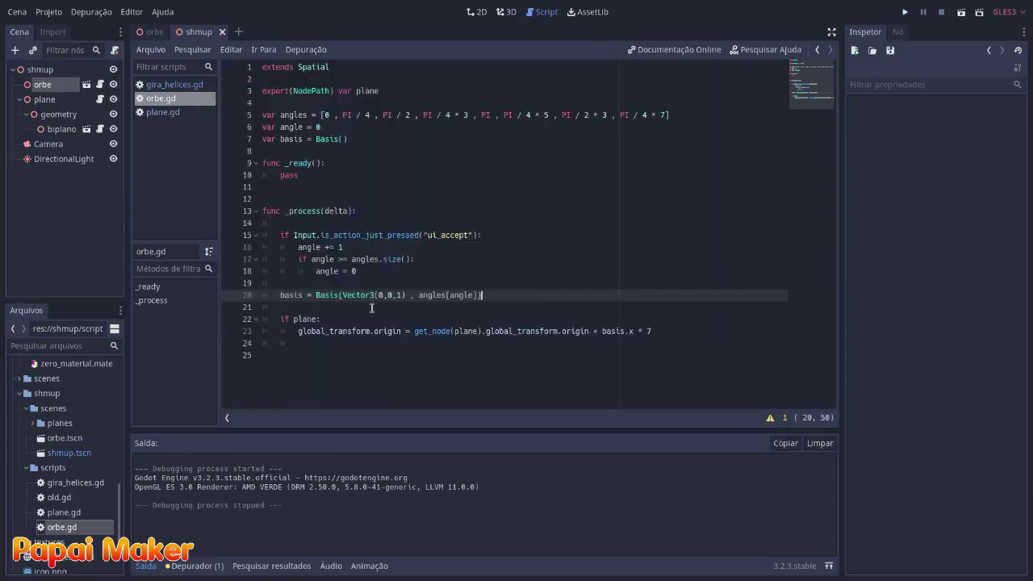
left_click_drag(280, 295, 489, 293)
left_click(506, 294)
left_click_drag(280, 294, 300, 296)
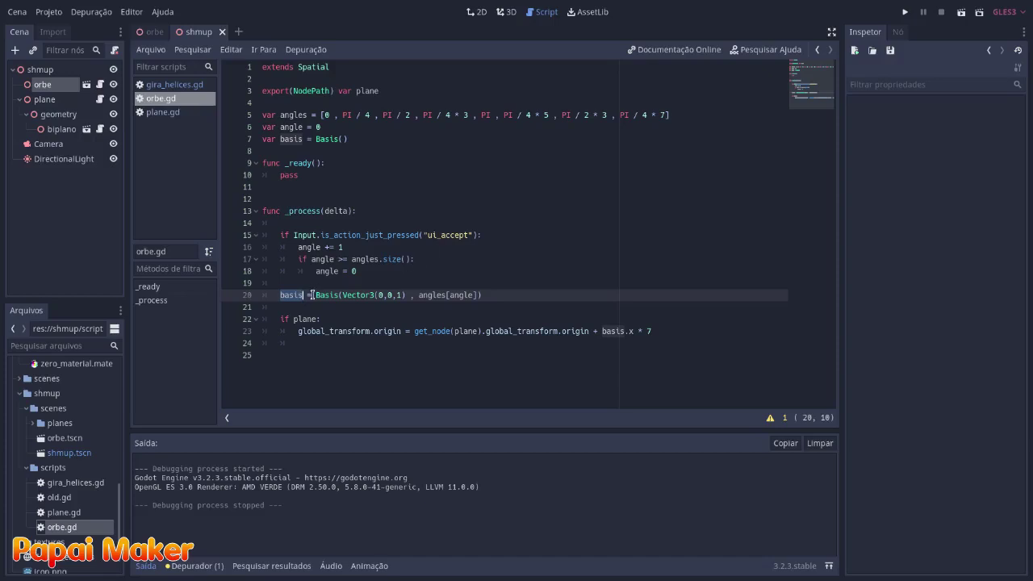
left_click_drag(313, 295, 494, 295)
left_click(434, 296)
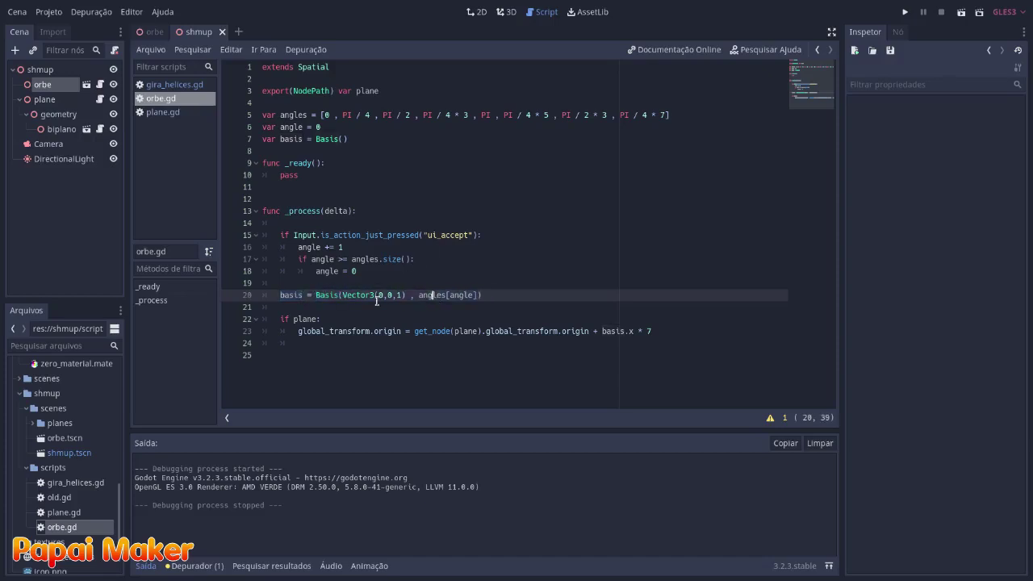
left_click_drag(314, 295, 490, 296)
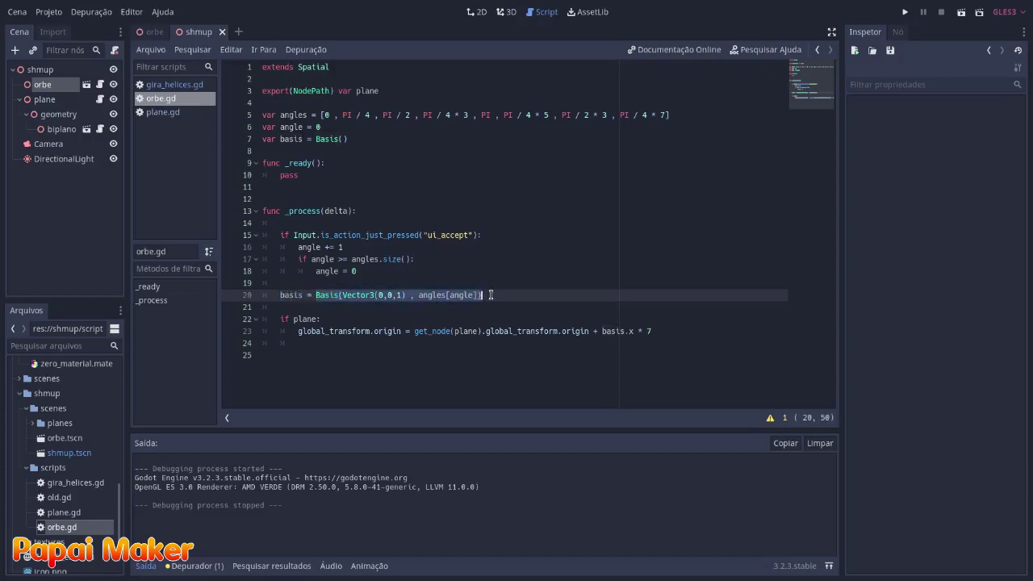
left_click(324, 321)
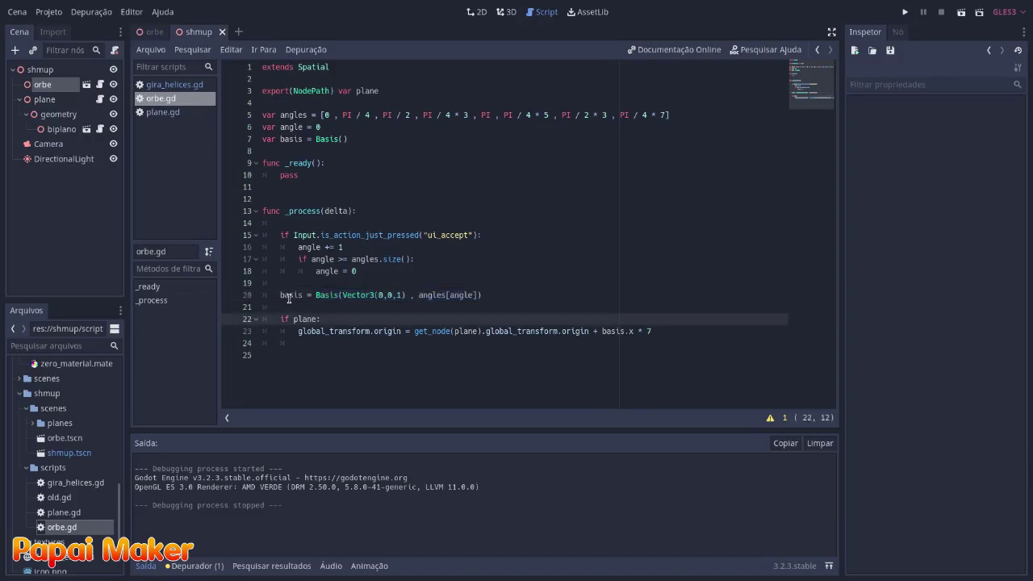
double_click(292, 296)
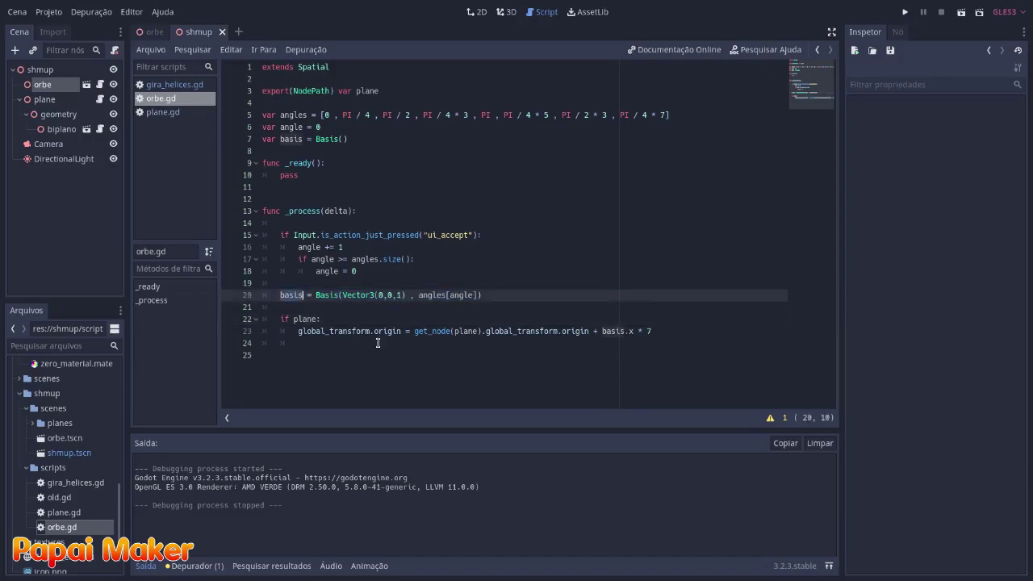
Wrap line 20's Basis in basis.slerp(..., .4) and run the game
left_click(315, 295)
type("basis.slerp(")
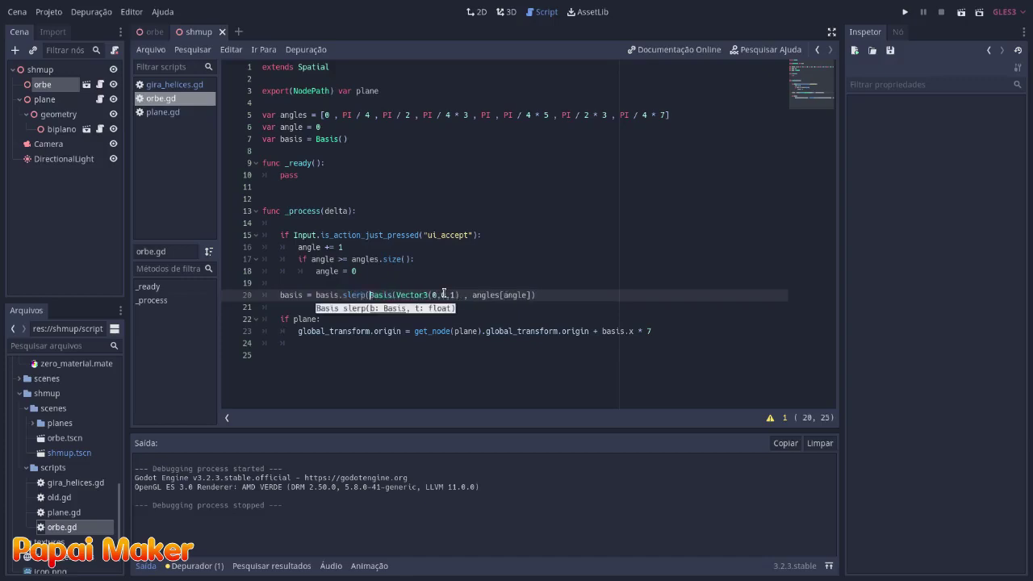
left_click(544, 296)
type(")")
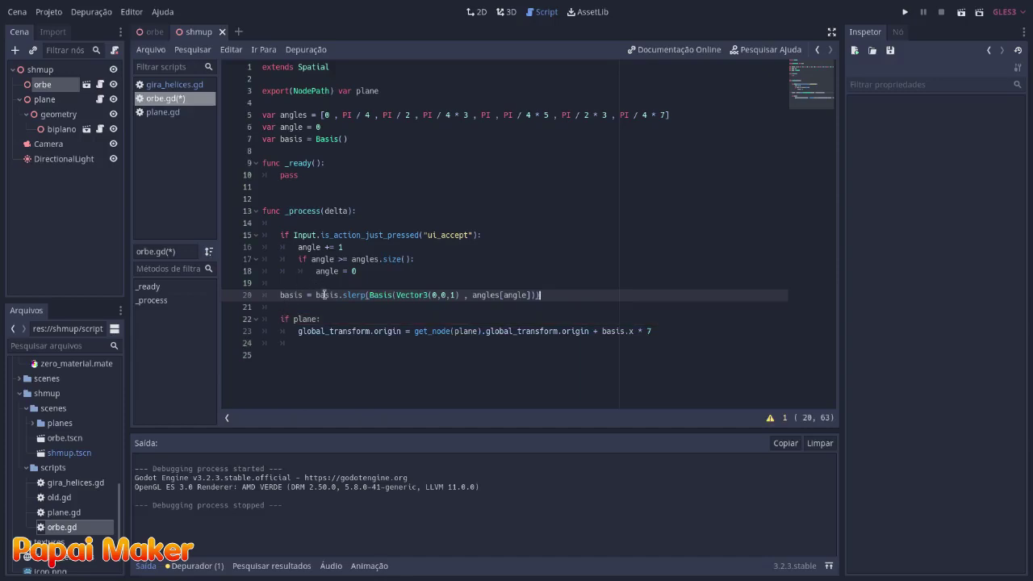
left_click_drag(369, 295, 537, 296)
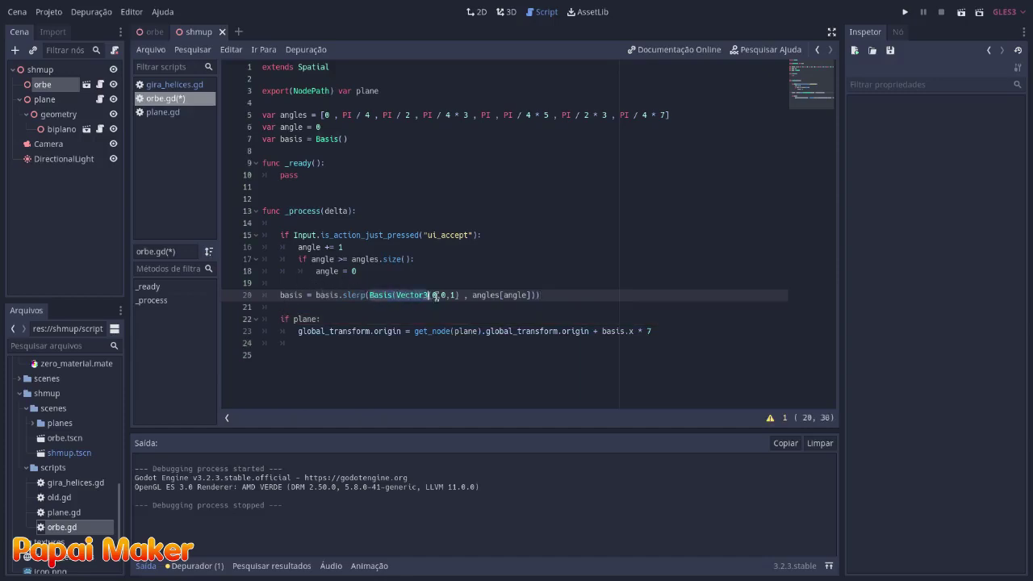
left_click(537, 296)
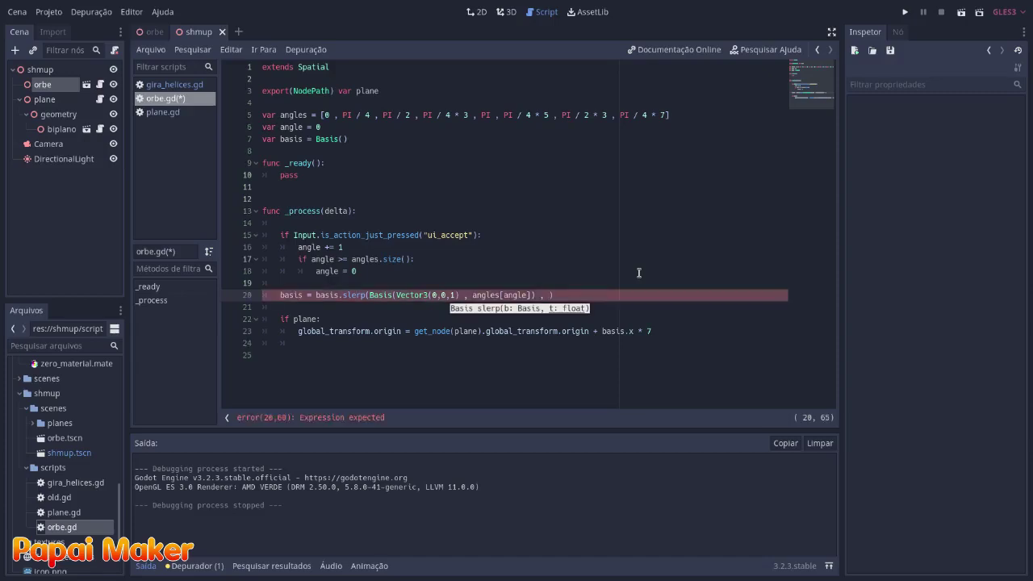
type(".4")
key("Escape")
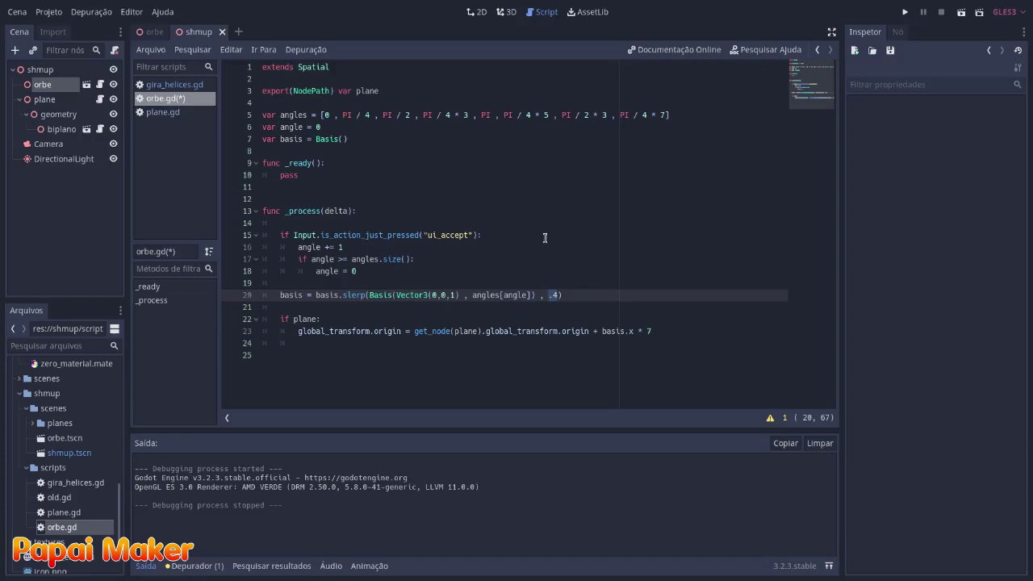
left_click(904, 12)
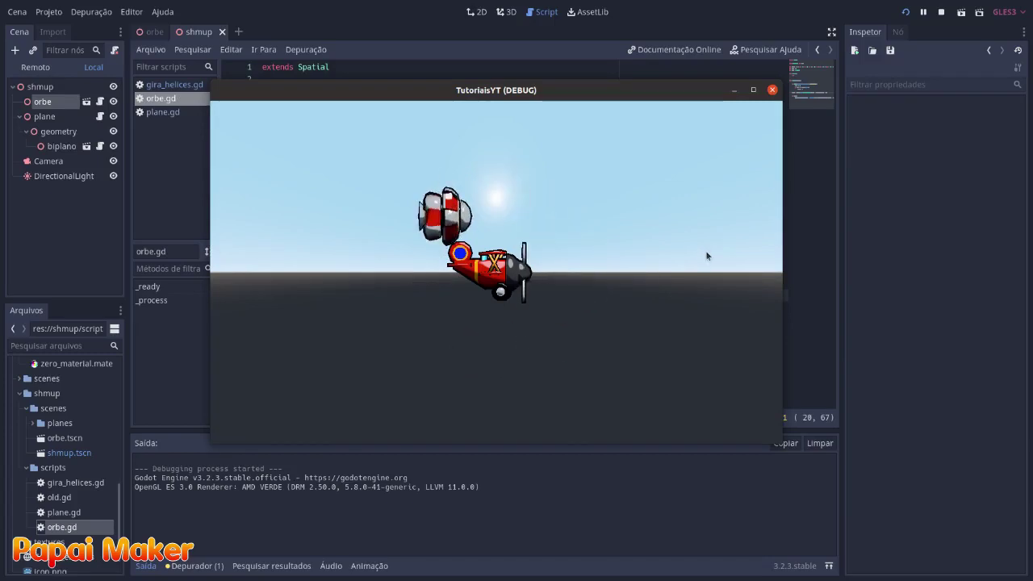
Rerun the game to watch the orb once more, close it, and select lines 15–22
key("alt+F4")
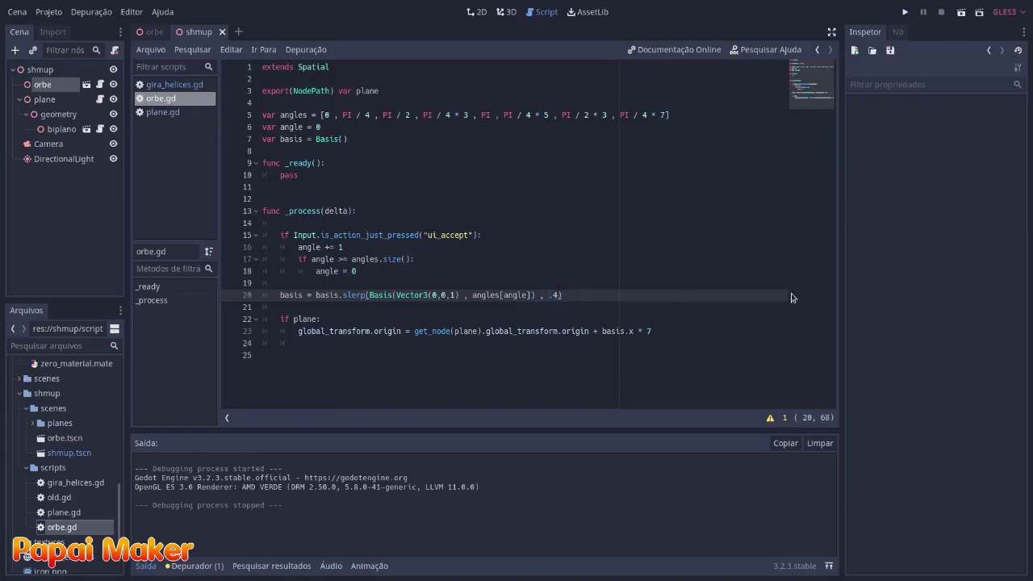
left_click(905, 12)
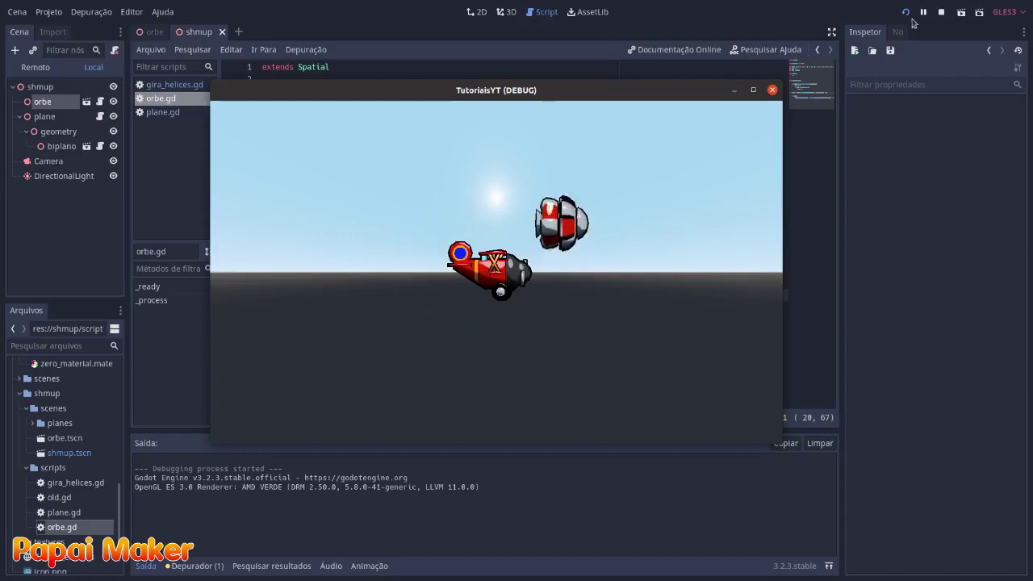
left_click(773, 89)
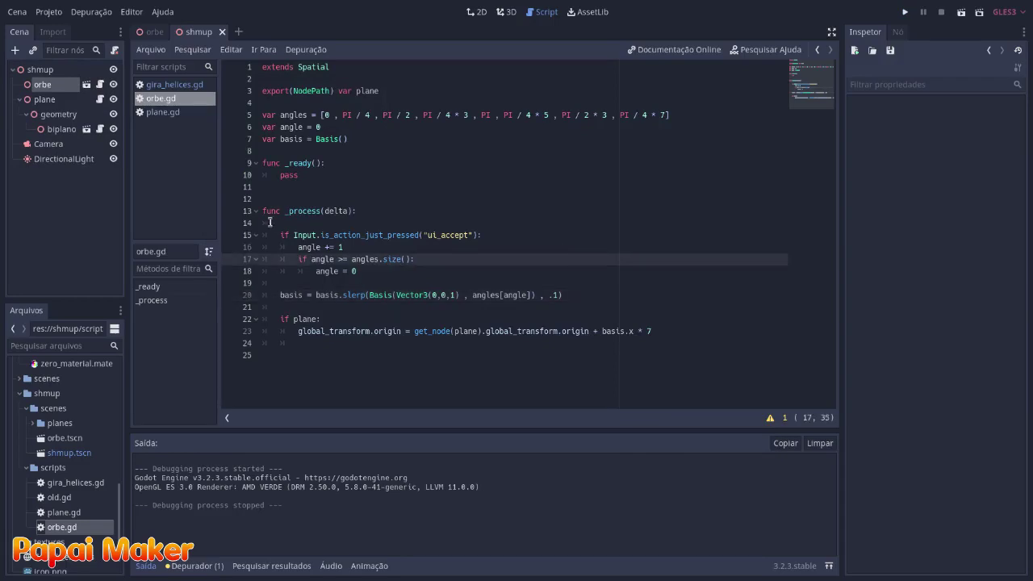
left_click_drag(277, 235, 670, 330)
In the 3D view, tilt the orb to about −49 degrees and orbit around the plane
left_click(670, 331)
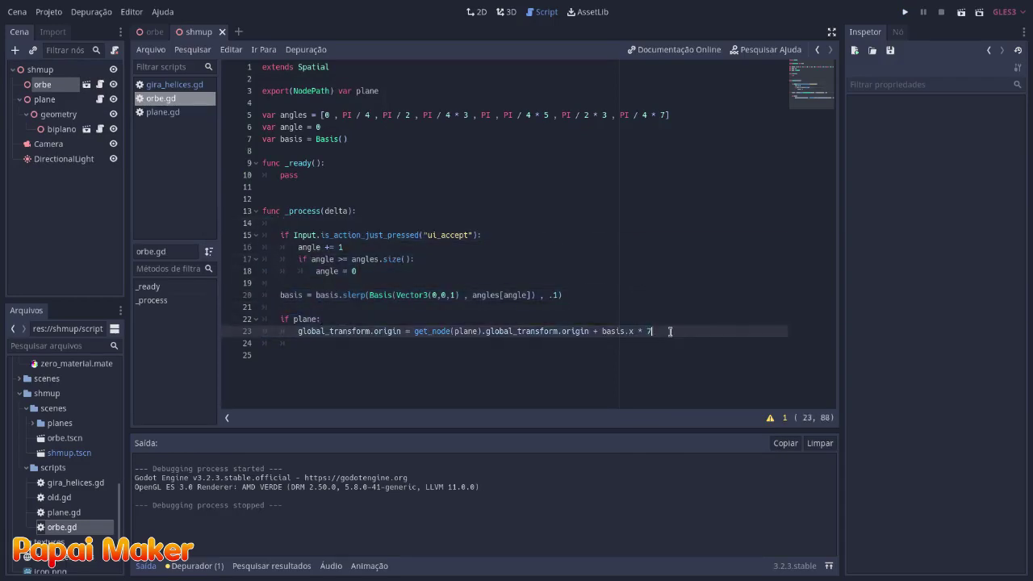
left_click(502, 12)
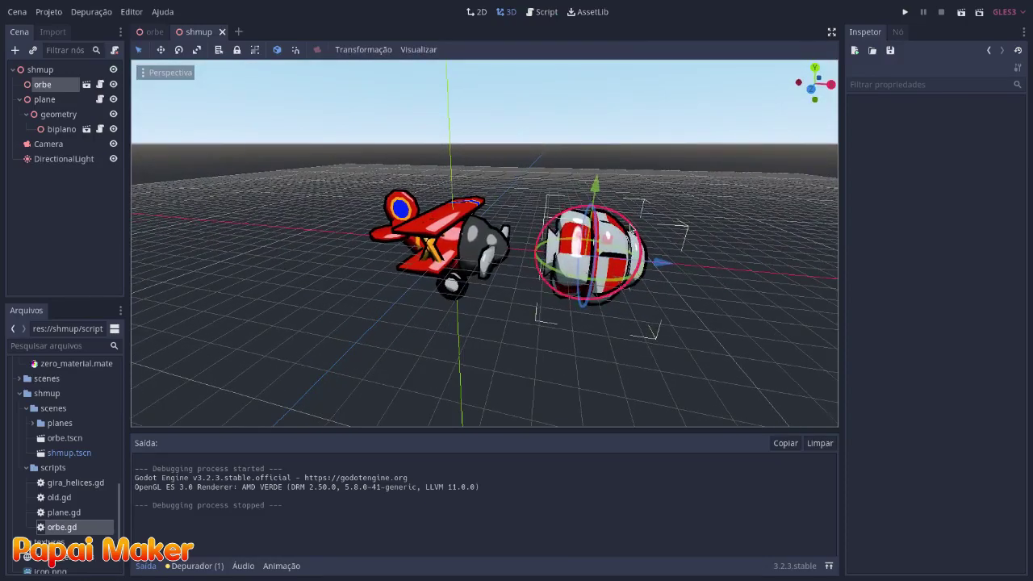
left_click_drag(632, 234, 609, 218)
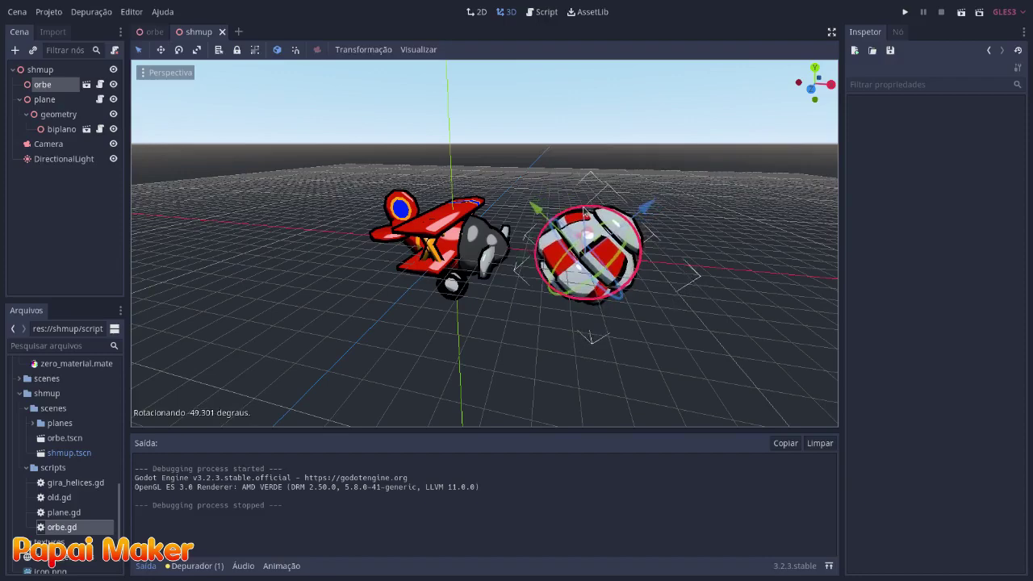
left_click_drag(610, 218, 617, 230)
middle_click_drag(617, 230, 654, 247)
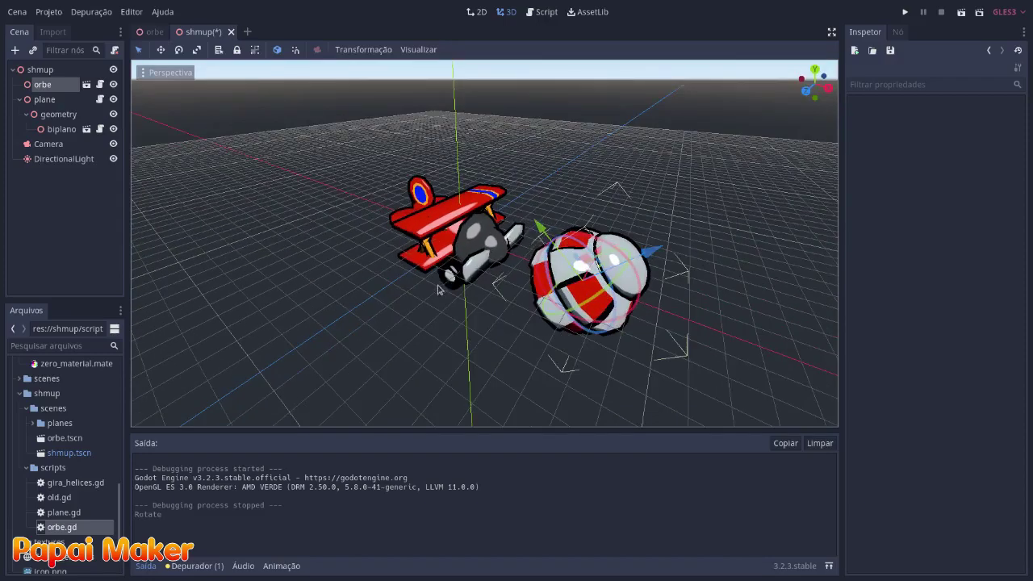
middle_click_drag(440, 291, 674, 255)
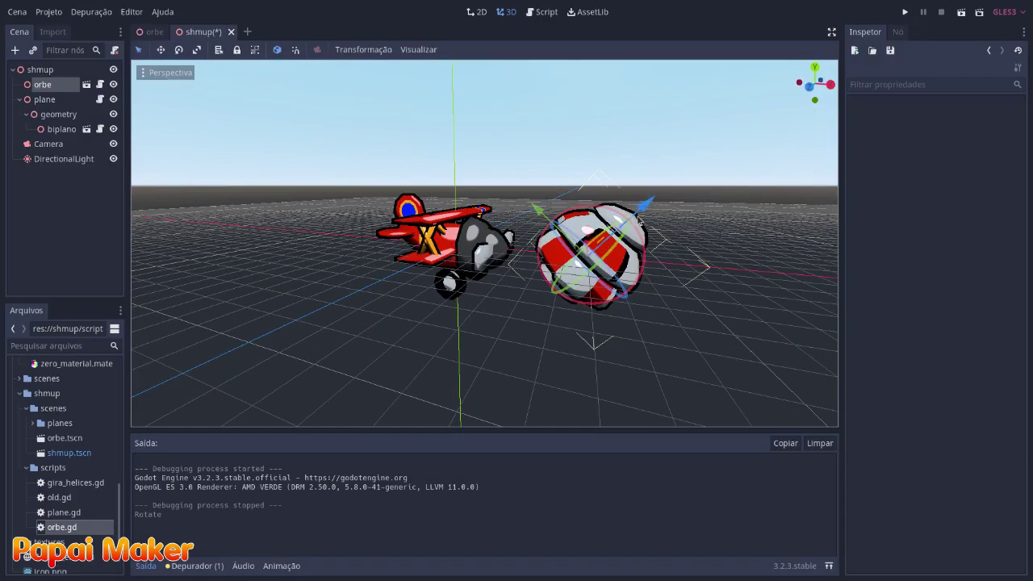
Compare the orbe and shmup scenes against basis.x on line 23 of orbe.gd
left_click(155, 32)
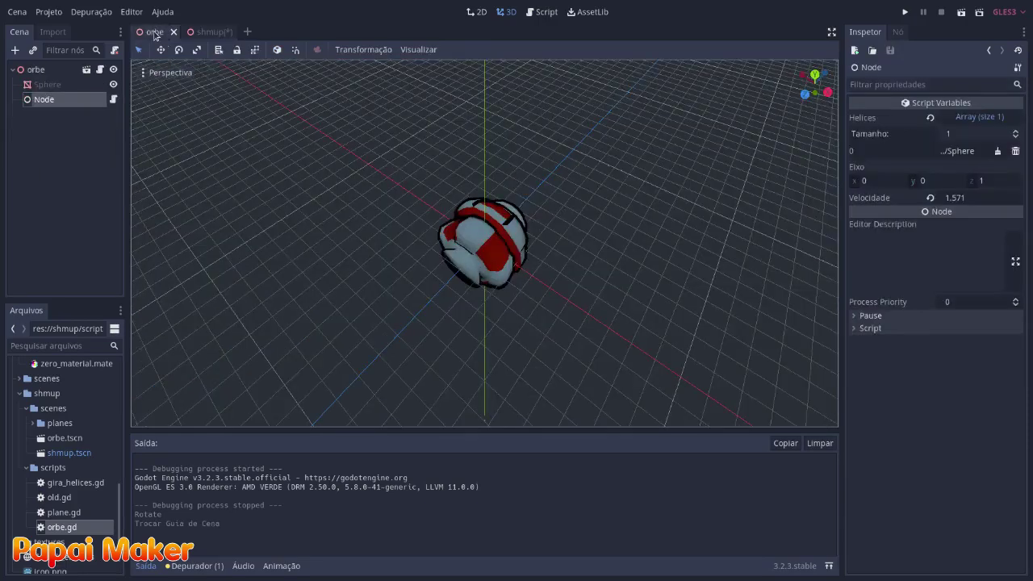
left_click(200, 34)
left_click(539, 12)
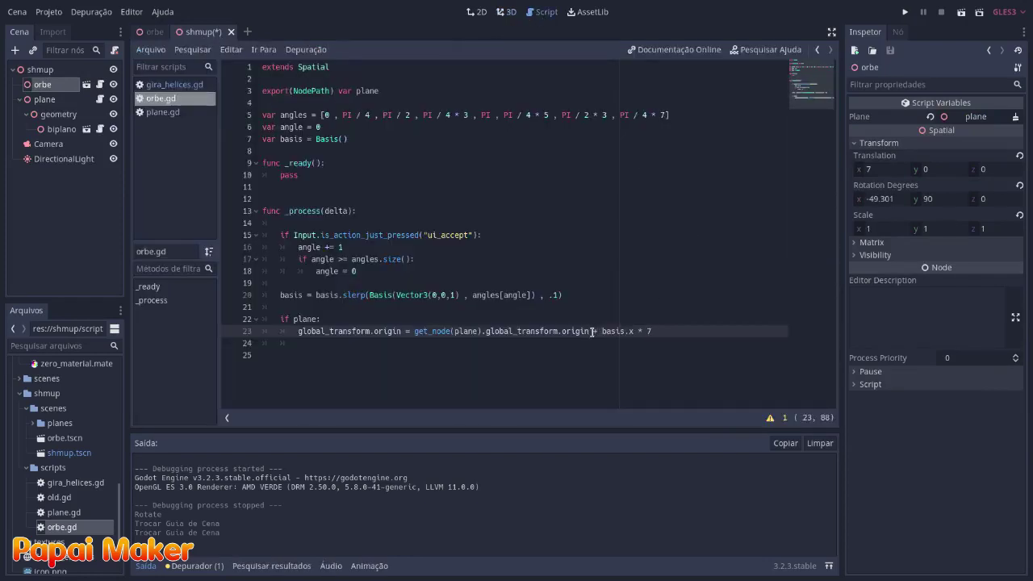
left_click_drag(593, 331, 629, 332)
left_click(505, 13)
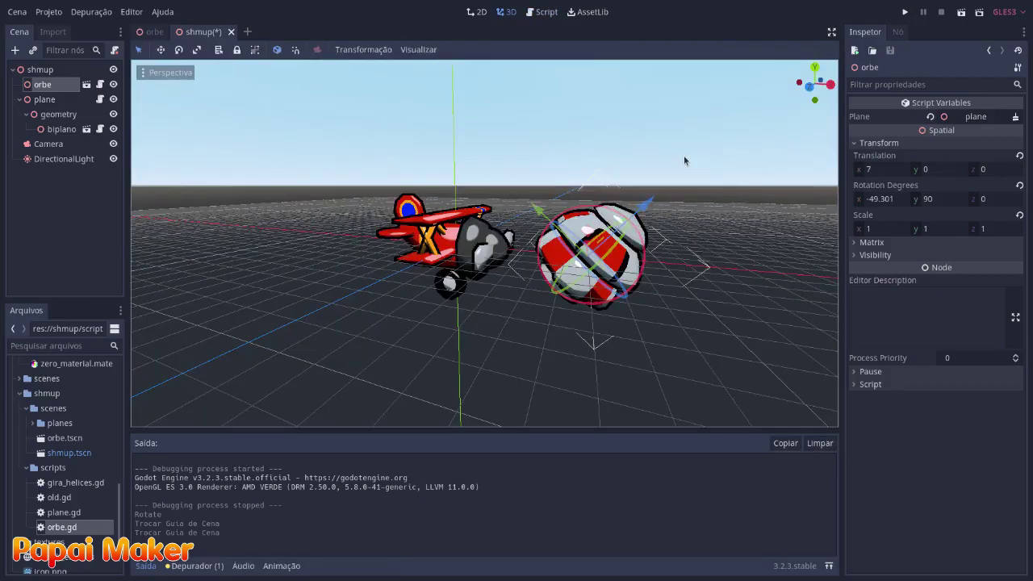
key("ctrl+Tab")
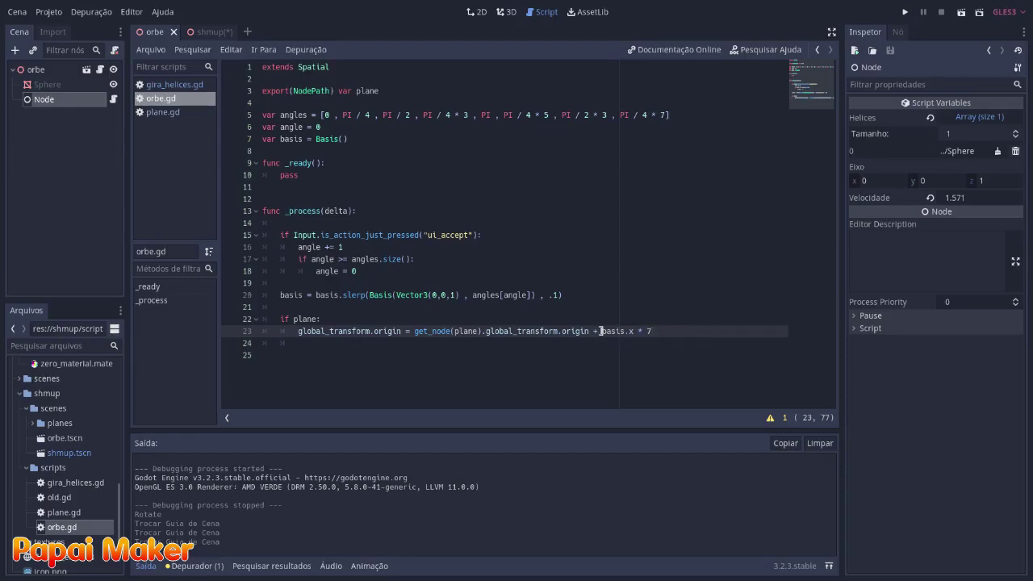
left_click_drag(601, 331, 632, 330)
left_click(638, 331)
left_click(514, 13)
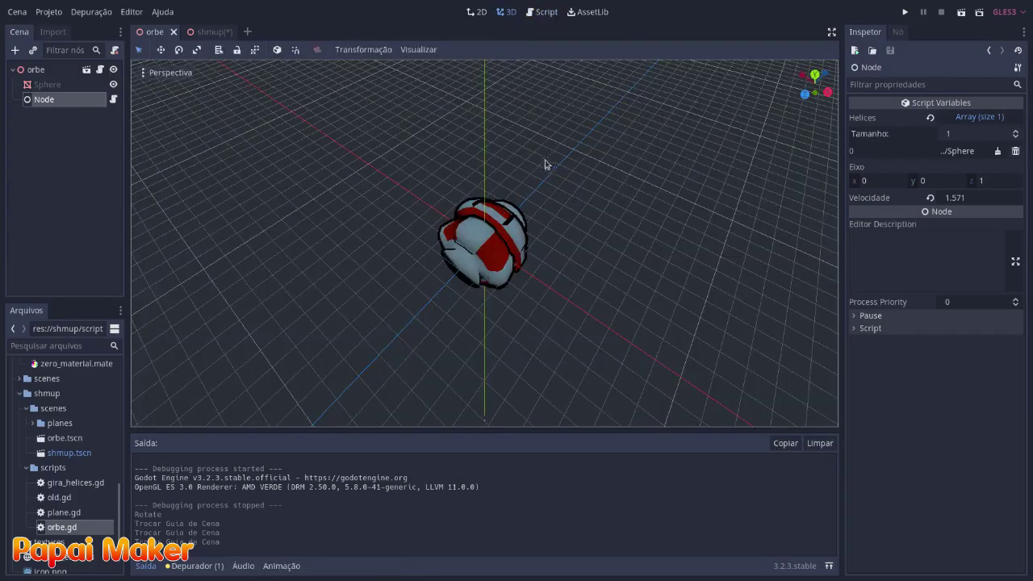
left_click(204, 33)
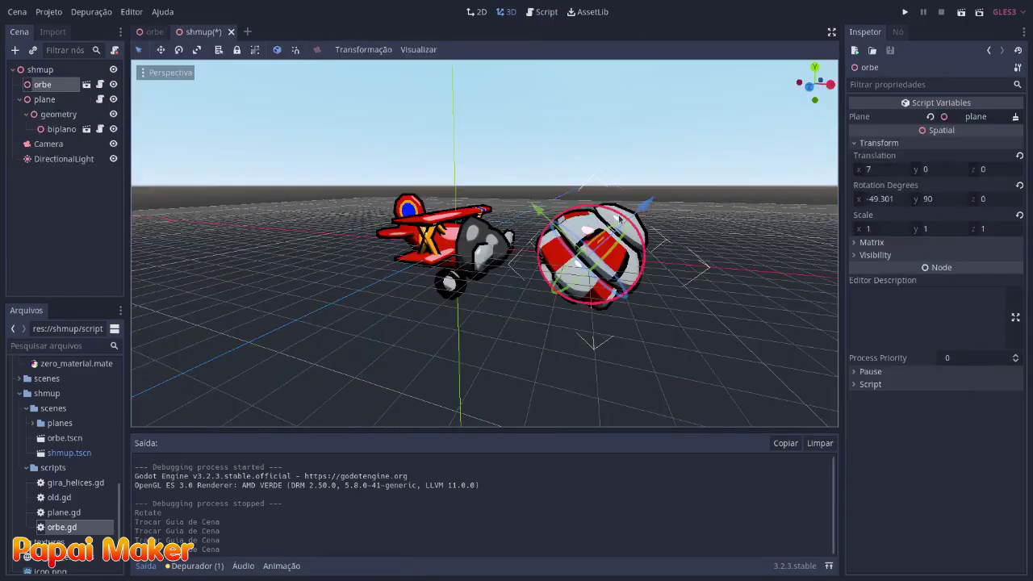
In front orthogonal view, set the orb's X rotation back to 0 and return to orbe.gd
key("KP_1")
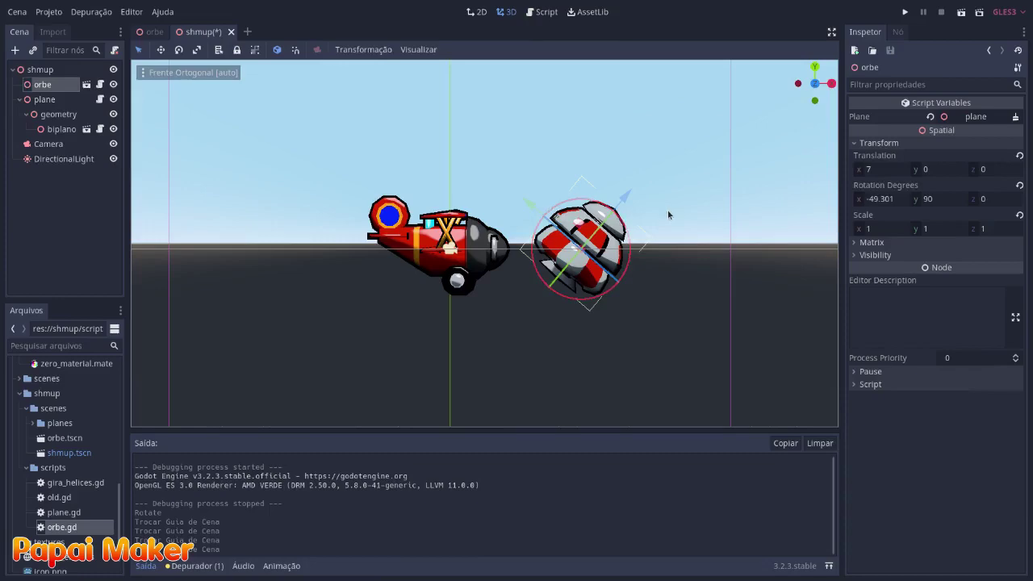
key("ctrl+z")
key("ctrl+z")
key("ctrl+shift+z")
left_click_drag(880, 199, 900, 204)
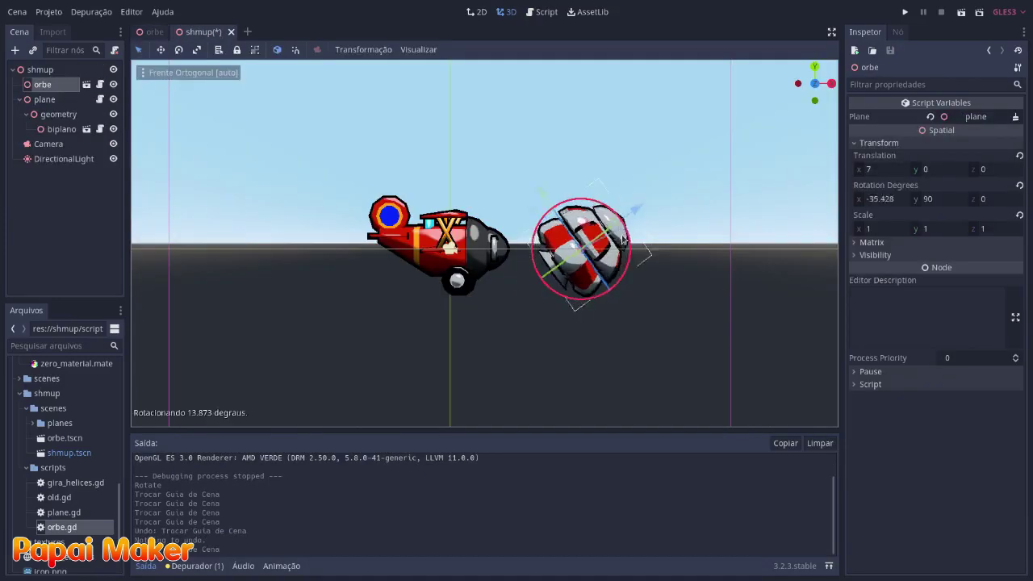
type("0")
key("Return")
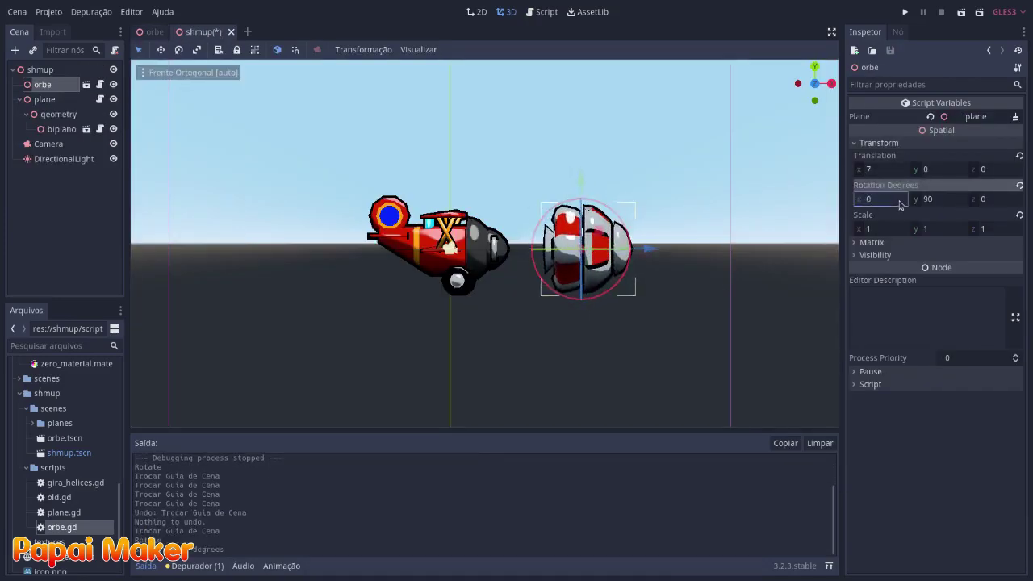
left_click(539, 12)
Try slerp weights .5 and then .3 on line 20, running the game for each
left_click(688, 323)
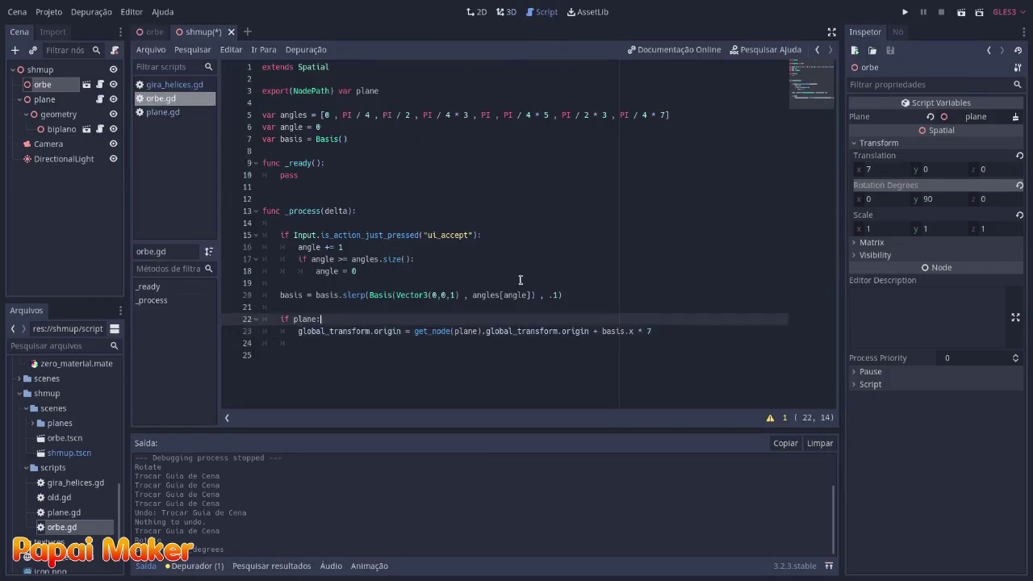
left_click(557, 295)
type("5")
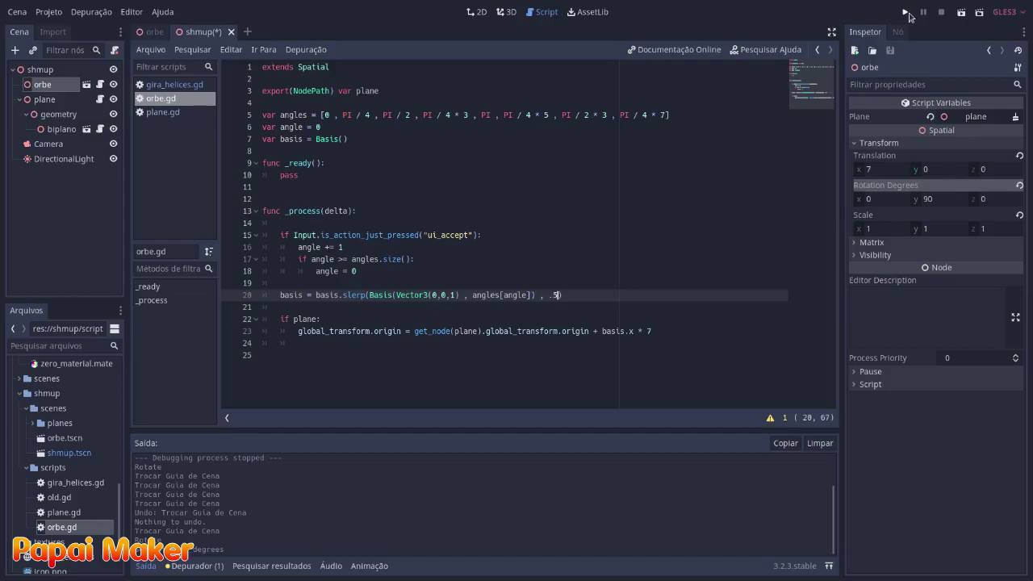
left_click(905, 12)
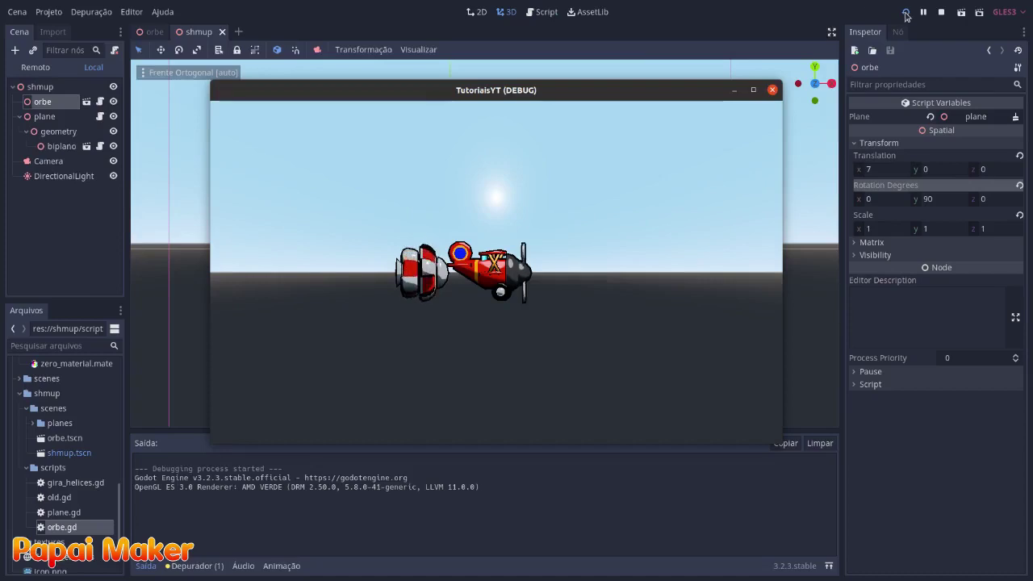
left_click(941, 12)
left_click(547, 12)
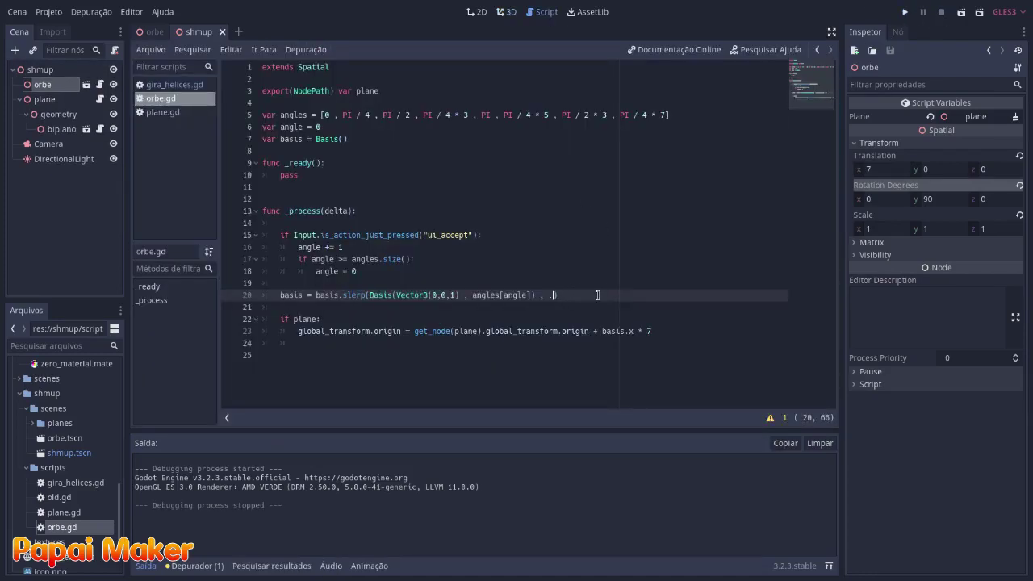
left_click(906, 12)
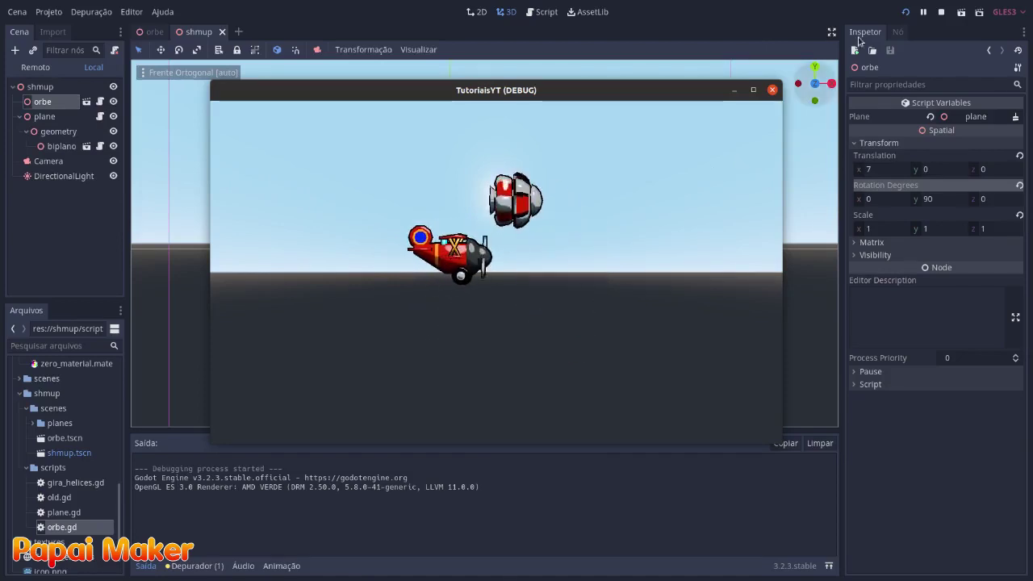
left_click(941, 12)
left_click(546, 13)
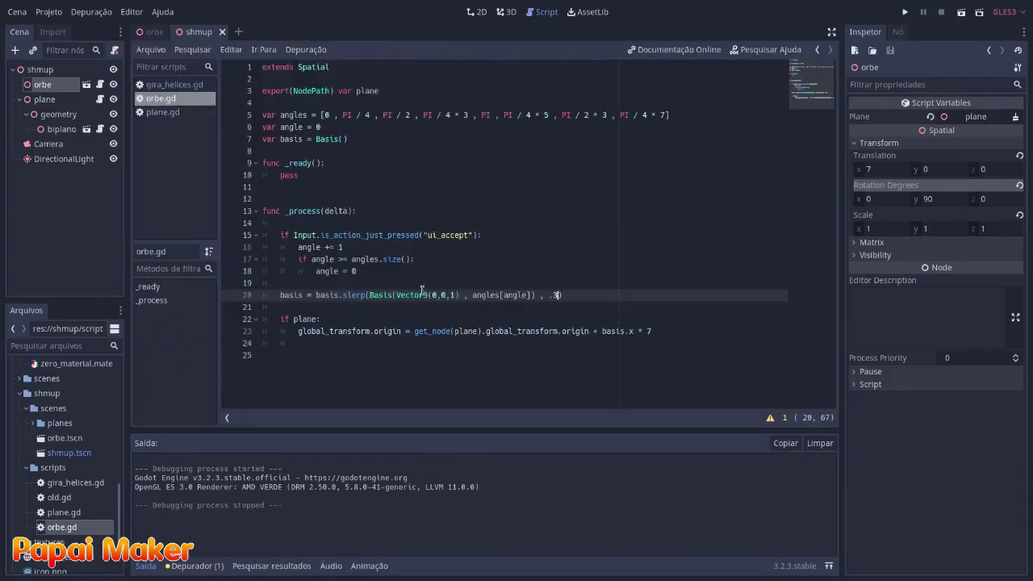
Highlight the plane's position expression on line 23, then run the game with the .3 weight
left_click_drag(413, 331, 632, 330)
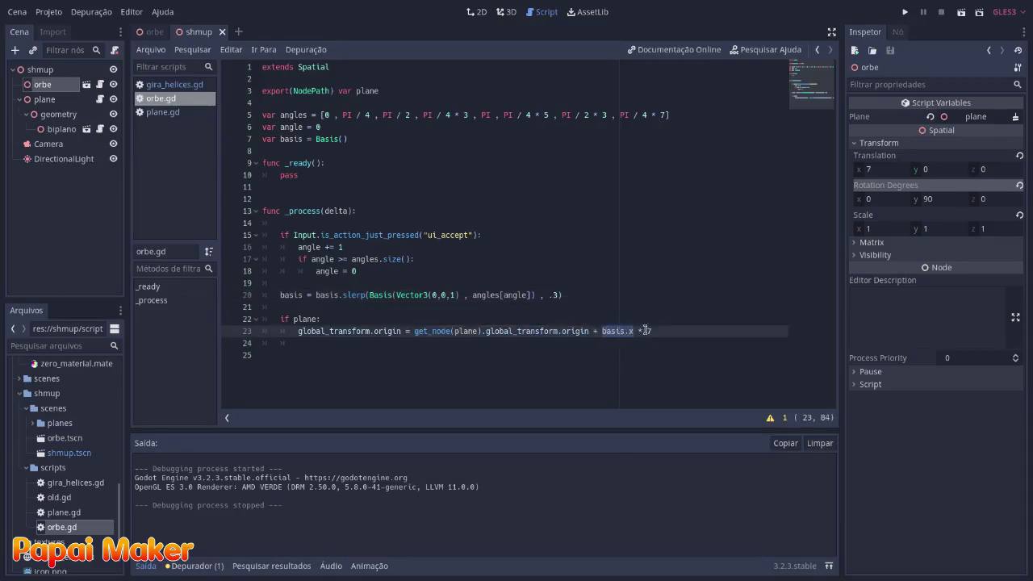
left_click(639, 331)
left_click(905, 13)
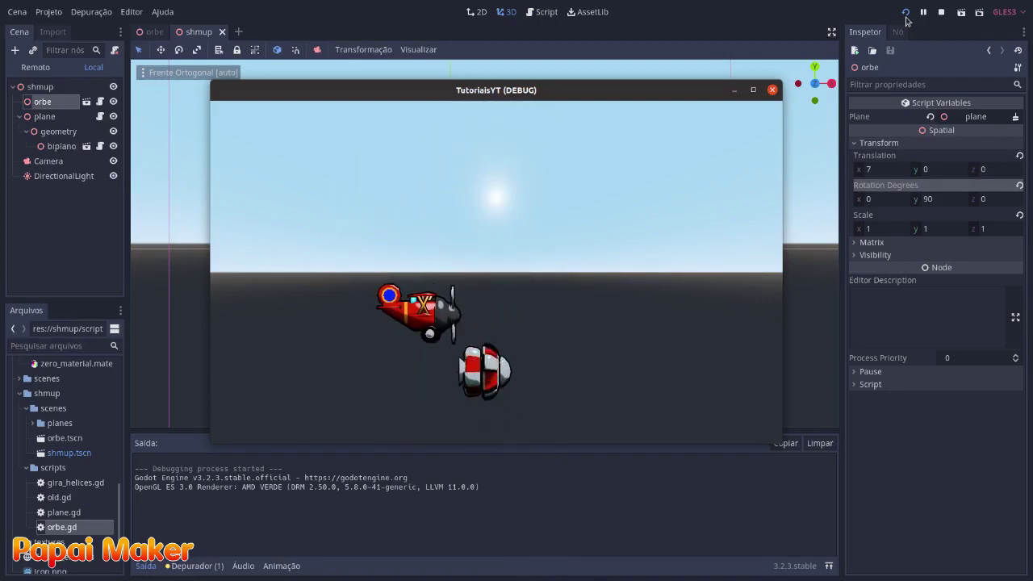
key("F8")
left_click(546, 12)
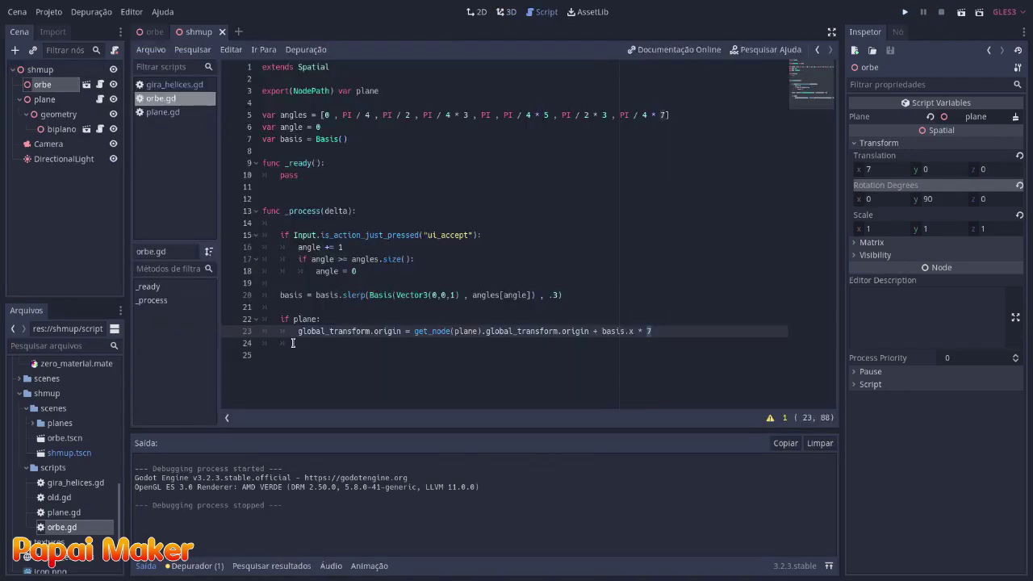